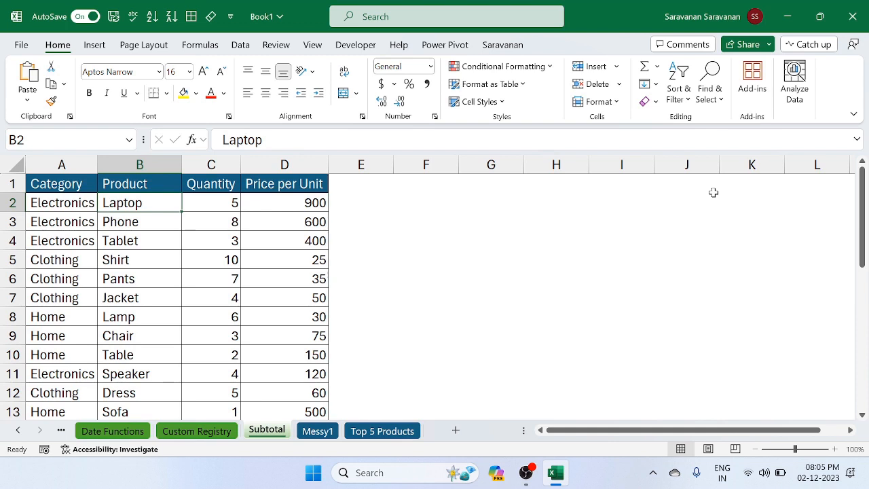
- Insert a blank row above the table header and enter the label "Total" in cell C1
{"action": "left_click", "coordinate": [11, 184]}
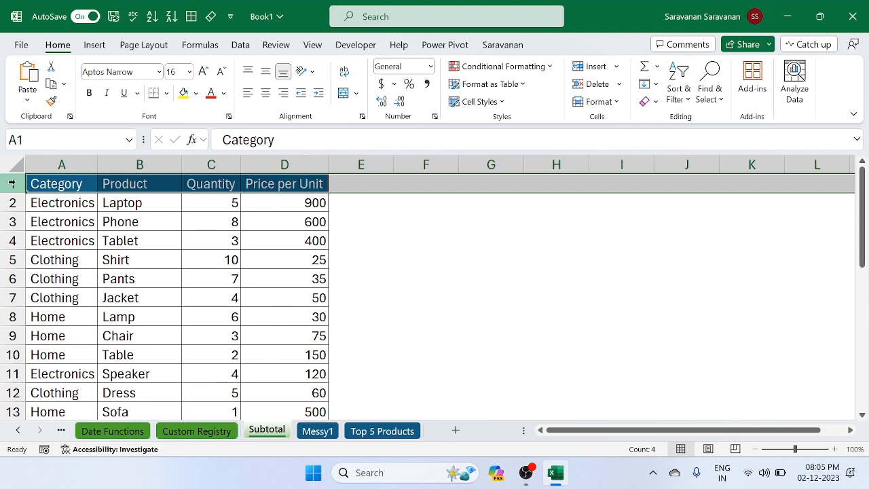
{"action": "key", "text": "ctrl+shift+plus"}
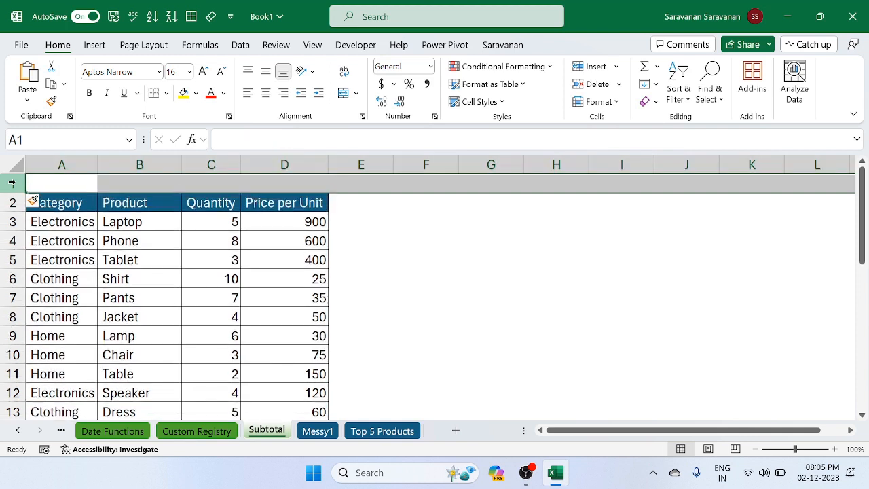
{"action": "left_click", "coordinate": [234, 182]}
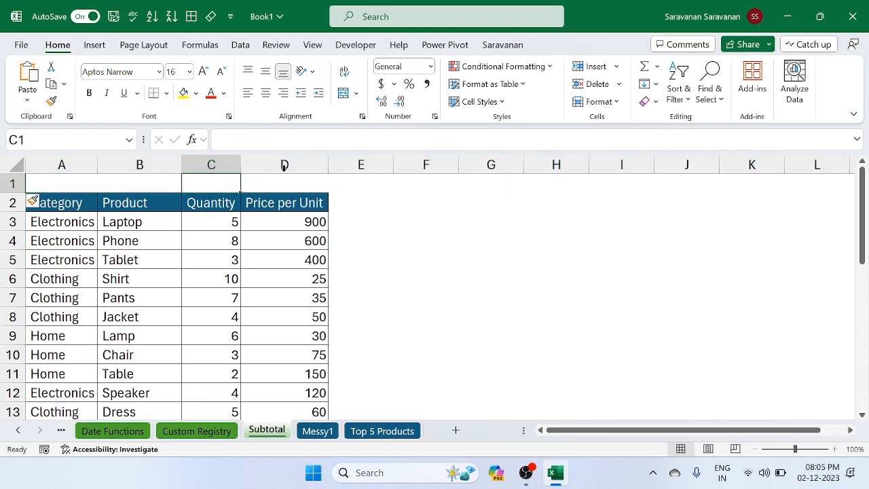
{"action": "type", "text": "Total"}
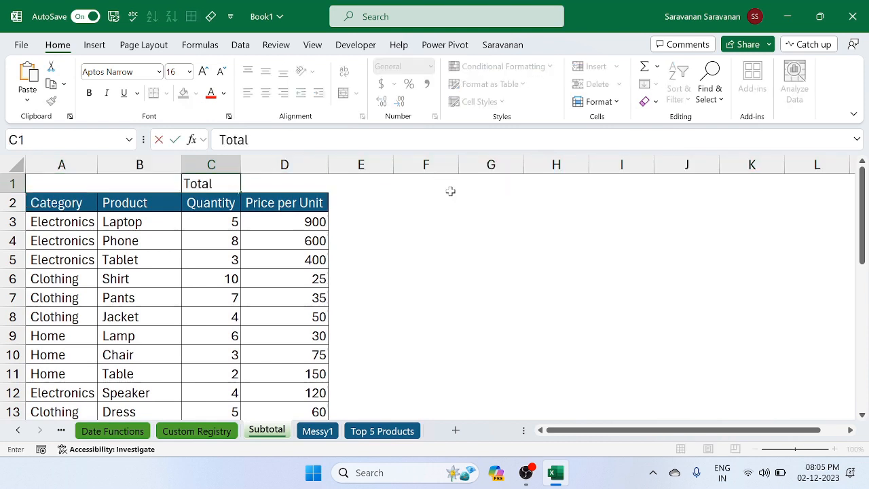
{"action": "key", "text": "Tab"}
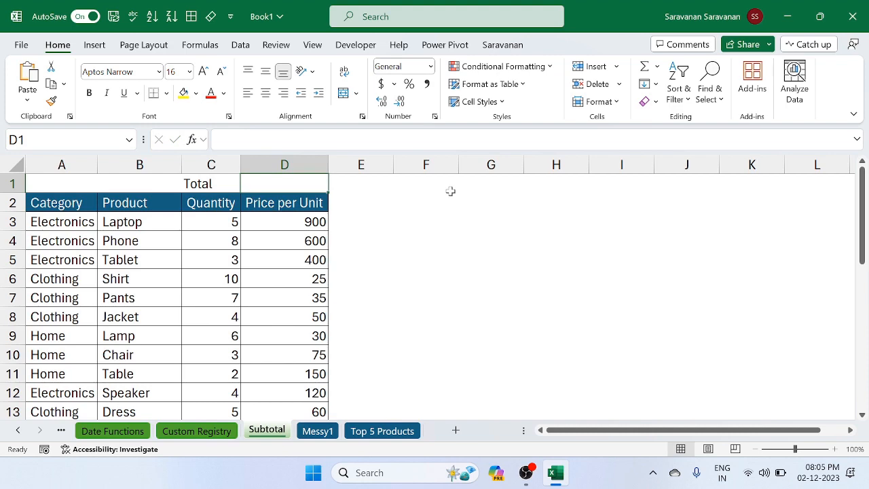
- Enter =SUM(D3:D32) in cell D1 to total the Price per Unit values
{"action": "key", "text": "Down"}
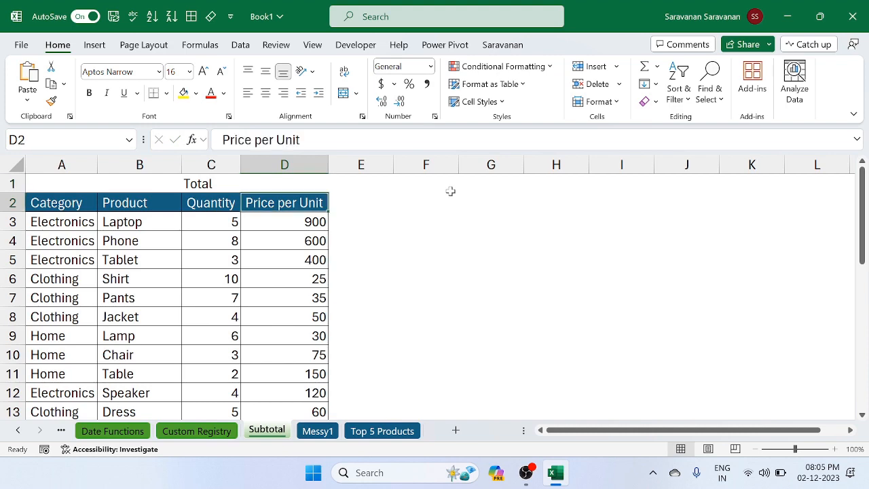
{"action": "key", "text": "Down"}
{"action": "key", "text": "ctrl+shift+Down"}
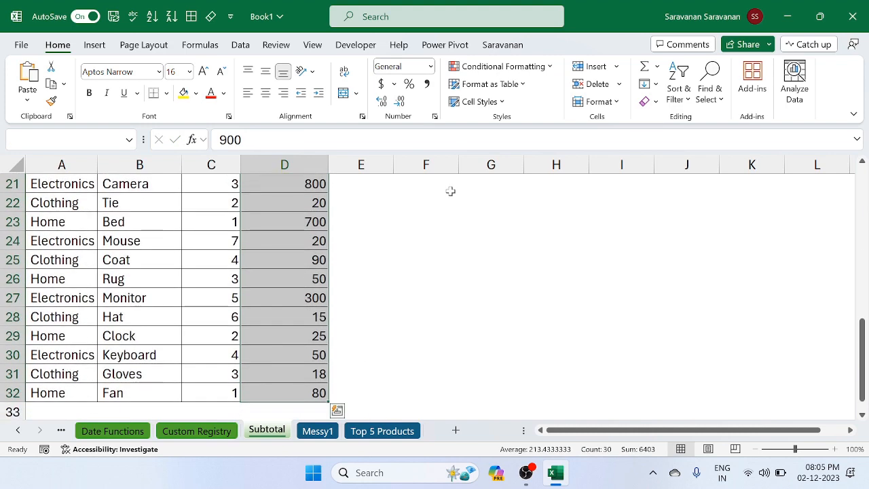
{"action": "key", "text": "Up"}
{"action": "key", "text": "Up"}
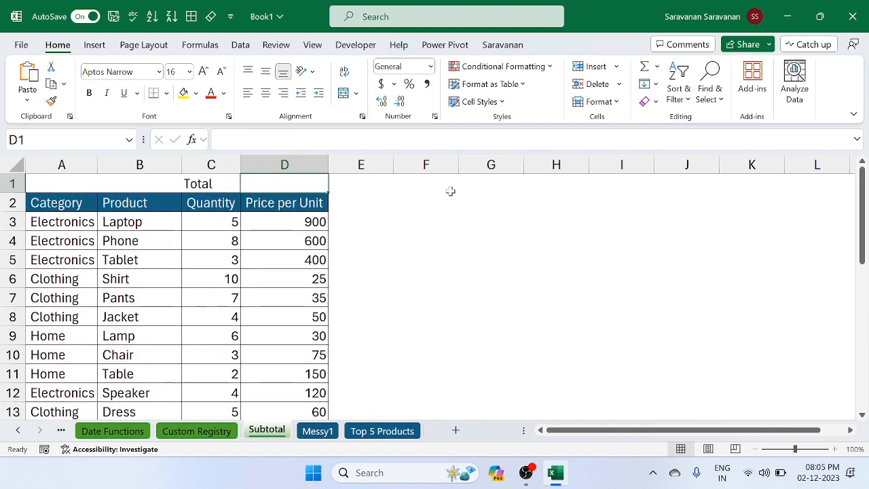
{"action": "type", "text": "="}
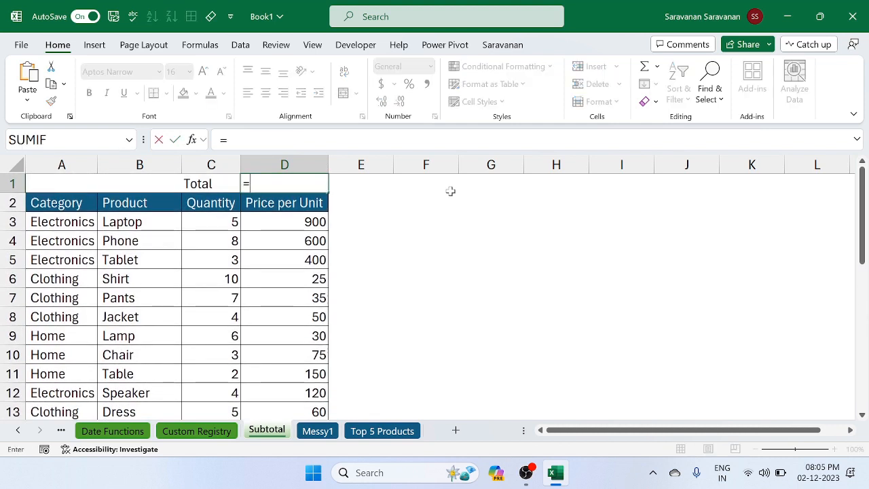
{"action": "type", "text": "sum"}
{"action": "key", "text": "Tab"}
{"action": "key", "text": "Down"}
{"action": "key", "text": "Down"}
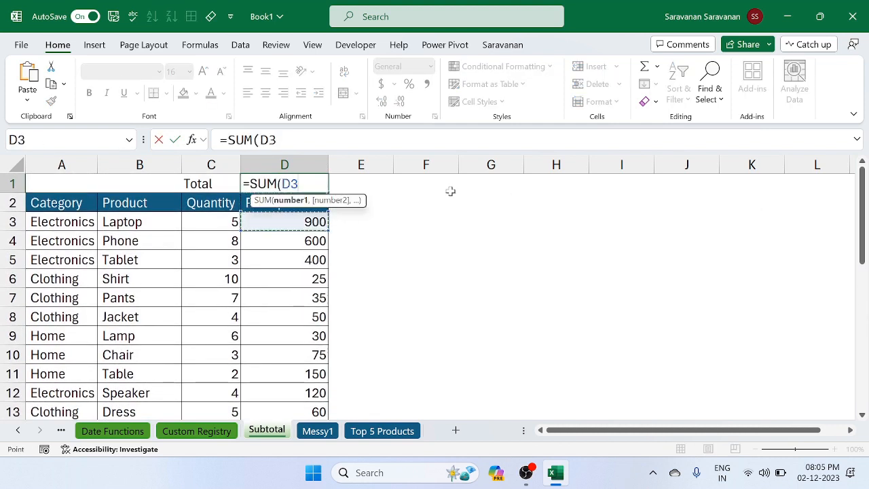
{"action": "key", "text": "ctrl+shift+Down"}
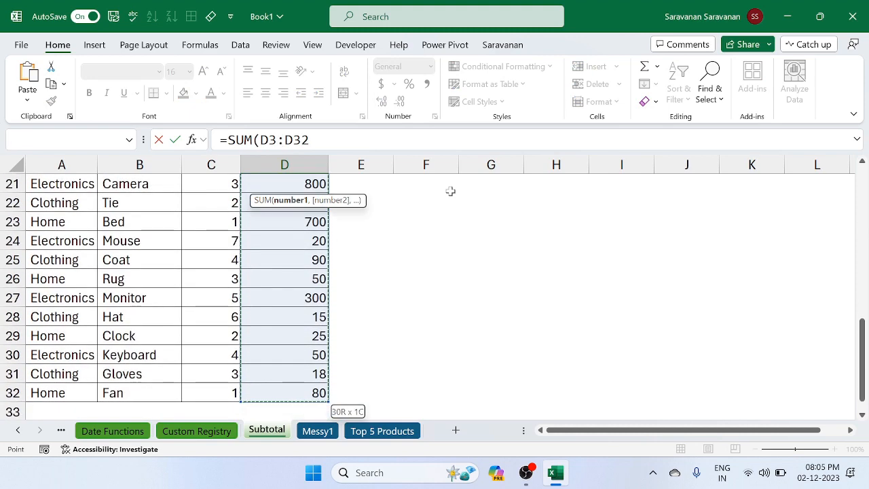
{"action": "key", "text": "Return"}
{"action": "key", "text": "Up"}
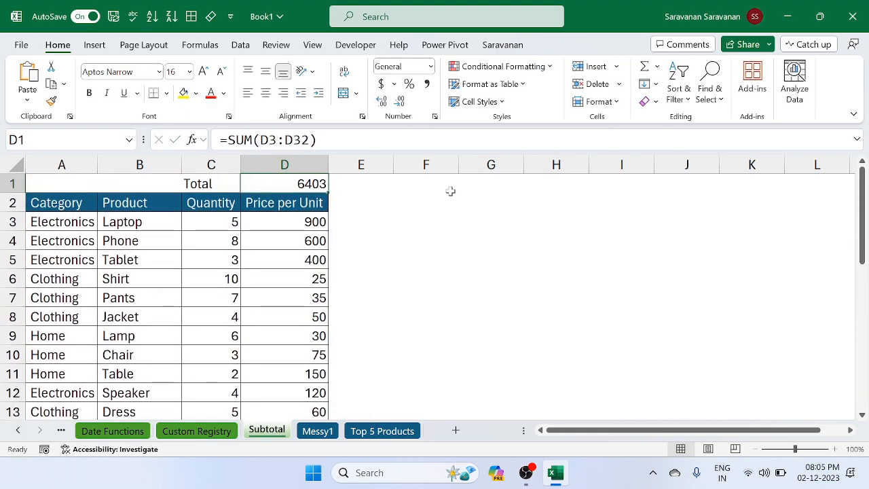
- Turn on filtering for the table's header row
{"action": "key", "text": "Down"}
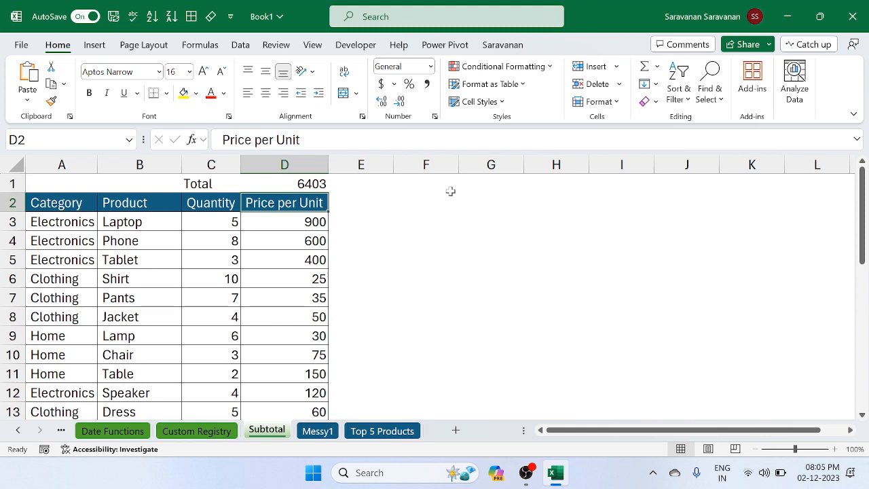
{"action": "left_click", "coordinate": [247, 50]}
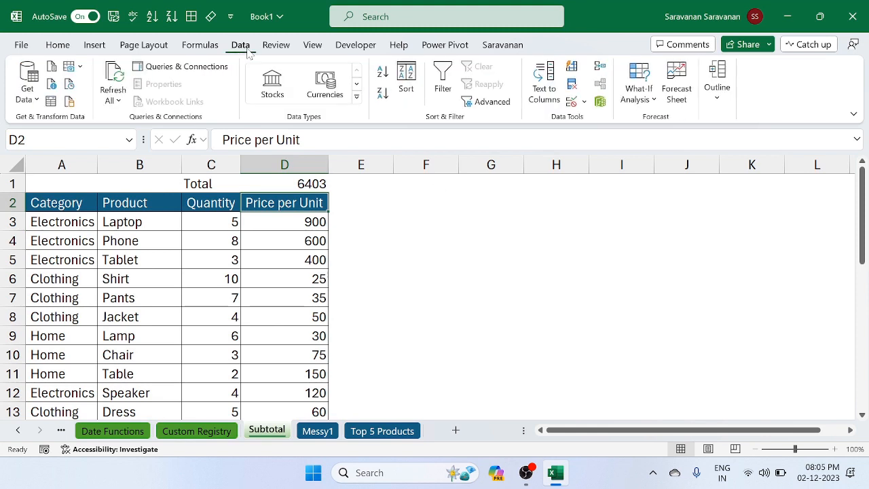
{"action": "left_click", "coordinate": [448, 83]}
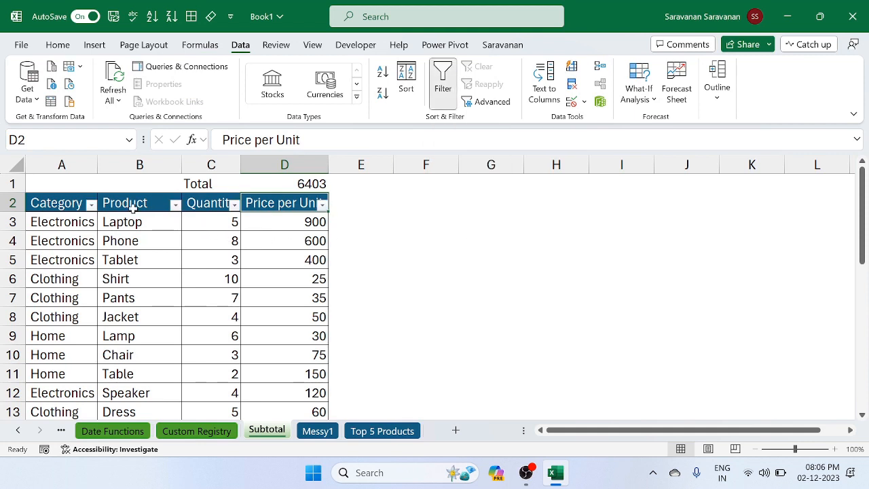
- Filter the Product column to show only Laptop
{"action": "left_click", "coordinate": [177, 206]}
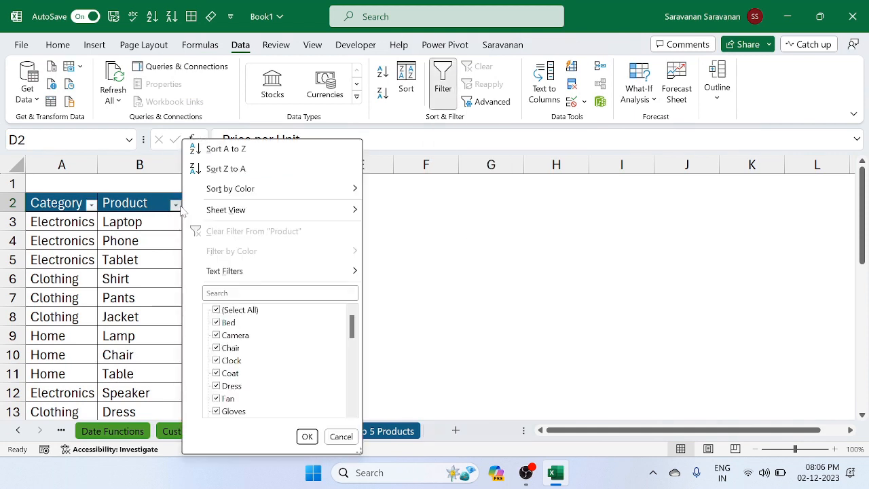
{"action": "left_click", "coordinate": [237, 312]}
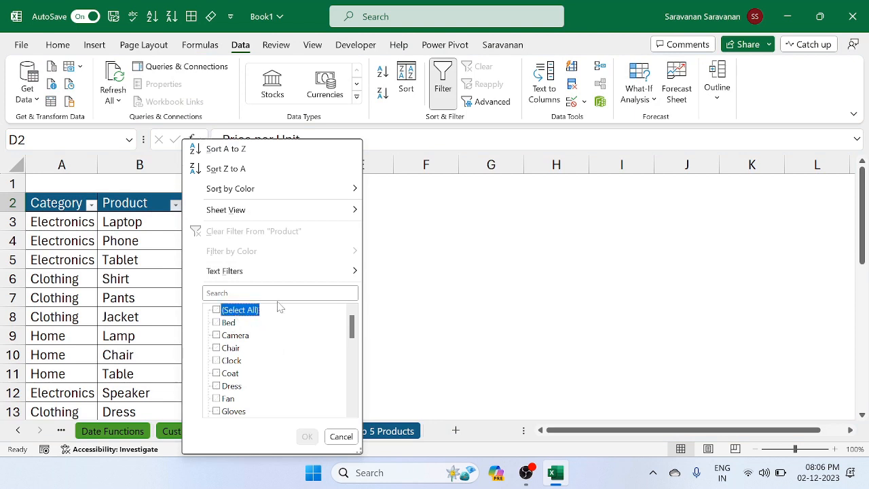
{"action": "left_click", "coordinate": [279, 293]}
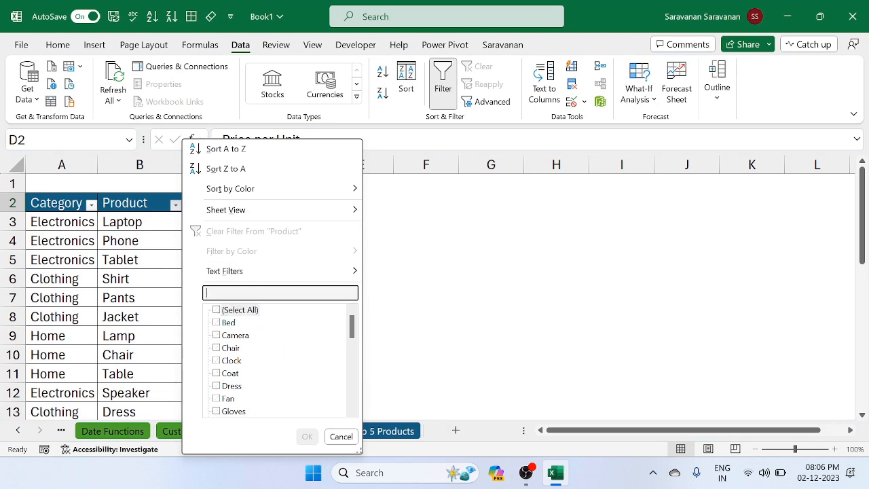
{"action": "type", "text": "lapot"}
{"action": "key", "text": "BackSpace"}
{"action": "key", "text": "BackSpace"}
{"action": "type", "text": "tot"}
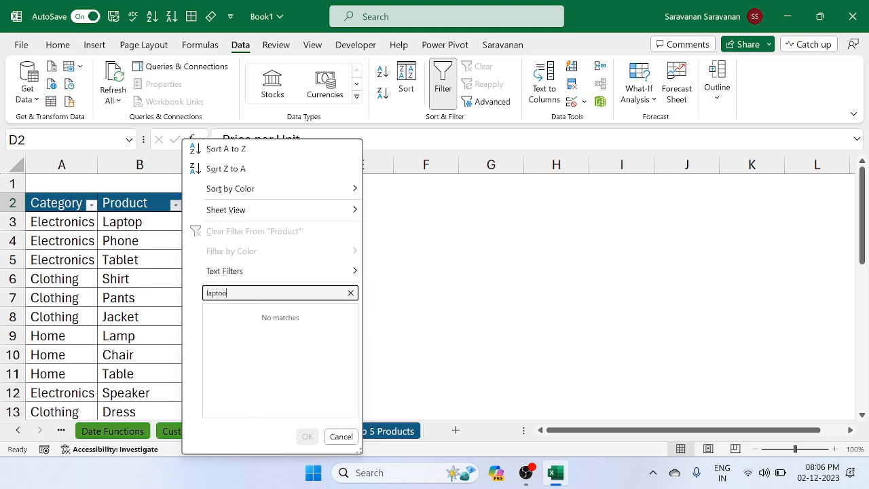
{"action": "key", "text": "BackSpace"}
{"action": "type", "text": "p"}
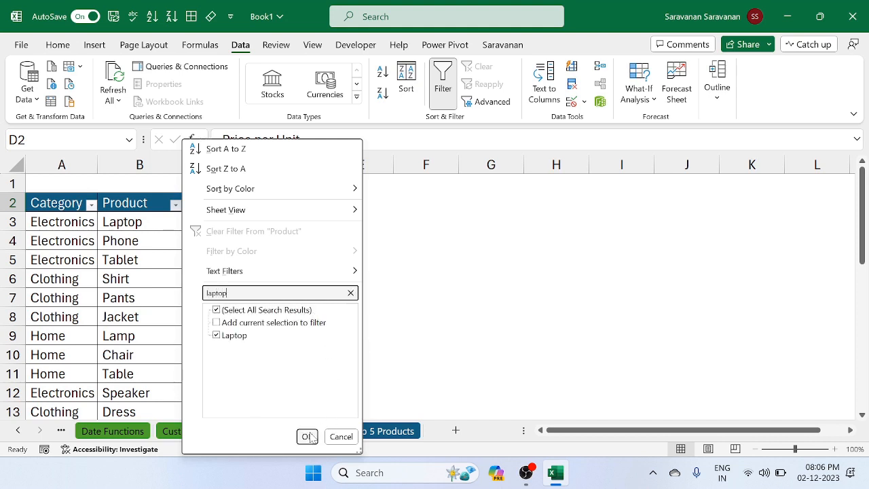
{"action": "left_click", "coordinate": [307, 436]}
- Compare the Laptop price with the Total formula in D1, and remove filtering from the table
{"action": "left_click", "coordinate": [315, 219]}
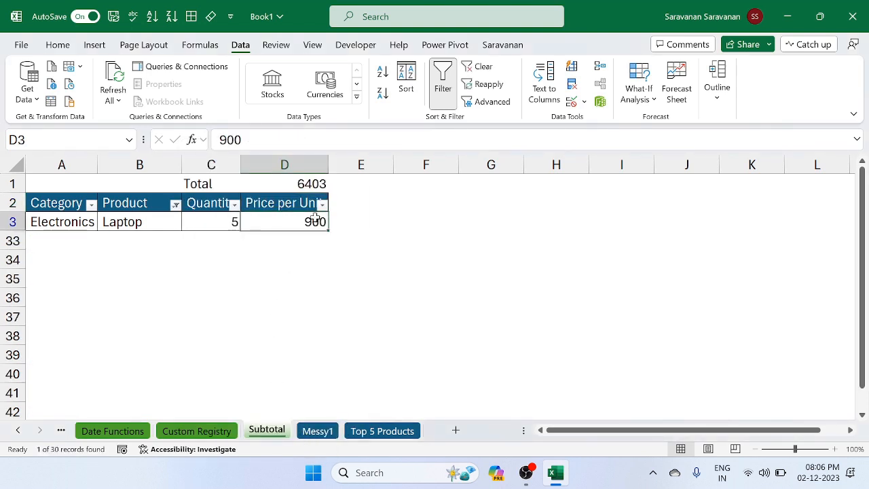
{"action": "left_click", "coordinate": [319, 184]}
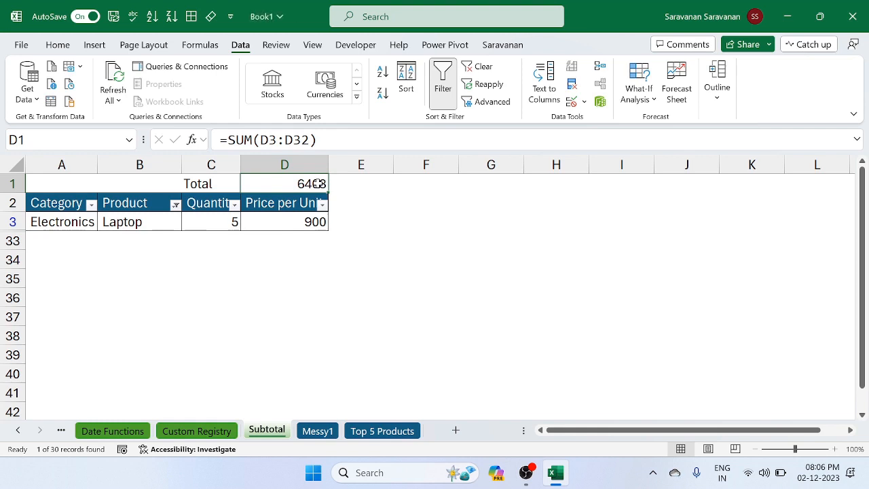
{"action": "key", "text": "Down"}
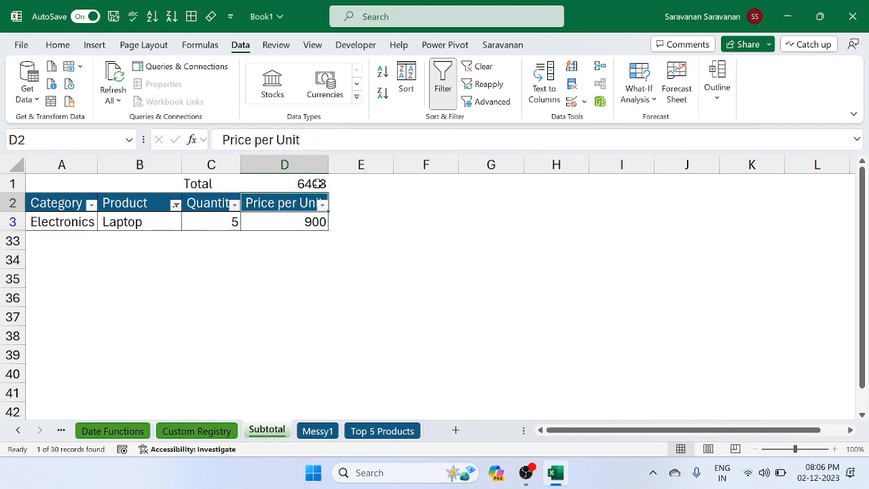
{"action": "key", "text": "ctrl+shift+l"}
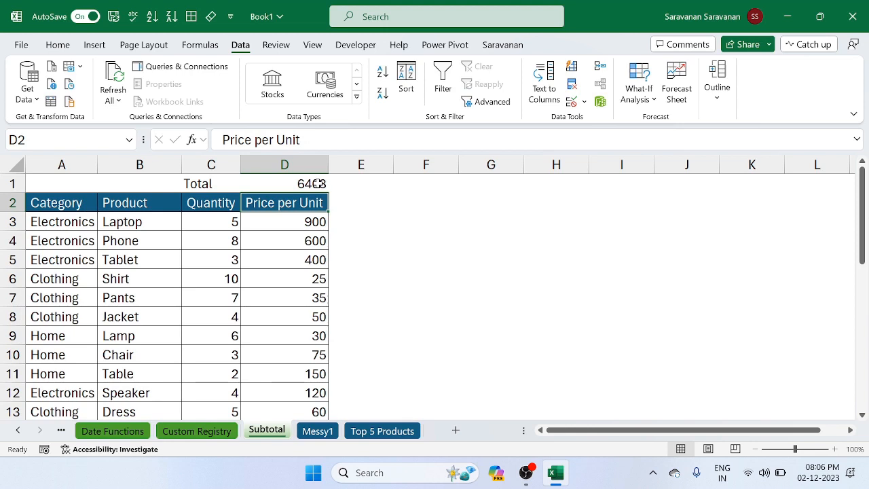
- Replace the SUM formula in D1 with the start of a SUBTOTAL function
{"action": "left_click", "coordinate": [317, 183]}
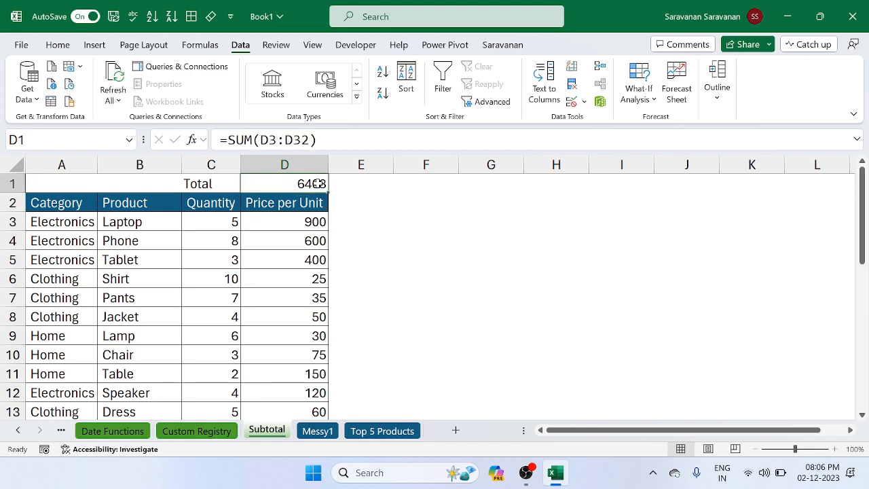
{"action": "key", "text": "F2"}
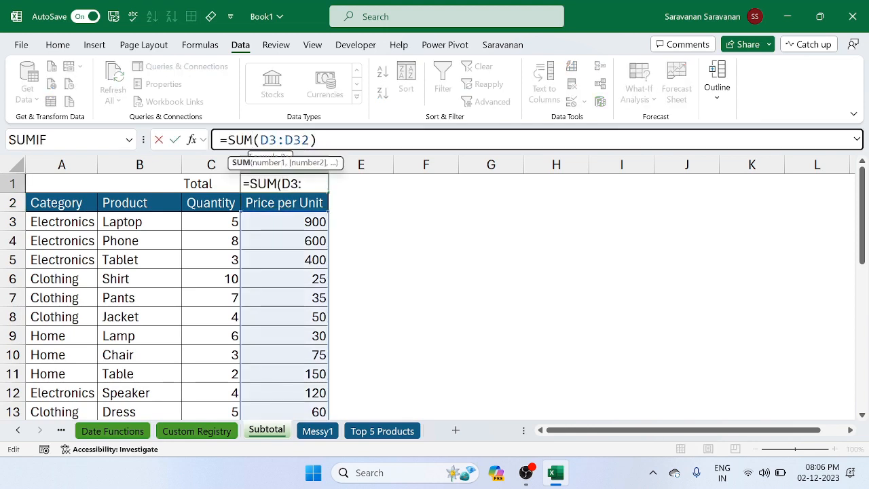
{"action": "key", "text": "Left"}
{"action": "key", "text": "Left"}
{"action": "key", "text": "Left"}
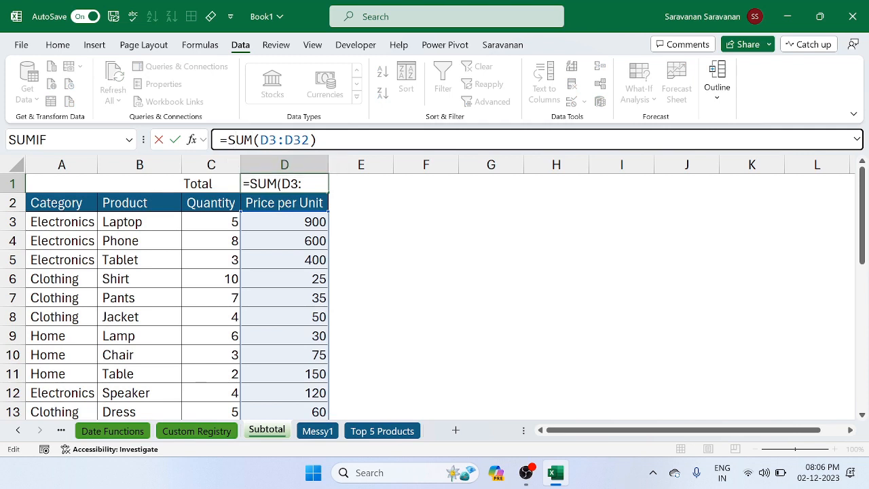
{"action": "key", "text": "shift+End"}
{"action": "type", "text": "sub"}
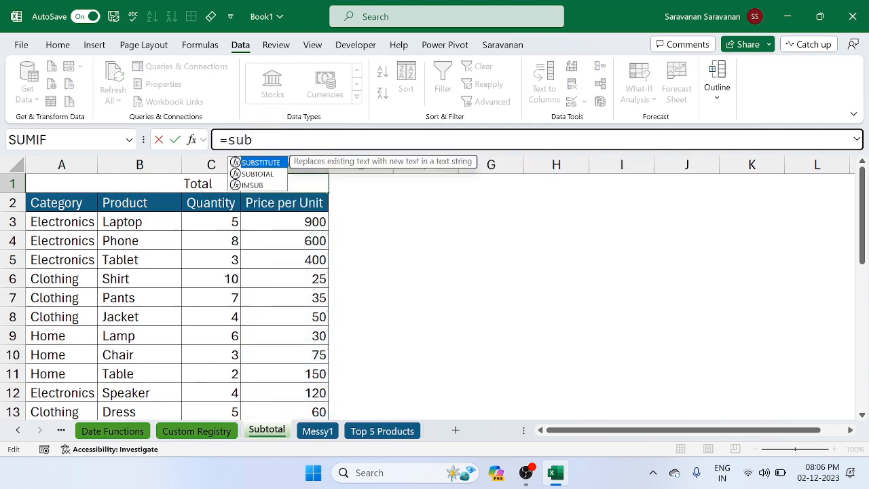
{"action": "key", "text": "Down"}
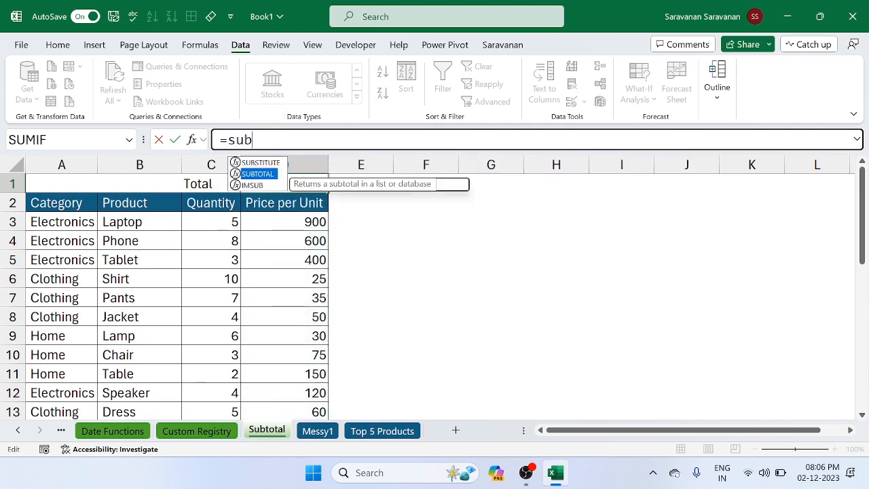
{"action": "key", "text": "Tab"}
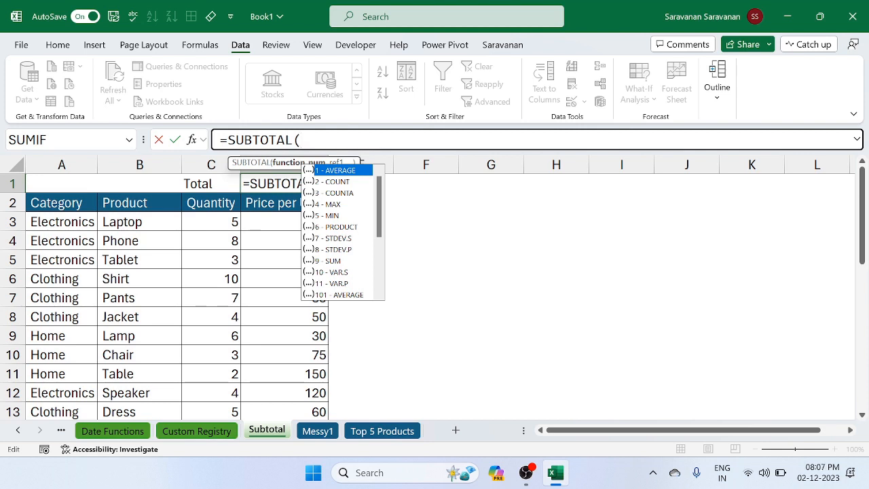
- Choose 9 - SUM as the SUBTOTAL function number
{"action": "key", "text": "Down"}
{"action": "key", "text": "Down"}
{"action": "key", "text": "Down"}
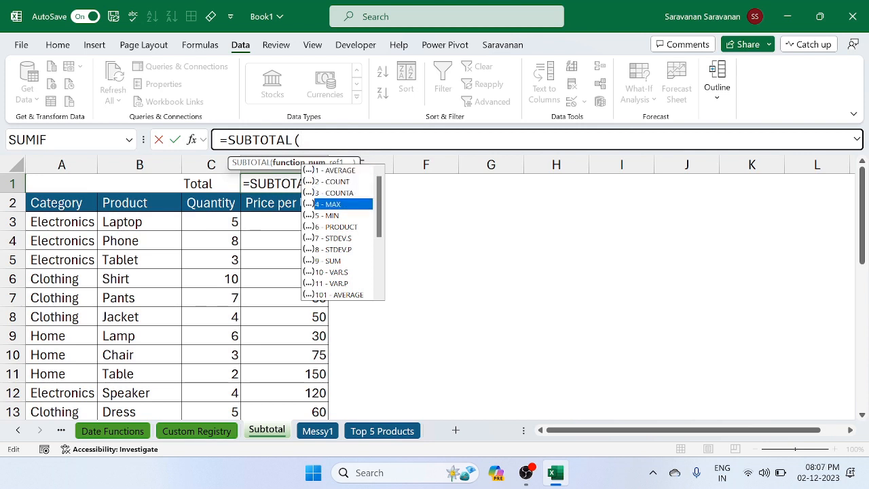
{"action": "key", "text": "Down"}
{"action": "key", "text": "Down"}
{"action": "key", "text": "Down"}
{"action": "key", "text": "Down"}
{"action": "key", "text": "Down"}
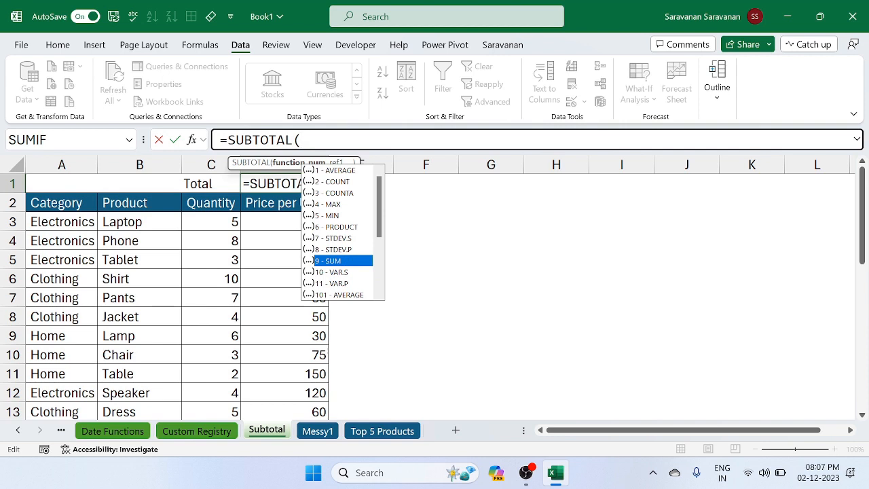
{"action": "key", "text": "Tab"}
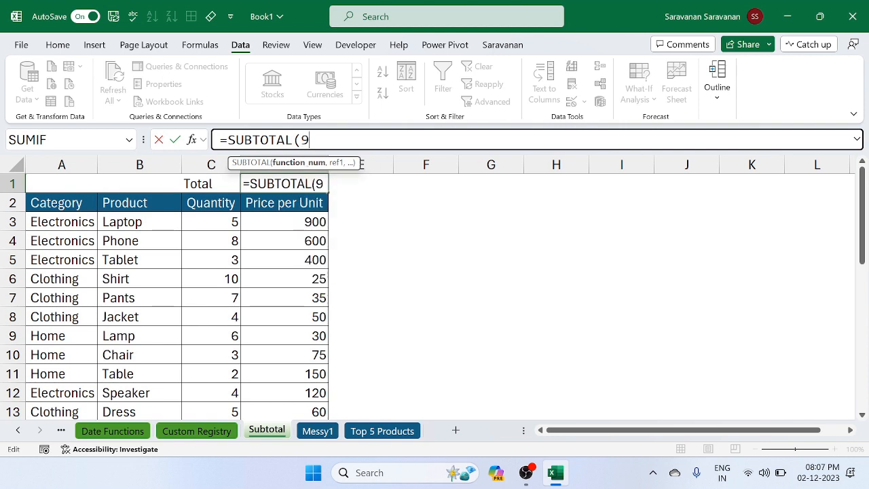
- Complete the SUBTOTAL formula in D1 with the Price per Unit range D3:D32
{"action": "type", "text": ","}
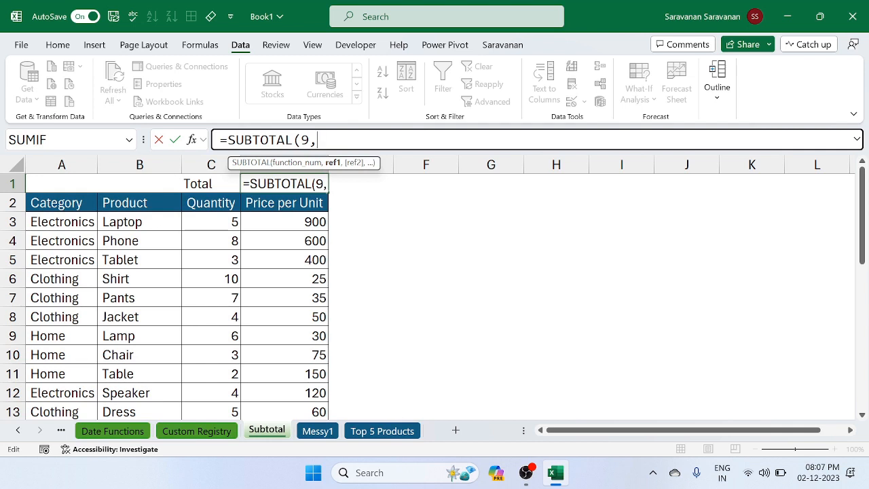
{"action": "left_click", "coordinate": [298, 228]}
{"action": "key", "text": "ctrl+shift+Down"}
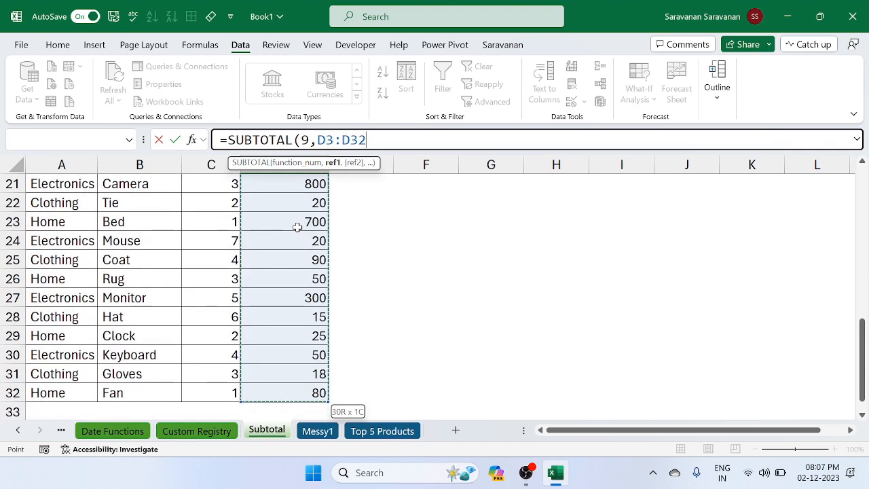
{"action": "type", "text": ")"}
{"action": "key", "text": "Return"}
{"action": "key", "text": "Up"}
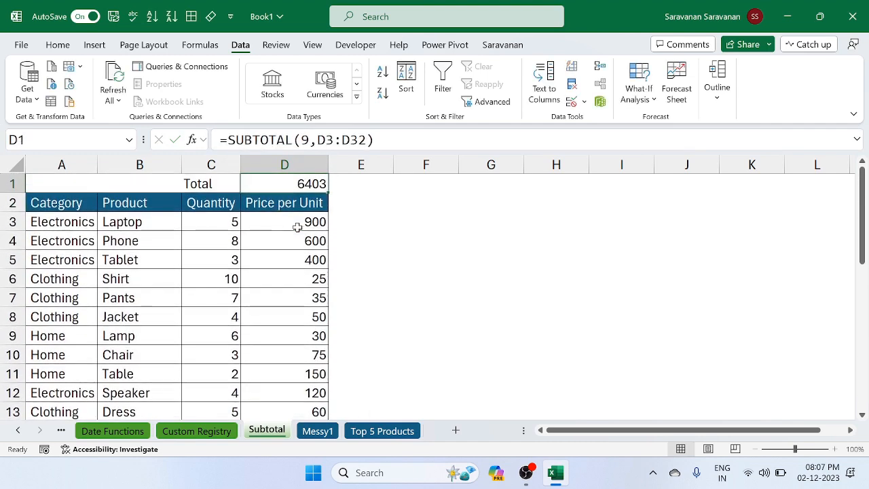
{"action": "key", "text": "Down"}
{"action": "key", "text": "Up"}
- Fill the total value in D1 with light orange and the Total label in C1 with light purple
{"action": "left_click", "coordinate": [59, 46]}
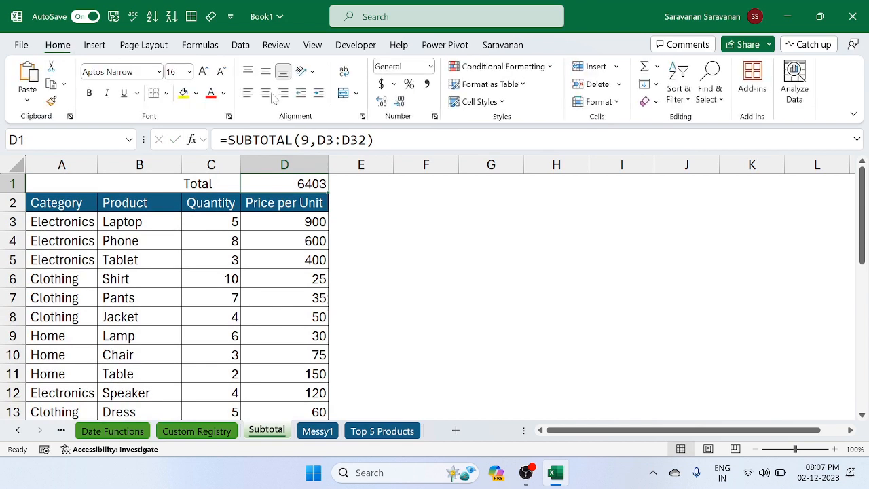
{"action": "left_click", "coordinate": [196, 93]}
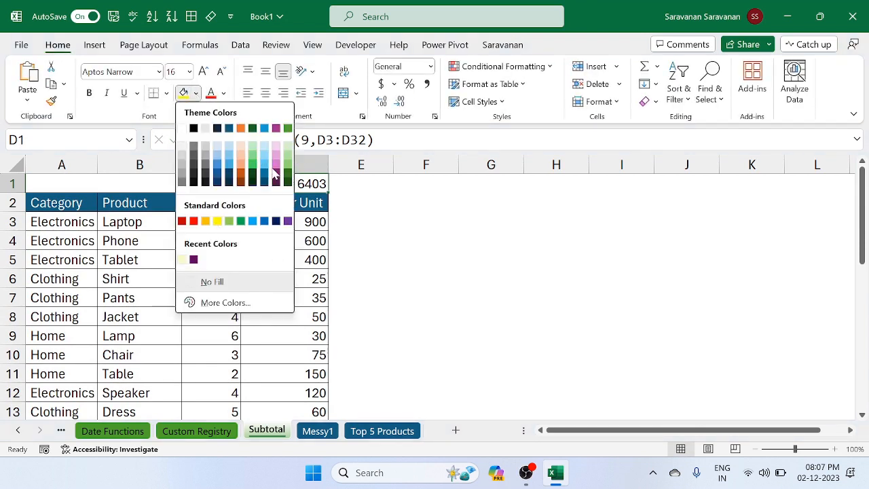
{"action": "left_click", "coordinate": [239, 145]}
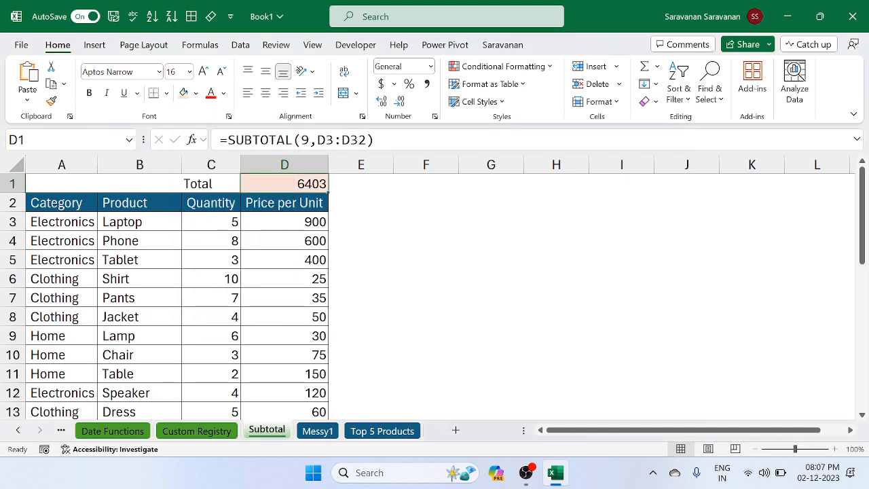
{"action": "left_click", "coordinate": [205, 184]}
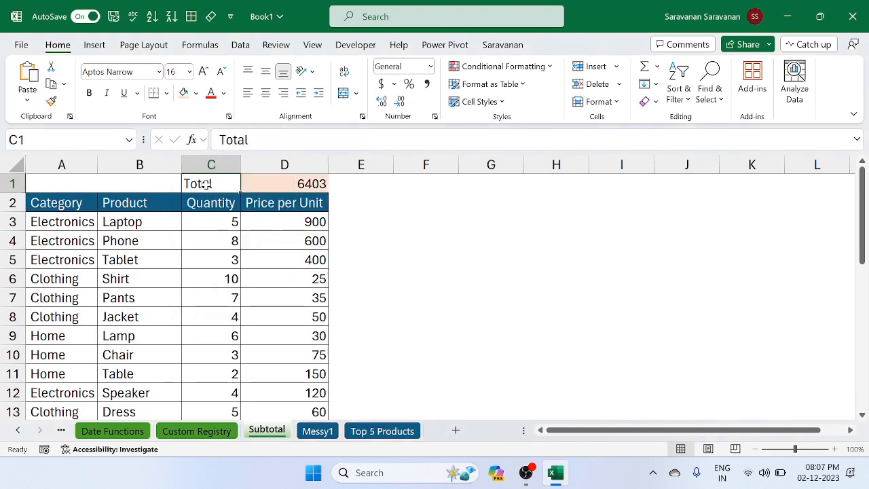
{"action": "left_click", "coordinate": [196, 95]}
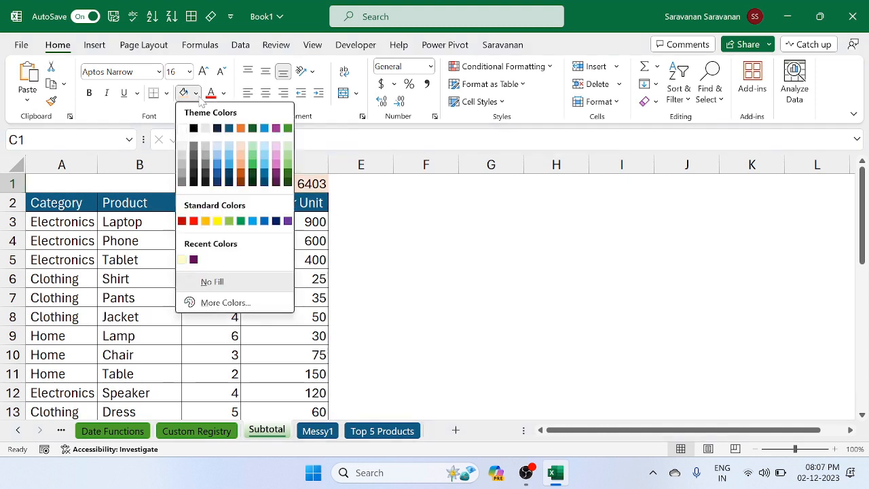
{"action": "left_click", "coordinate": [276, 157]}
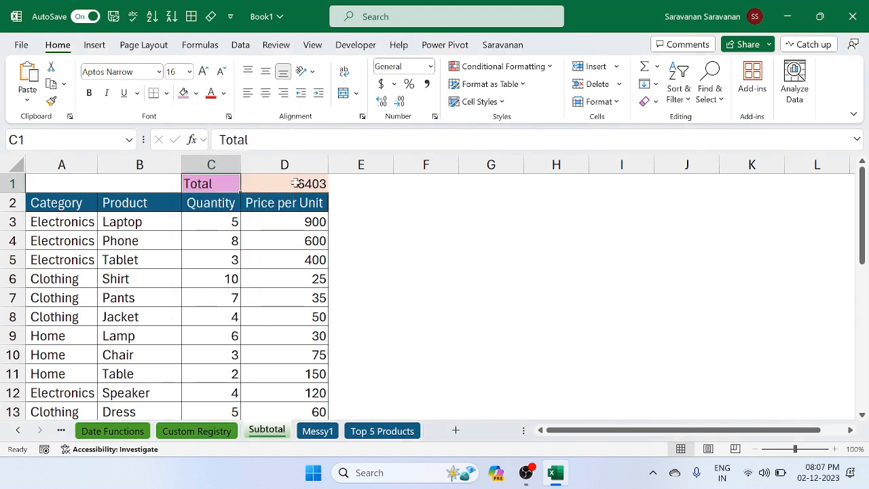
- Turn on filtering for the table, show only the Electronics category, and check the SUBTOTAL result in D1
{"action": "left_click", "coordinate": [157, 202]}
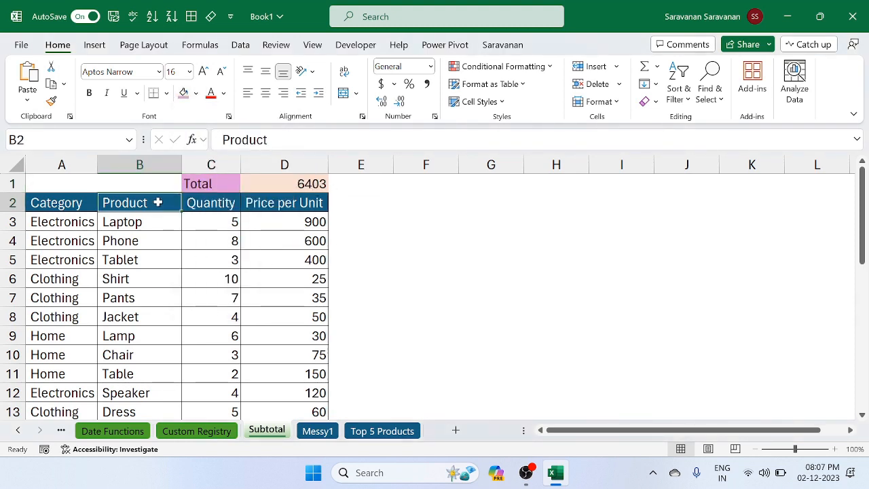
{"action": "key", "text": "ctrl+shift+l"}
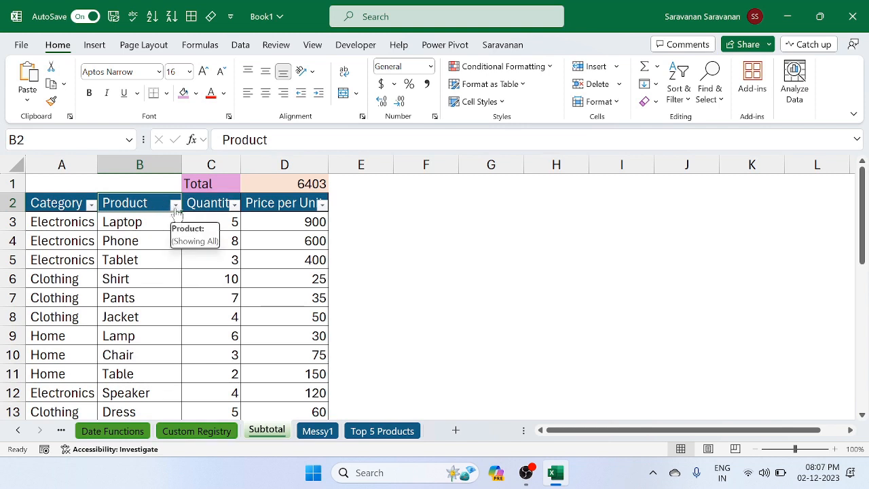
{"action": "left_click", "coordinate": [90, 204]}
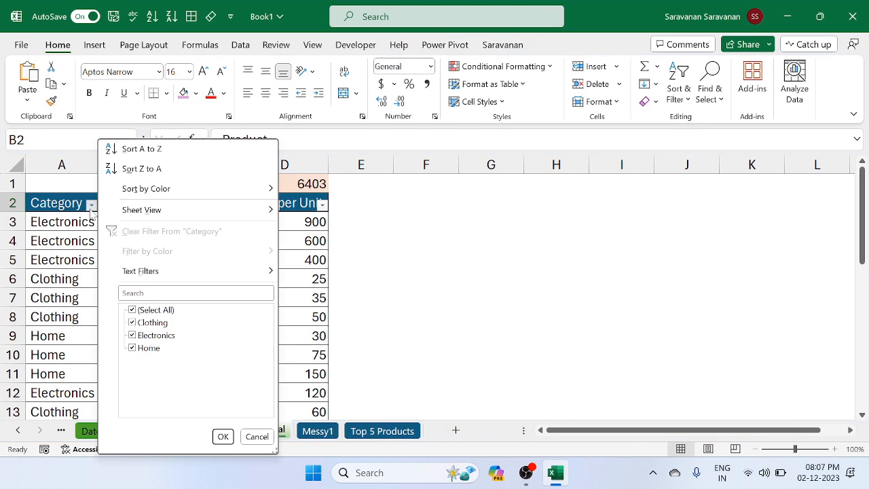
{"action": "left_click", "coordinate": [147, 311]}
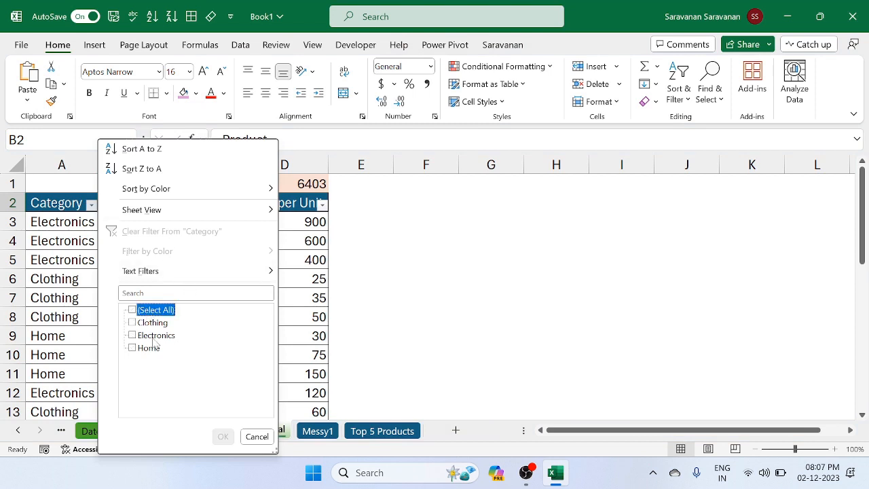
{"action": "left_click", "coordinate": [154, 337]}
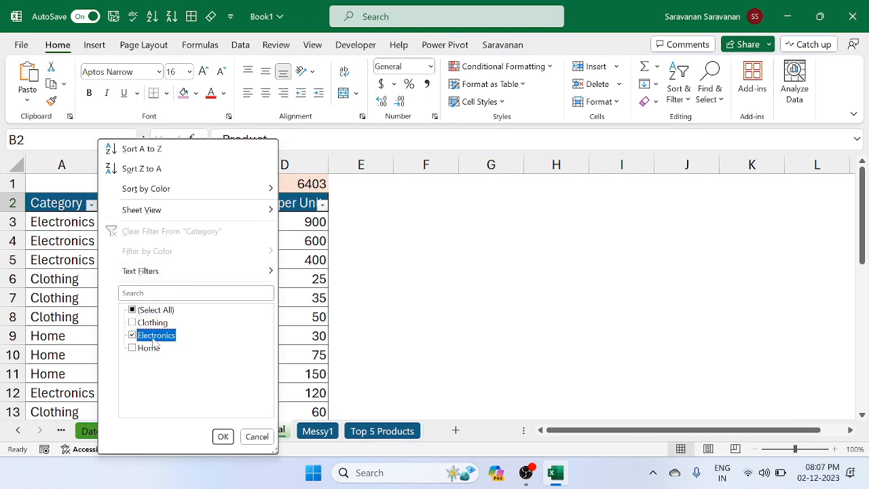
{"action": "left_click", "coordinate": [223, 437]}
{"action": "left_click", "coordinate": [309, 185]}
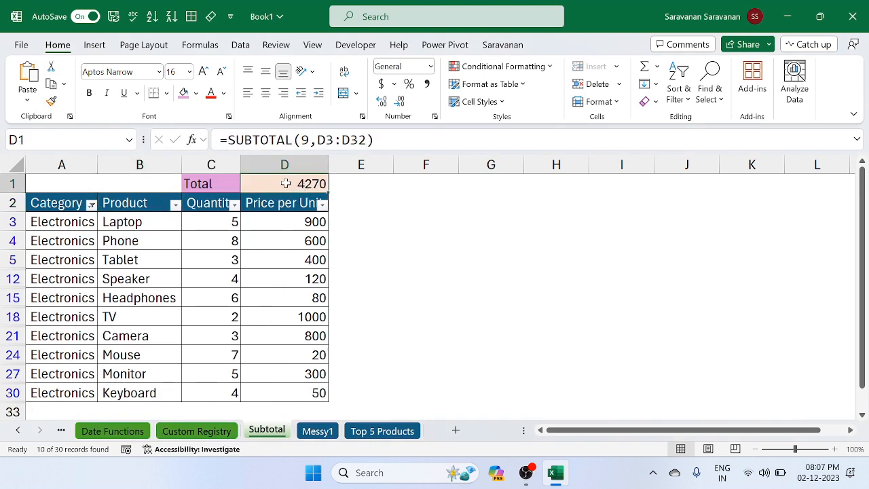
- Change the Category filter to show only Home
{"action": "left_click", "coordinate": [91, 204]}
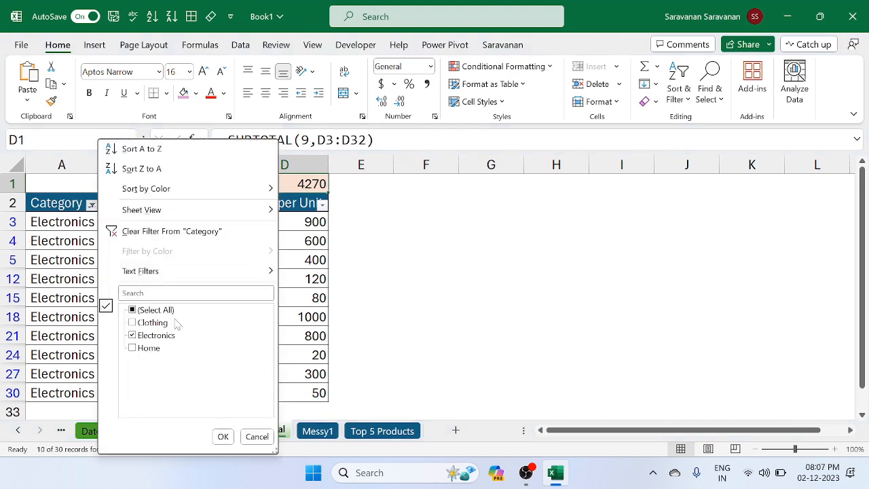
{"action": "left_click", "coordinate": [133, 336]}
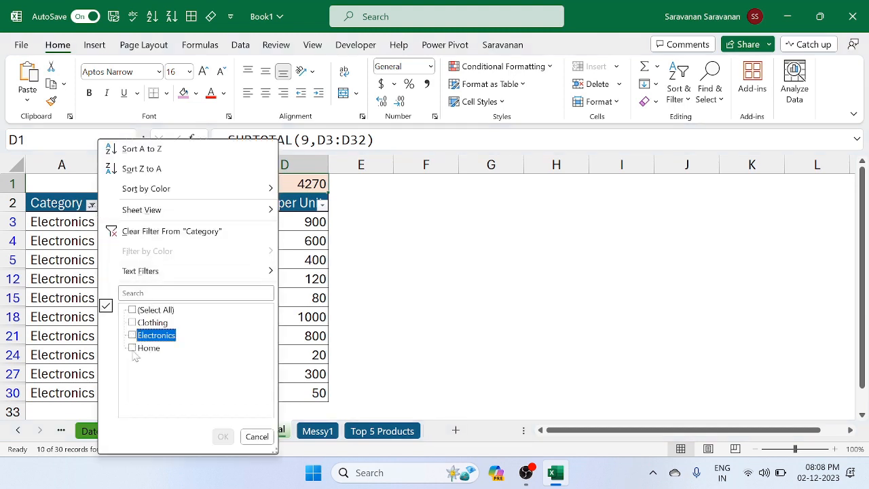
{"action": "left_click", "coordinate": [132, 348]}
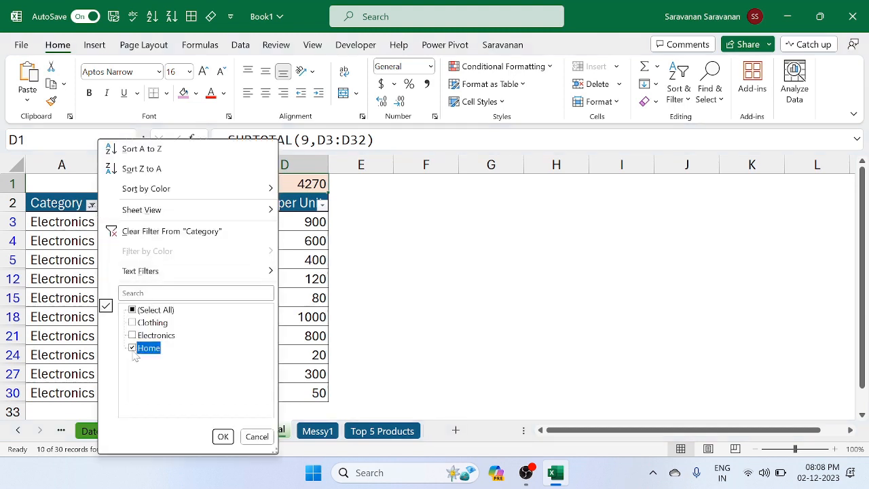
{"action": "left_click", "coordinate": [223, 437]}
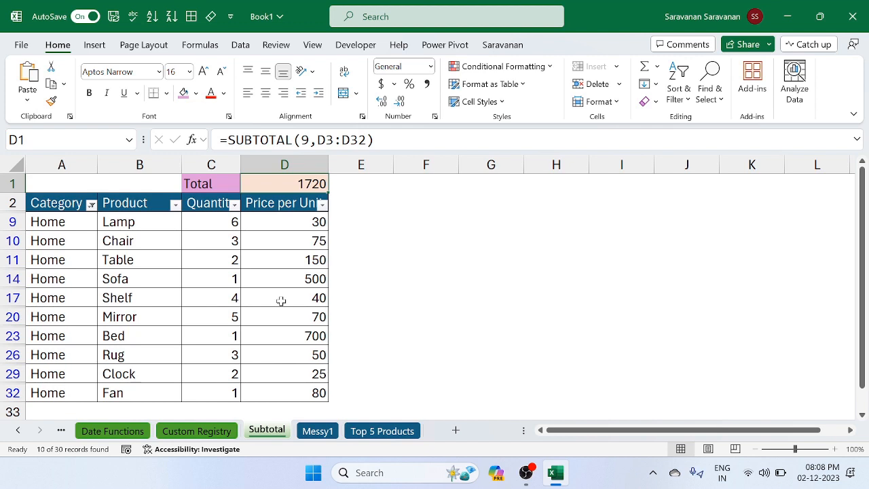
- Remove filtering from the table and delete row 1 containing the Total
{"action": "left_click", "coordinate": [202, 207]}
{"action": "key", "text": "ctrl+shift+l"}
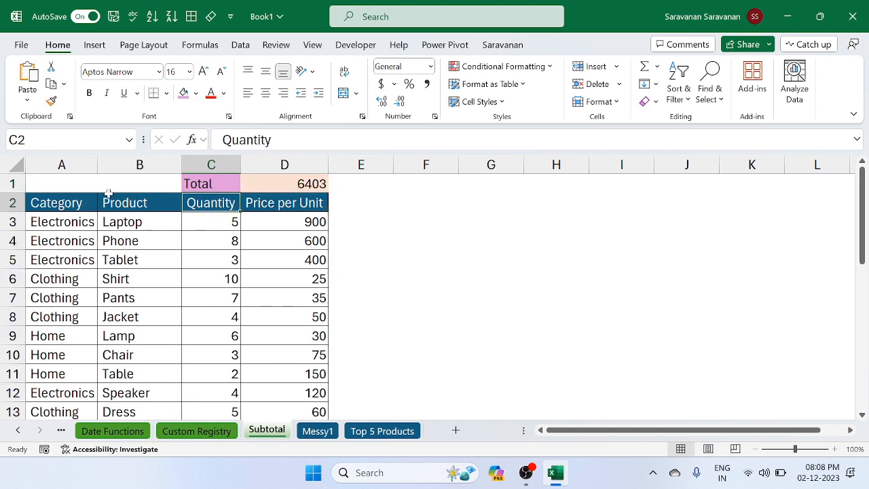
{"action": "left_click", "coordinate": [7, 184]}
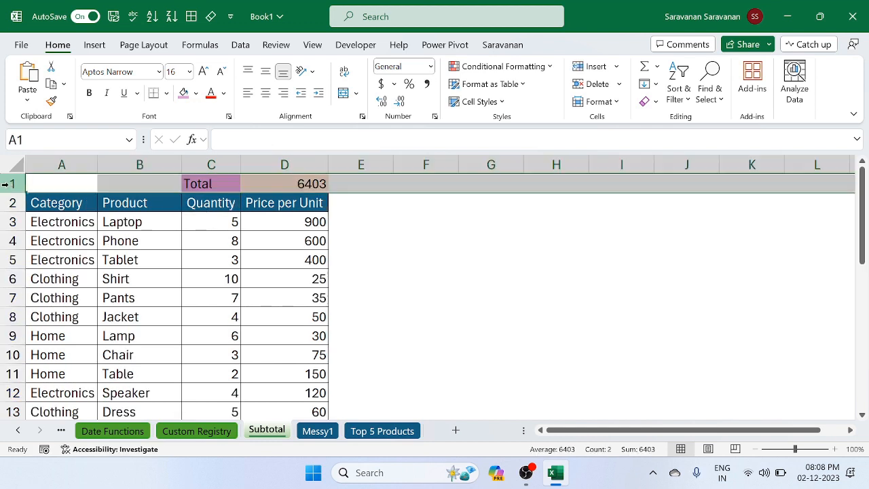
{"action": "key", "text": "ctrl+minus"}
{"action": "left_click", "coordinate": [113, 216]}
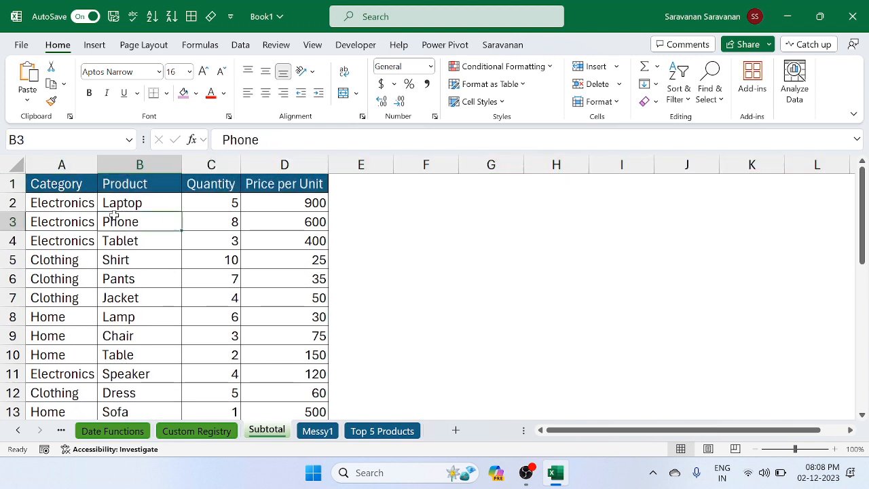
{"action": "left_click", "coordinate": [60, 197]}
{"action": "left_click", "coordinate": [123, 191]}
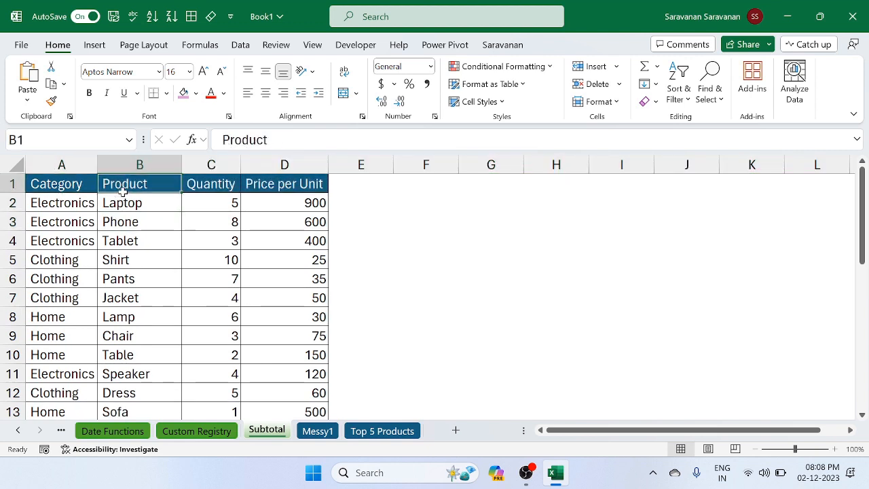
{"action": "left_click", "coordinate": [192, 185]}
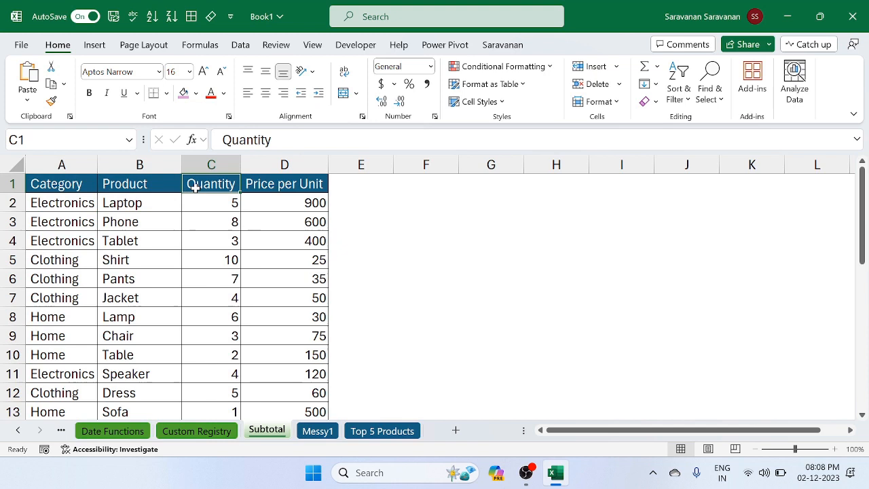
{"action": "left_click", "coordinate": [277, 188]}
{"action": "left_click", "coordinate": [138, 238]}
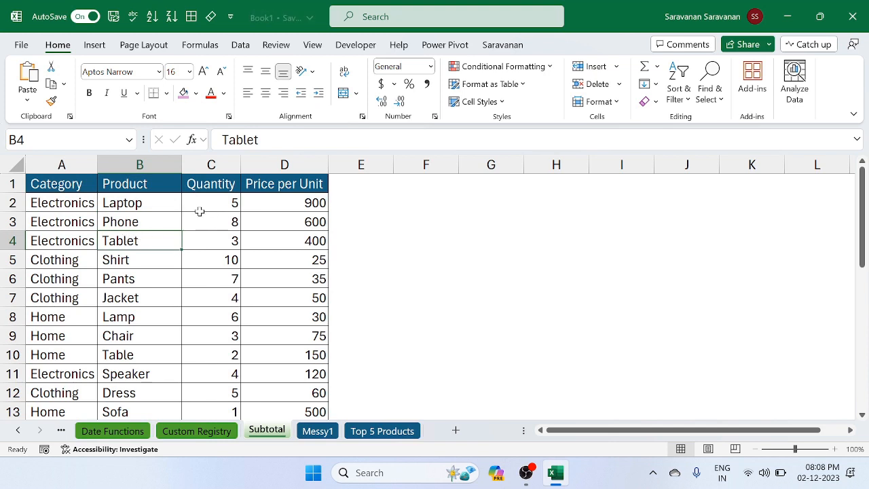
- Sort the table A to Z by Category, and re-sort it A to Z by Product
{"action": "left_click", "coordinate": [241, 46]}
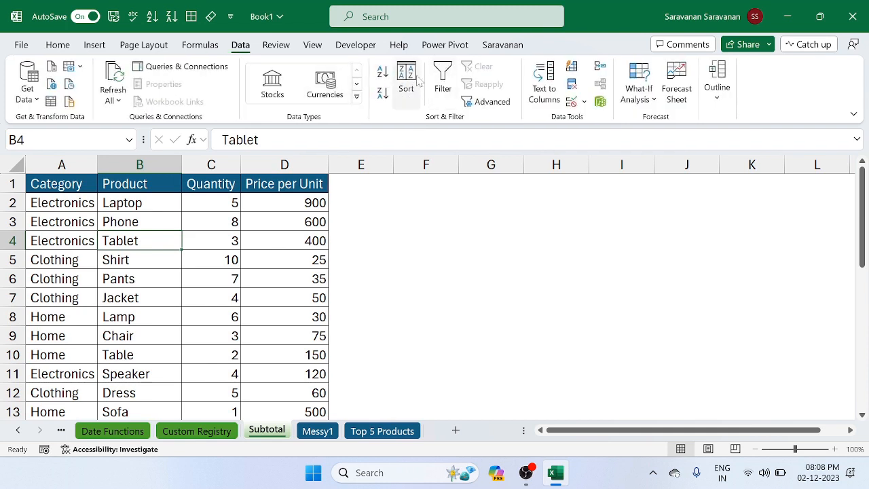
{"action": "left_click", "coordinate": [85, 202]}
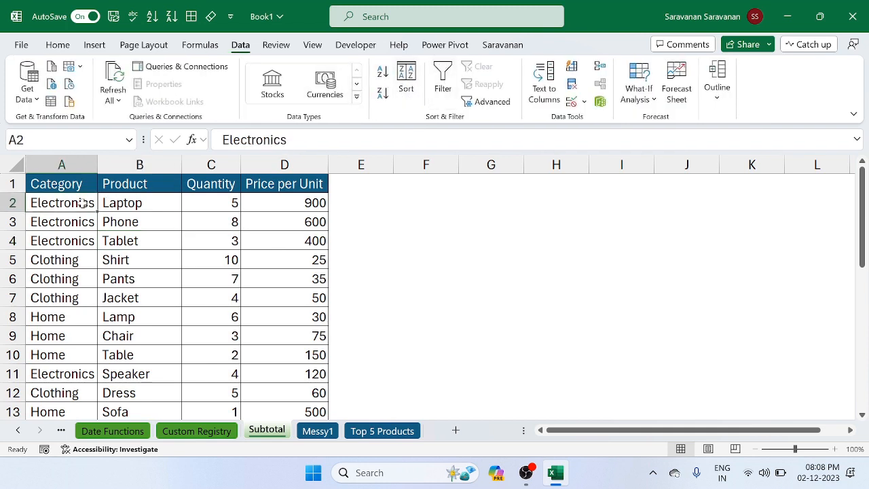
{"action": "left_click", "coordinate": [382, 72]}
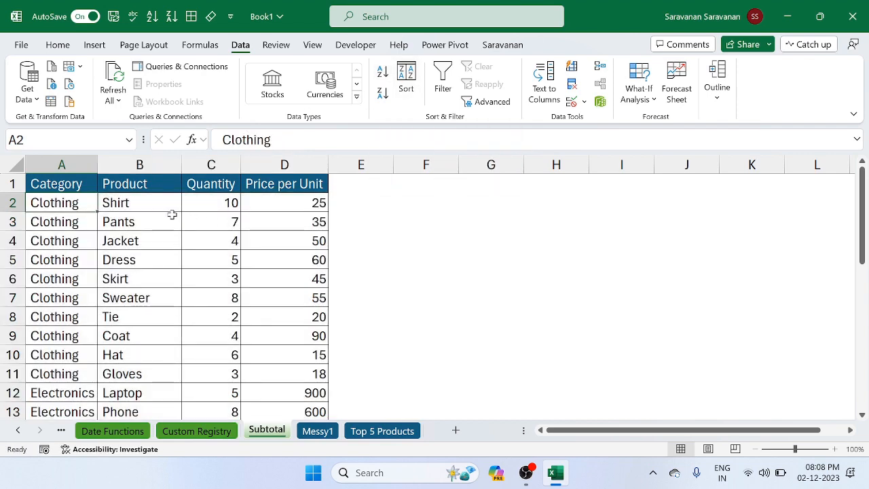
{"action": "left_click", "coordinate": [170, 214]}
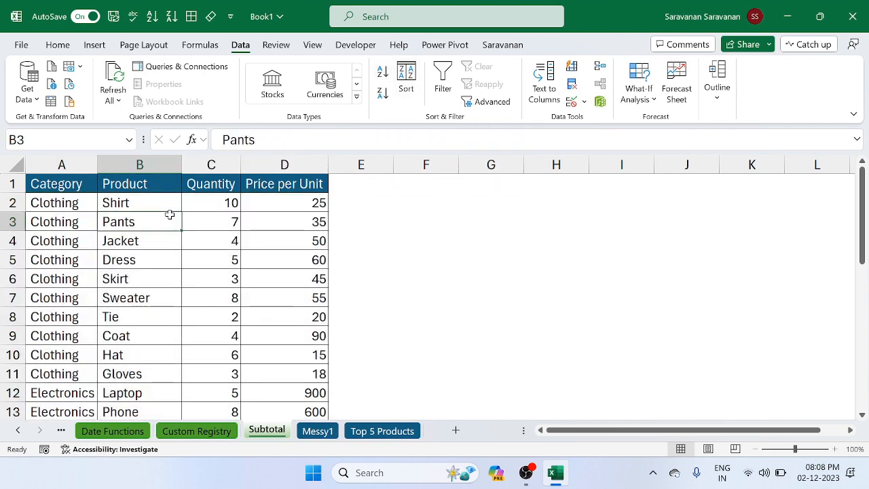
{"action": "left_click", "coordinate": [383, 73]}
- Start a custom sort of the table with Category as the first sort column
{"action": "left_click", "coordinate": [223, 228]}
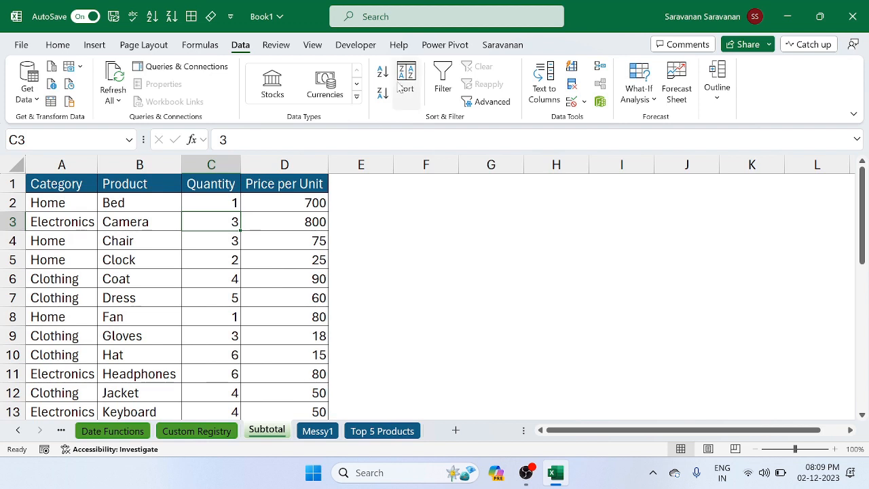
{"action": "left_click", "coordinate": [226, 203]}
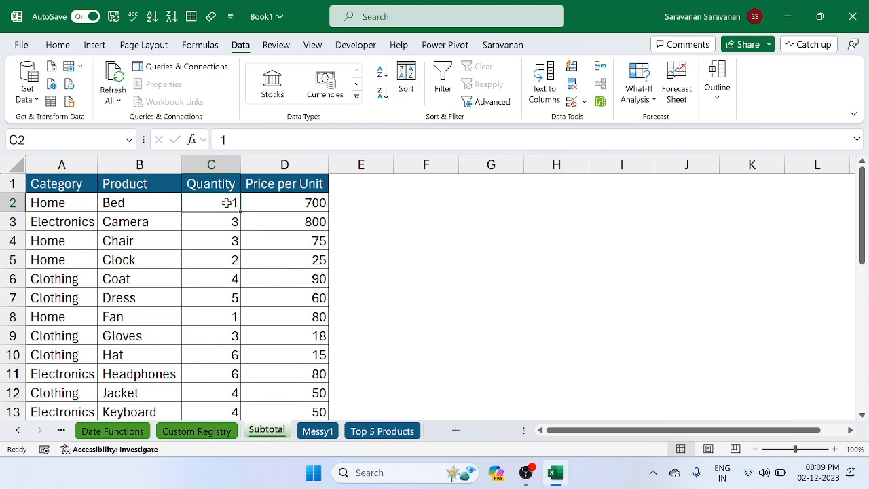
{"action": "right_click", "coordinate": [227, 203]}
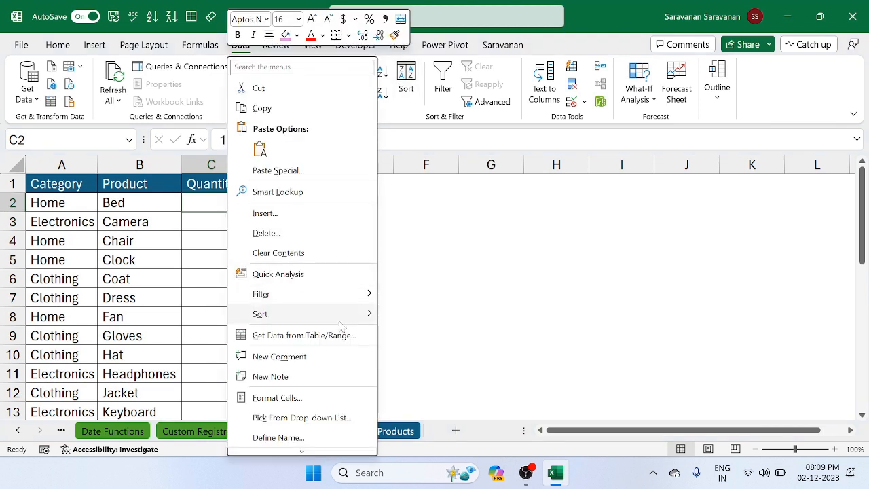
{"action": "mouse_move", "coordinate": [324, 318]}
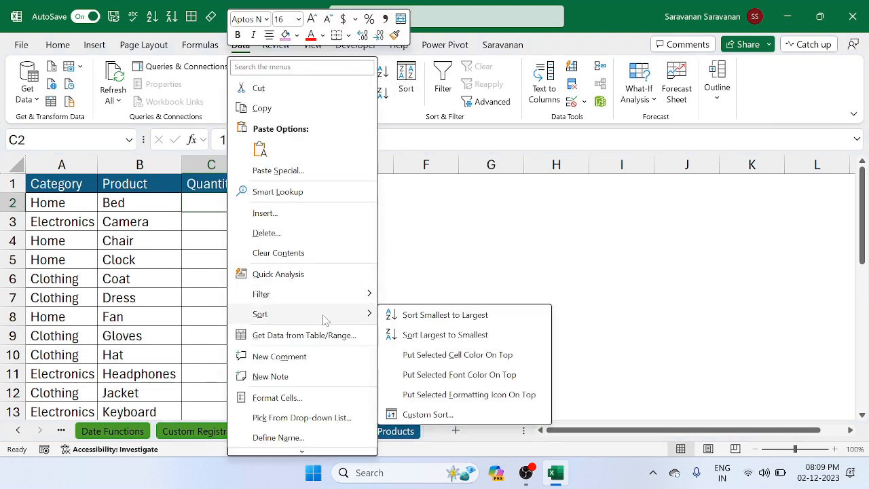
{"action": "left_click", "coordinate": [427, 415]}
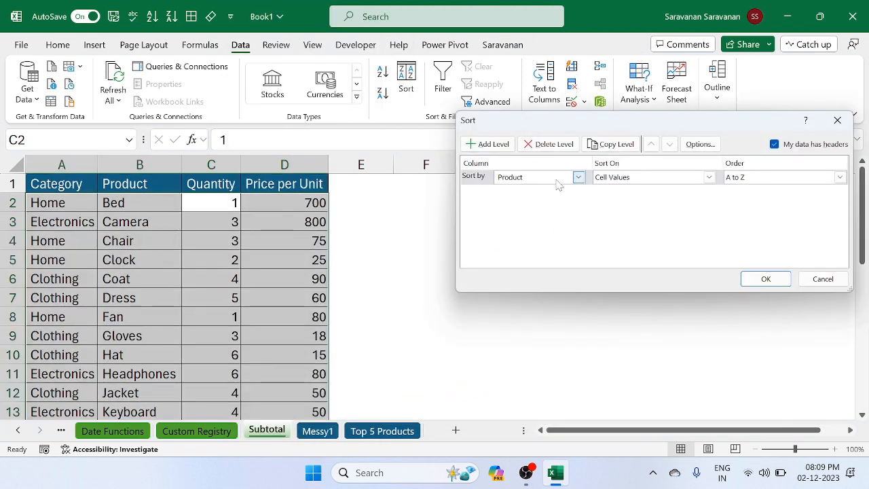
{"action": "left_click", "coordinate": [578, 177]}
{"action": "left_click", "coordinate": [527, 192]}
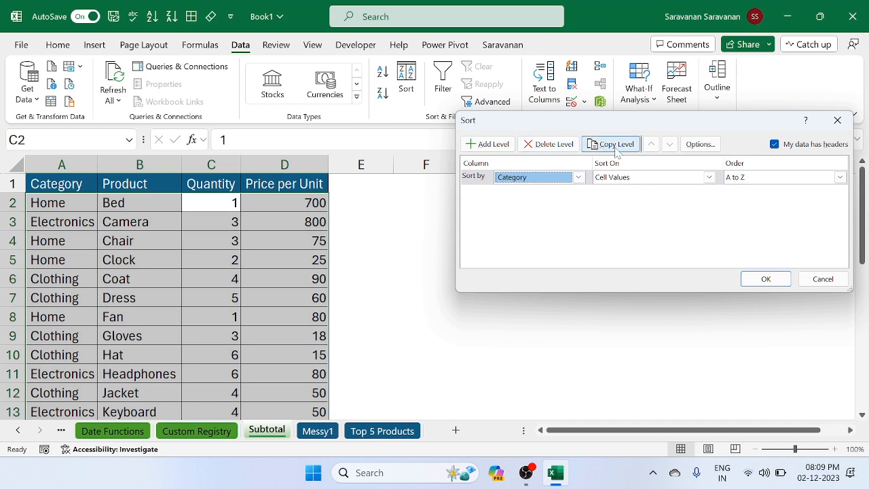
- Add Product in A to Z order and Quantity in Largest to Smallest order as the second and third sort levels
{"action": "left_click", "coordinate": [492, 145]}
{"action": "left_click", "coordinate": [578, 193]}
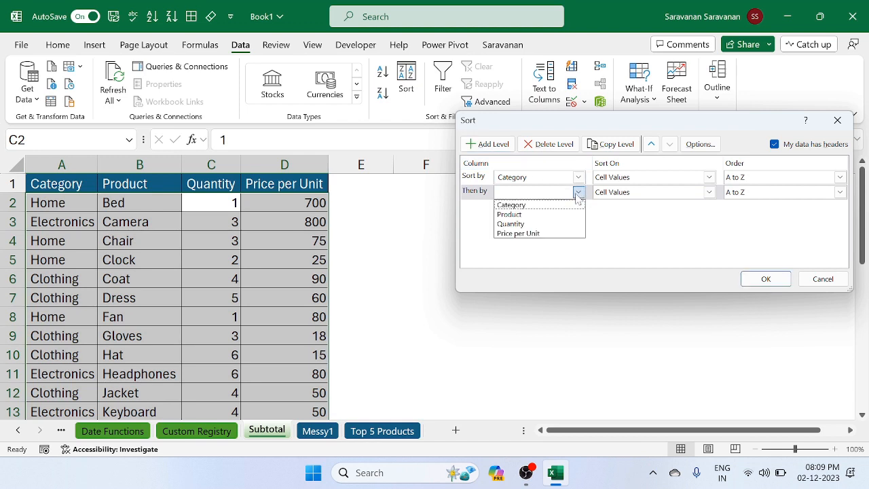
{"action": "left_click", "coordinate": [535, 215]}
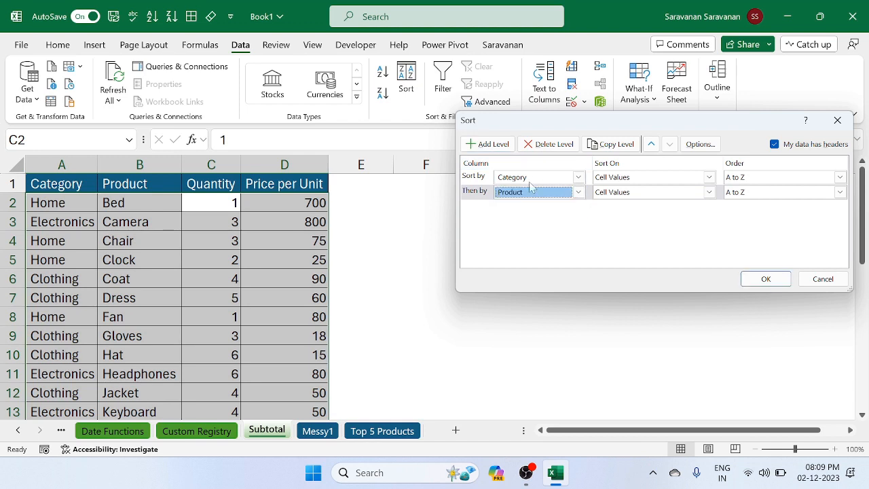
{"action": "left_click", "coordinate": [494, 145]}
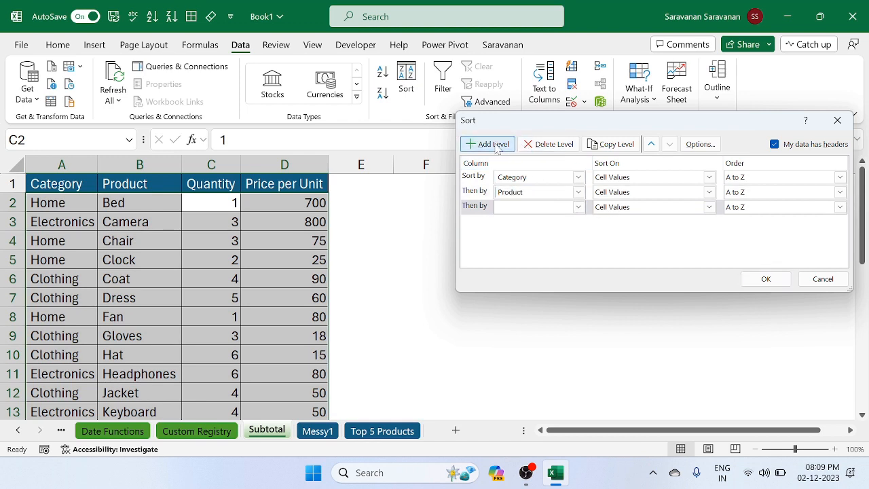
{"action": "left_click", "coordinate": [576, 207]}
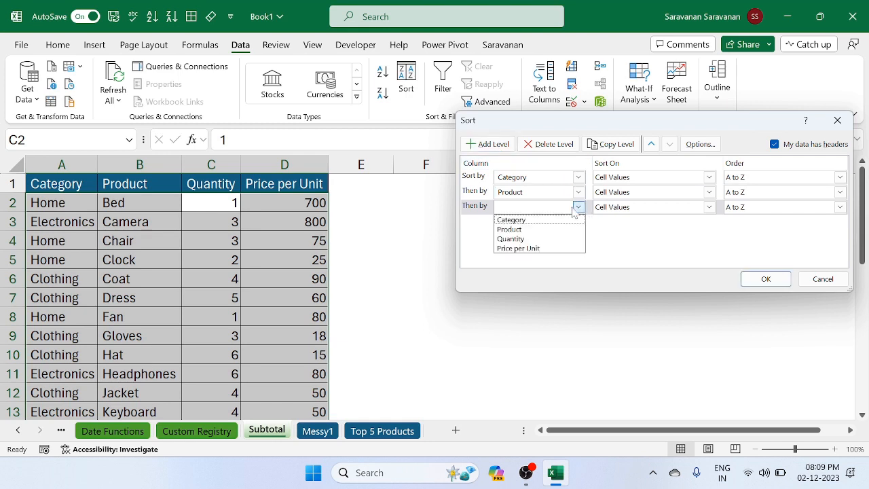
{"action": "left_click", "coordinate": [531, 239]}
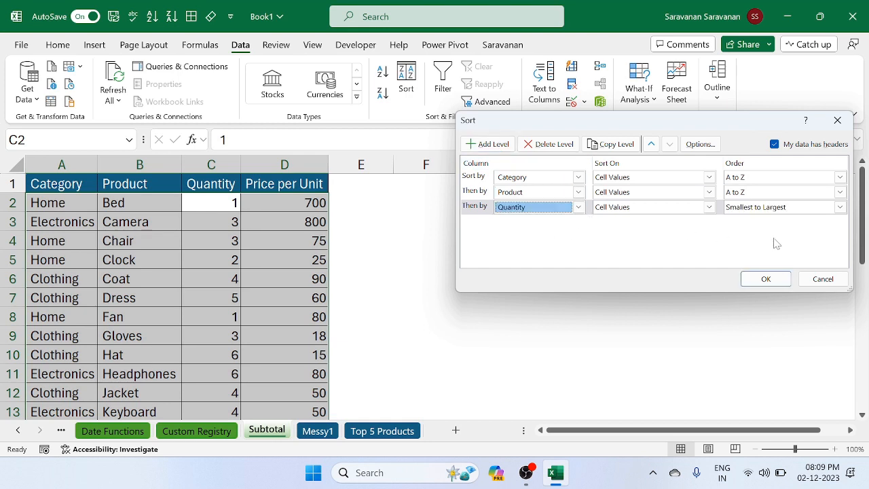
{"action": "left_click", "coordinate": [766, 210]}
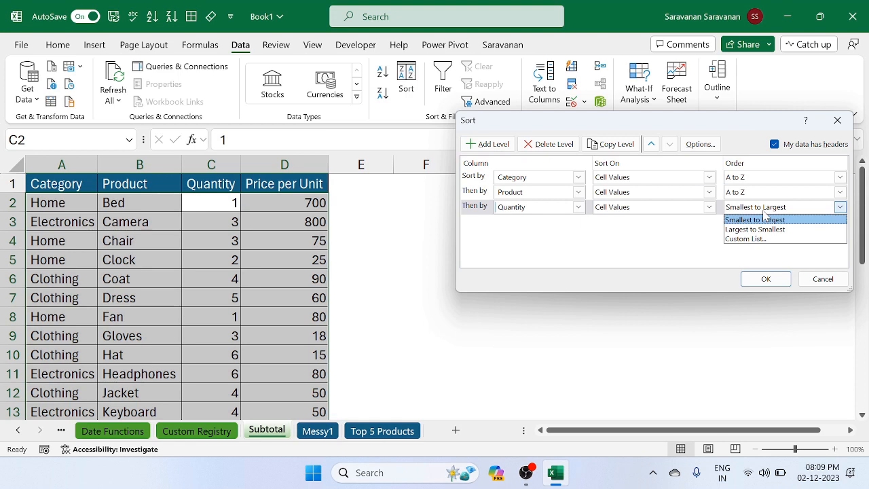
{"action": "left_click", "coordinate": [762, 231]}
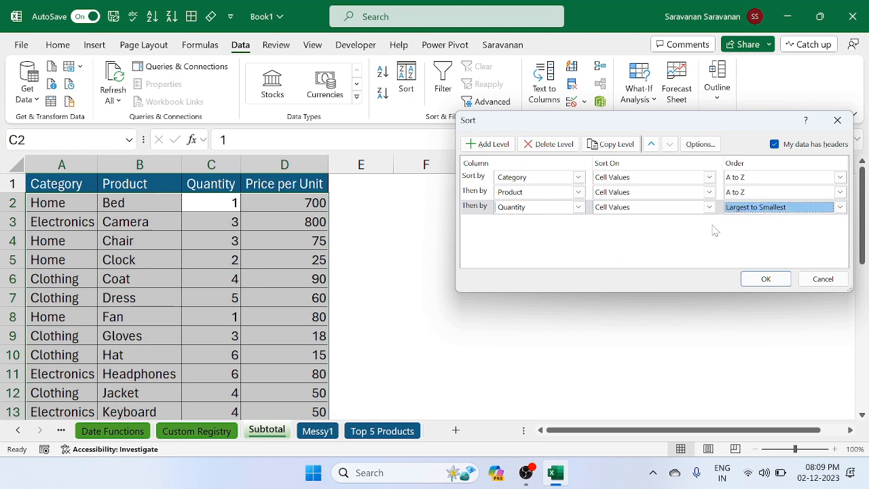
- Add Price per Unit in Largest to Smallest order as the fourth sort level and apply the custom sort
{"action": "left_click", "coordinate": [499, 147]}
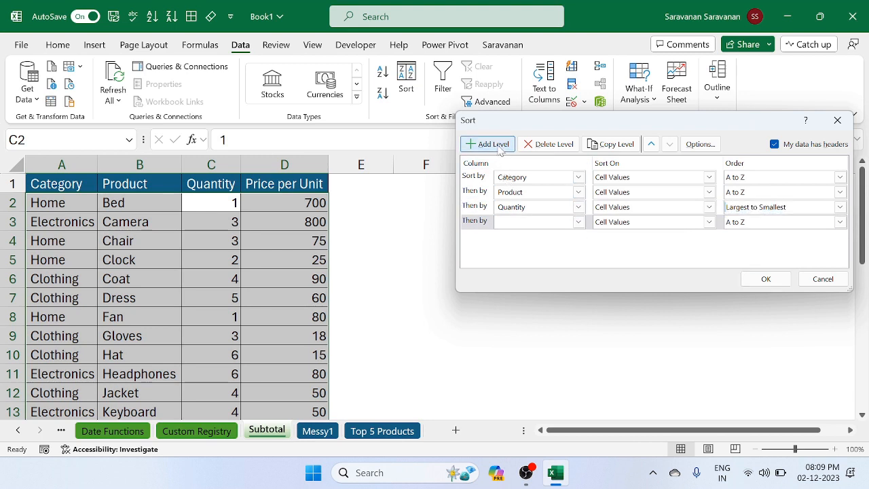
{"action": "left_click", "coordinate": [578, 222]}
{"action": "left_click", "coordinate": [547, 264]}
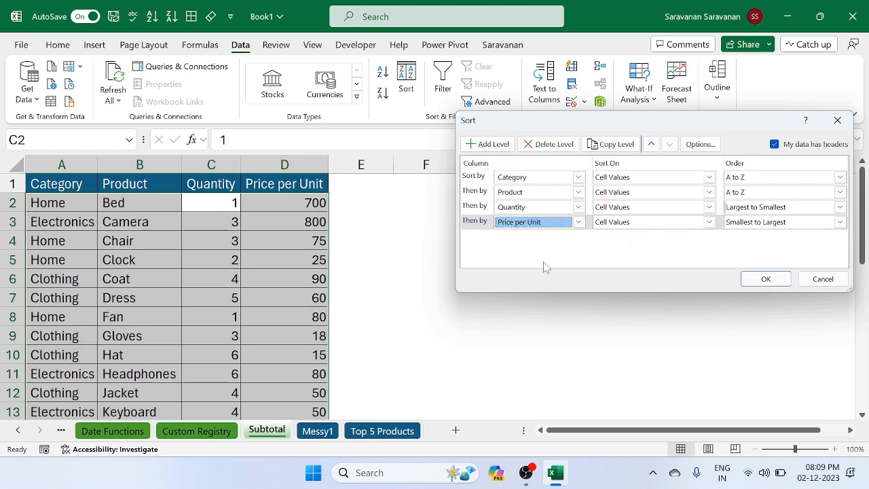
{"action": "left_click", "coordinate": [749, 226]}
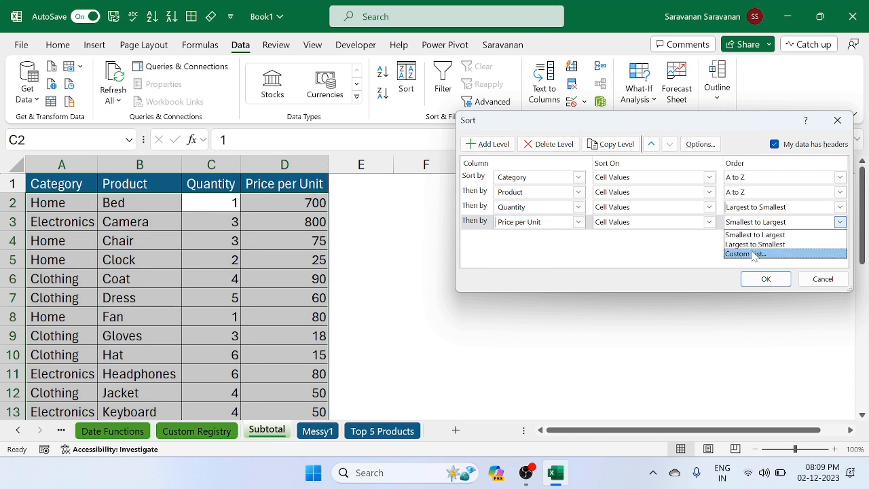
{"action": "left_click", "coordinate": [754, 244]}
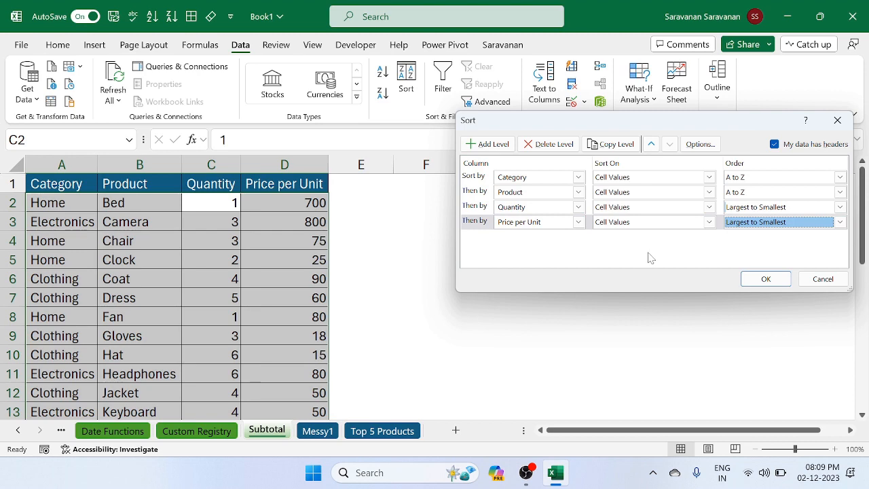
{"action": "left_click", "coordinate": [766, 278]}
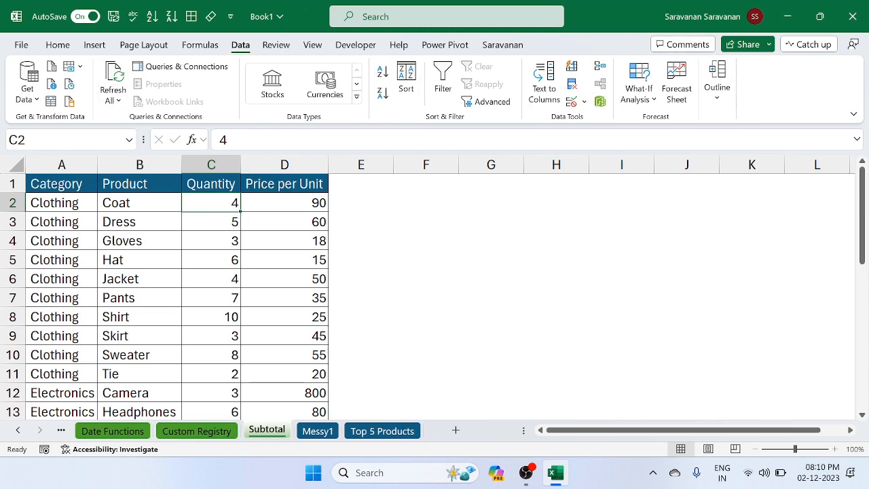
- Insert subtotals at each change in Category, using Sum on Price per Unit, with the summary below the data
{"action": "left_click", "coordinate": [725, 104]}
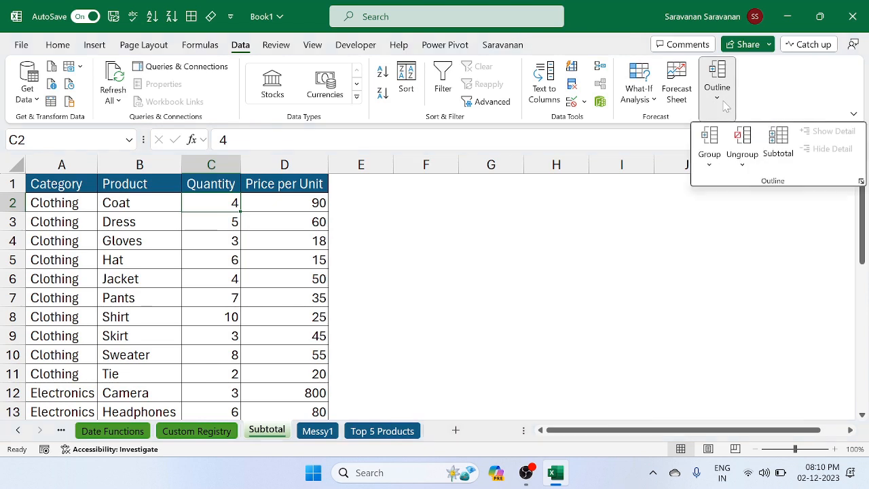
{"action": "left_click", "coordinate": [778, 143]}
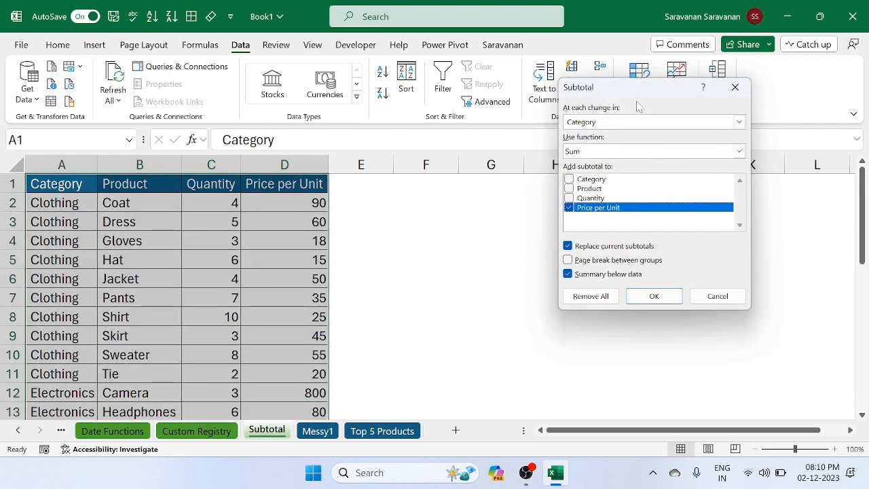
{"action": "left_click_drag", "start_coordinate": [627, 91], "coordinate": [416, 103]}
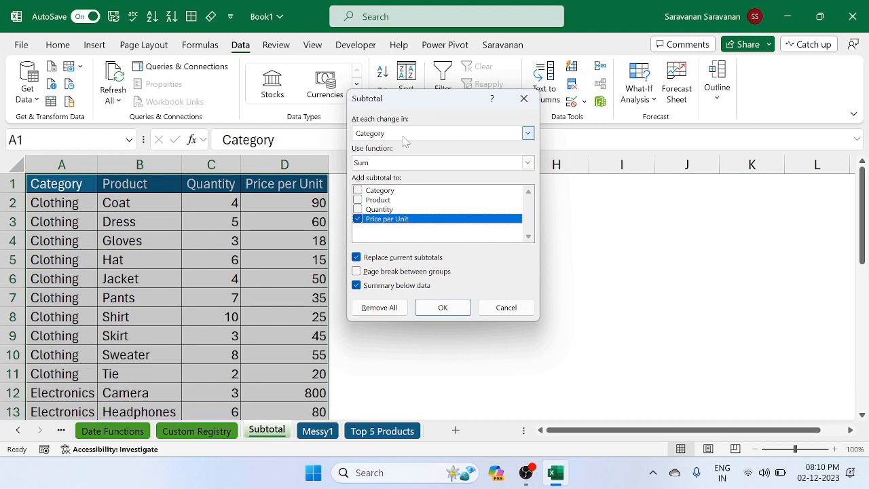
{"action": "left_click", "coordinate": [527, 134]}
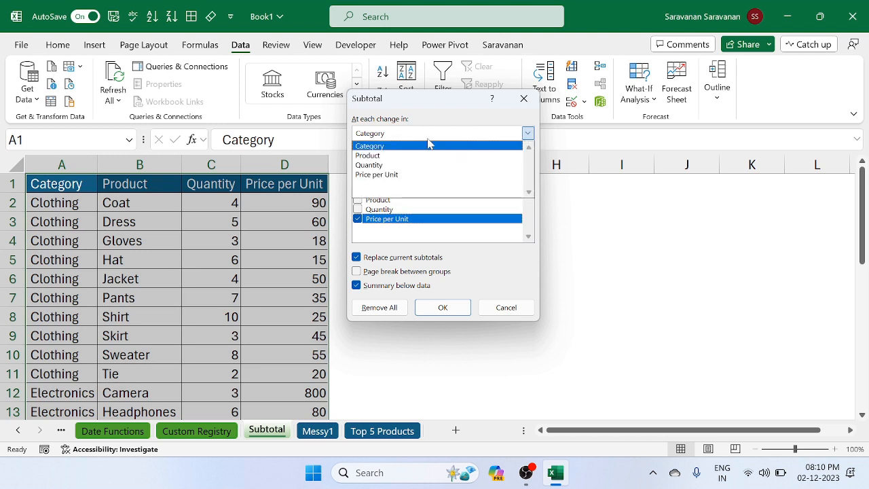
{"action": "left_click", "coordinate": [393, 147]}
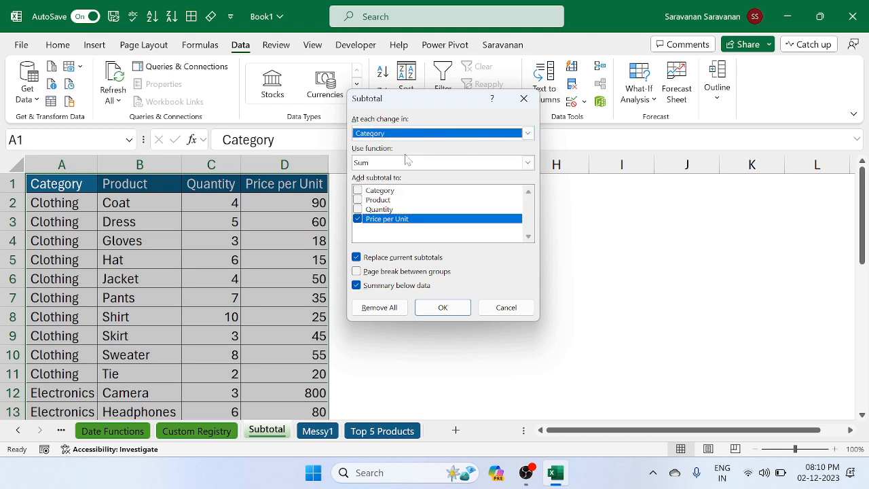
{"action": "left_click", "coordinate": [527, 164]}
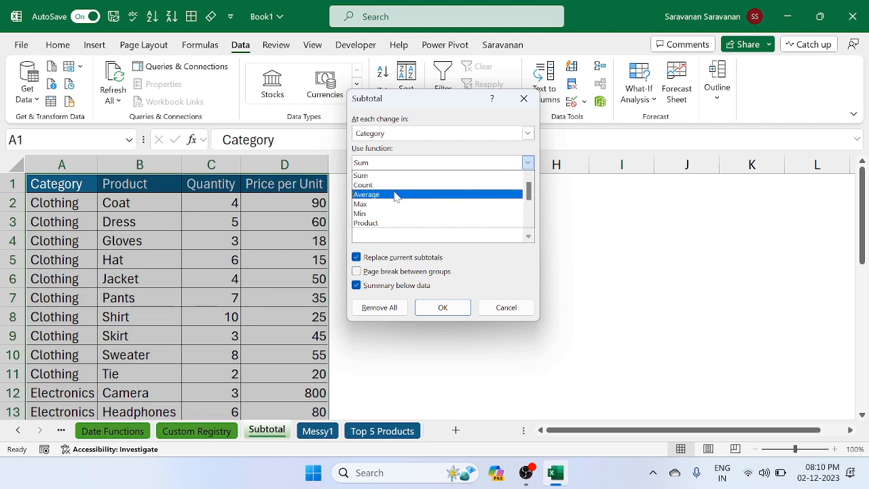
{"action": "left_click", "coordinate": [378, 176]}
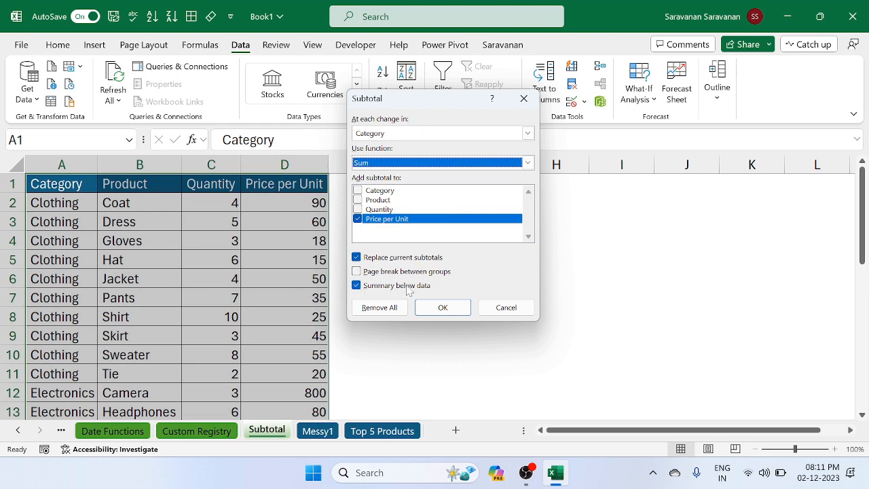
{"action": "left_click", "coordinate": [454, 312]}
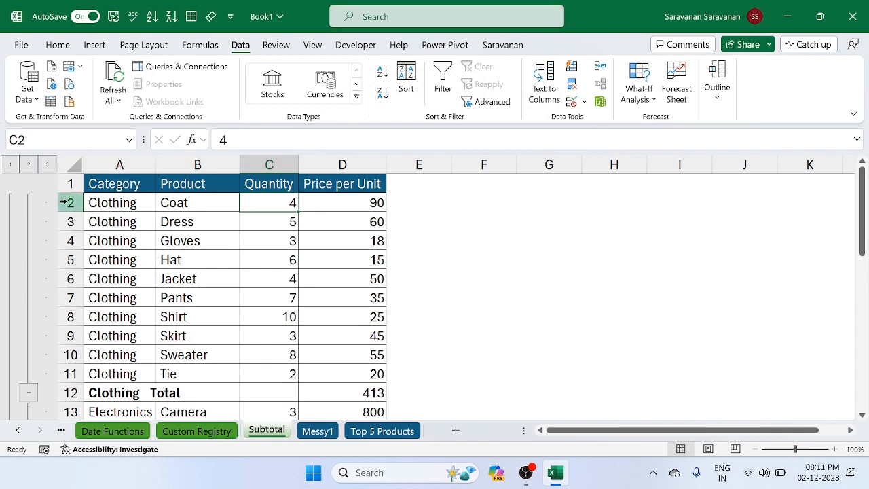
- View the subtotals at outline level 1 and level 2, examine the category total rows, and restore all detail at level 3
{"action": "left_click", "coordinate": [10, 165]}
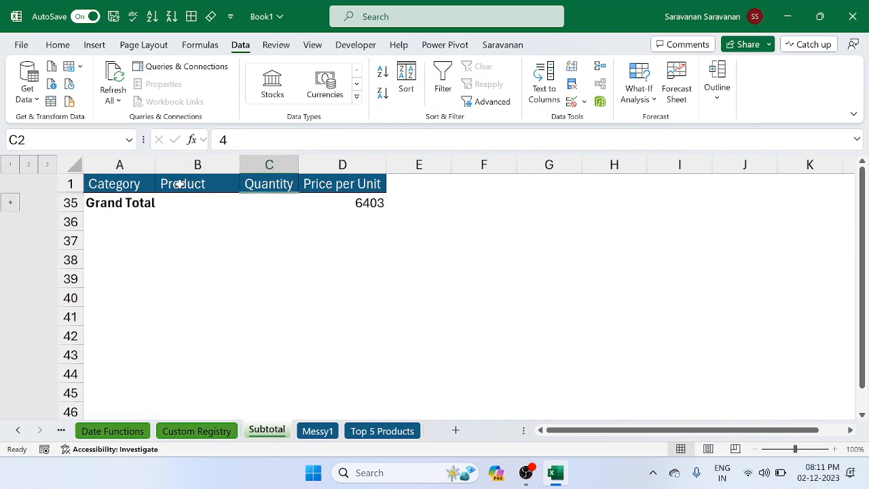
{"action": "left_click", "coordinate": [72, 203]}
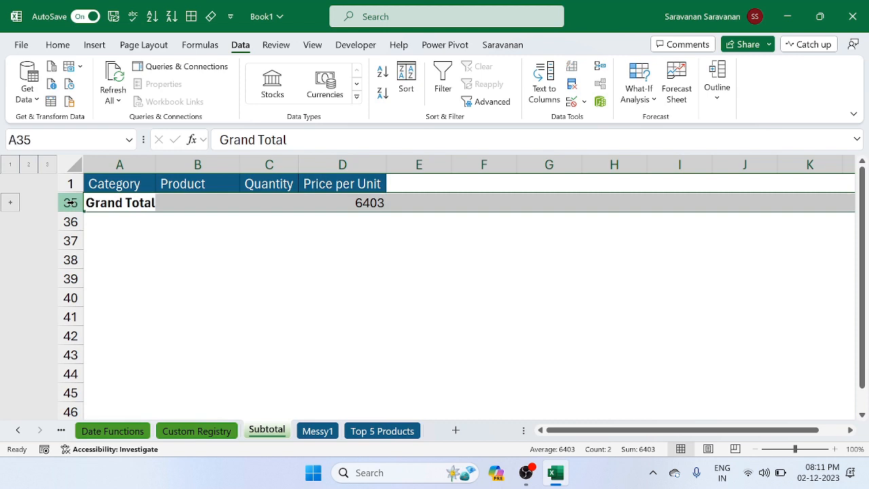
{"action": "left_click", "coordinate": [27, 166]}
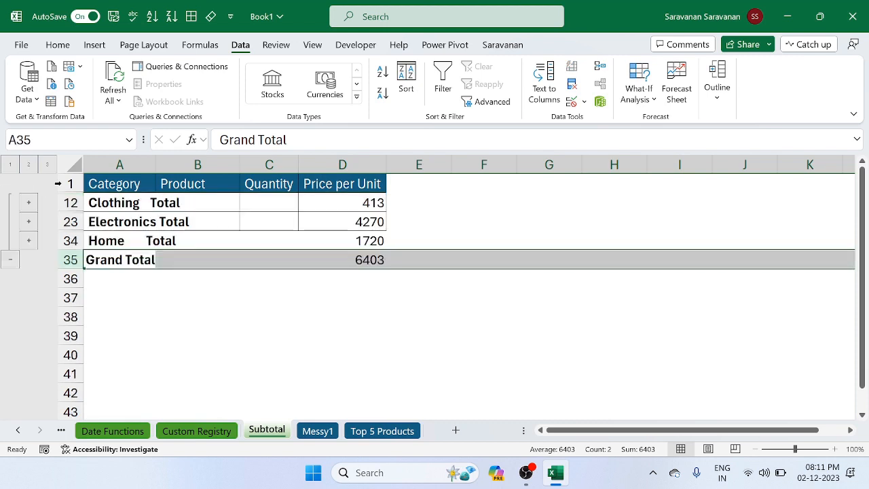
{"action": "left_click", "coordinate": [120, 204]}
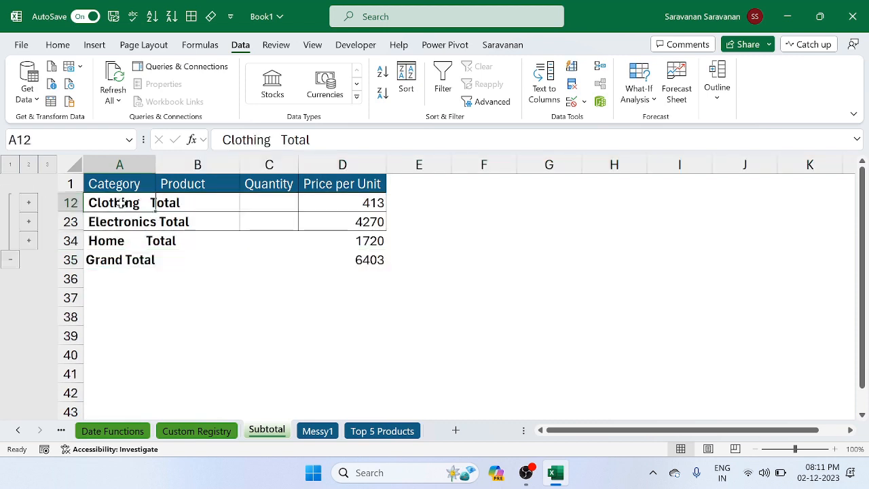
{"action": "left_click", "coordinate": [60, 203]}
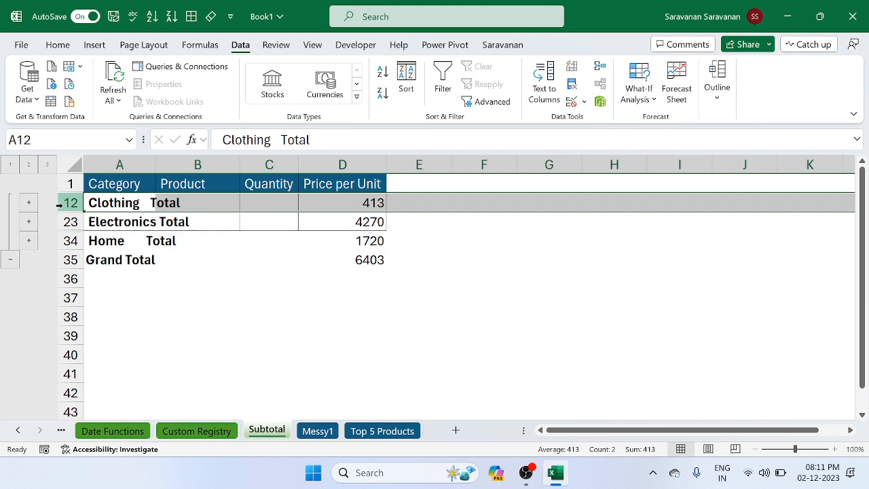
{"action": "key", "text": "shift+Down"}
{"action": "key", "text": "shift+Down"}
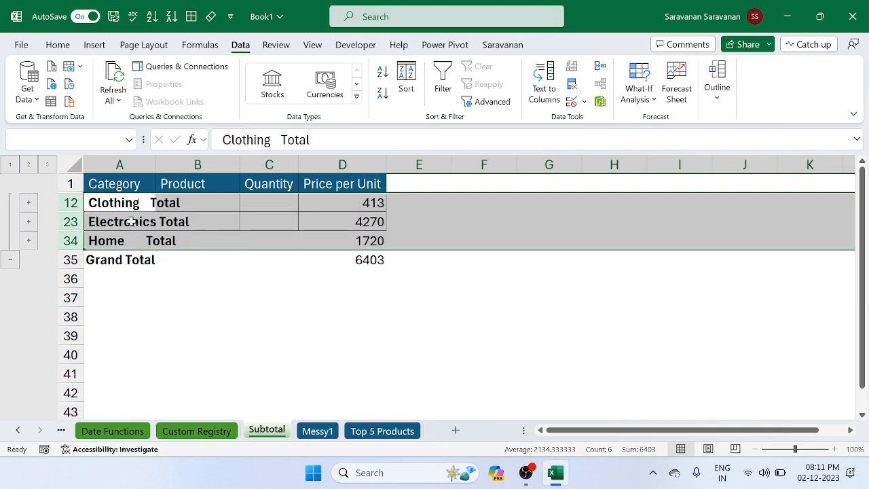
{"action": "left_click", "coordinate": [47, 165]}
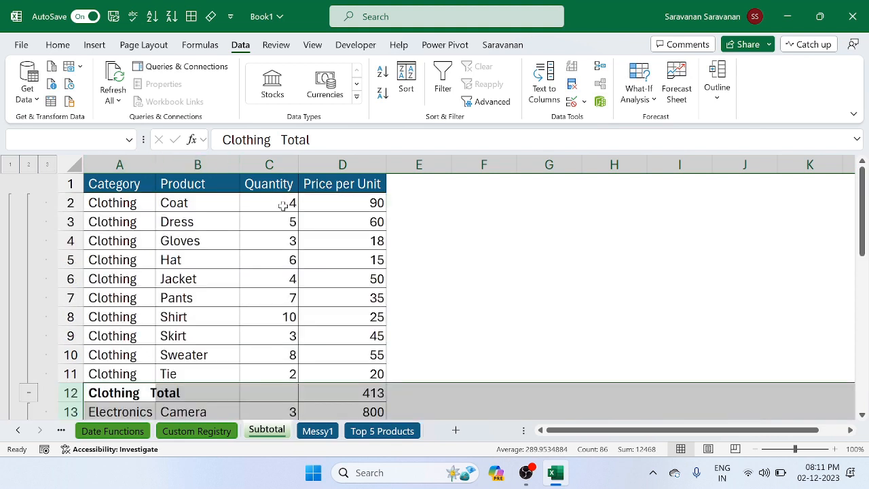
- Examine the Category column and the subtotal rows beneath the Clothing and Electronics groups, checking the Quantity column for totals
{"action": "left_click", "coordinate": [120, 184]}
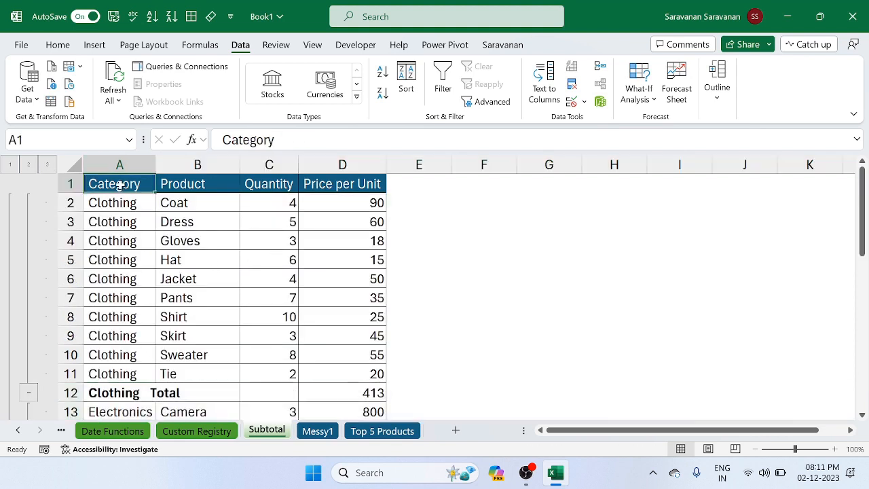
{"action": "left_click", "coordinate": [126, 167]}
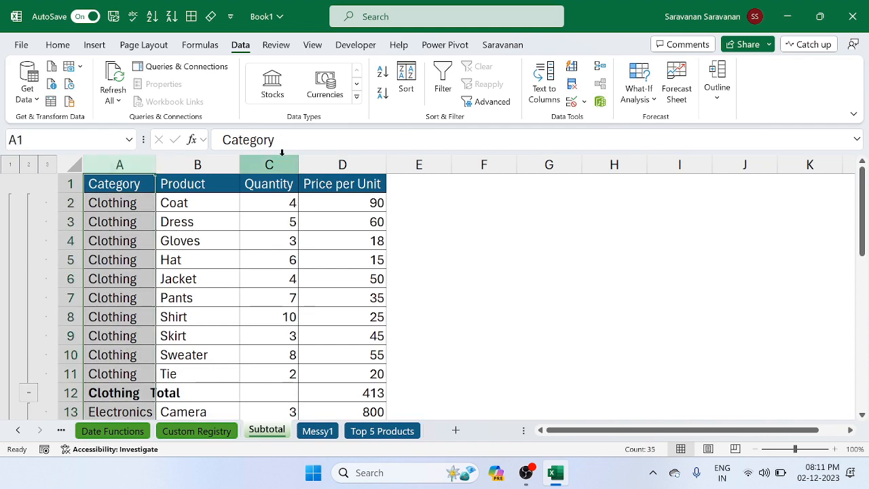
{"action": "scroll", "coordinate": [211, 303], "scroll_direction": "down", "scroll_amount": 2}
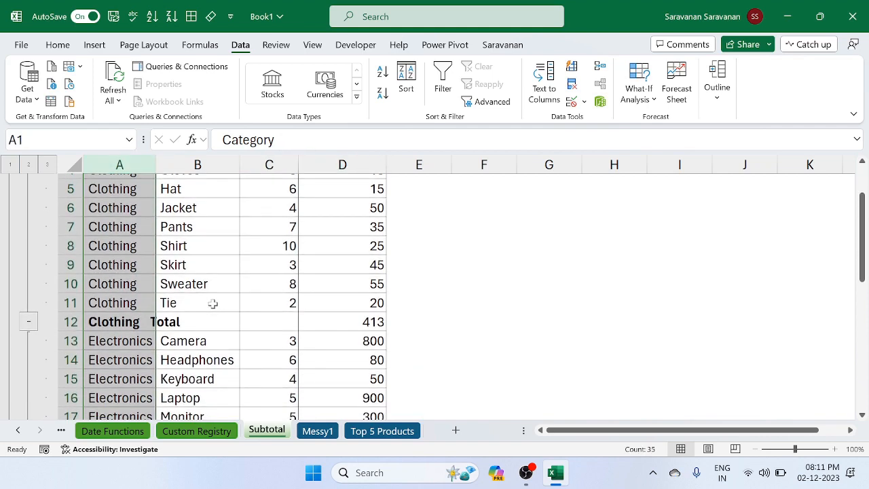
{"action": "scroll", "coordinate": [286, 321], "scroll_direction": "down", "scroll_amount": 1}
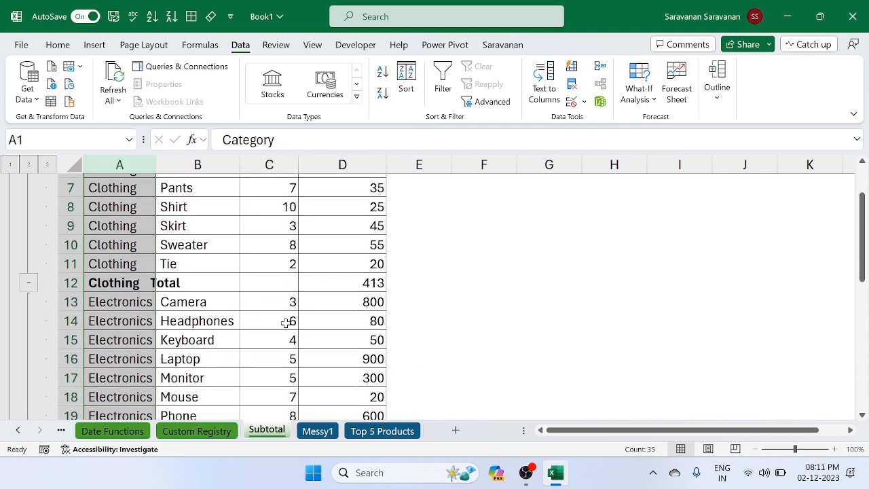
{"action": "left_click", "coordinate": [283, 288]}
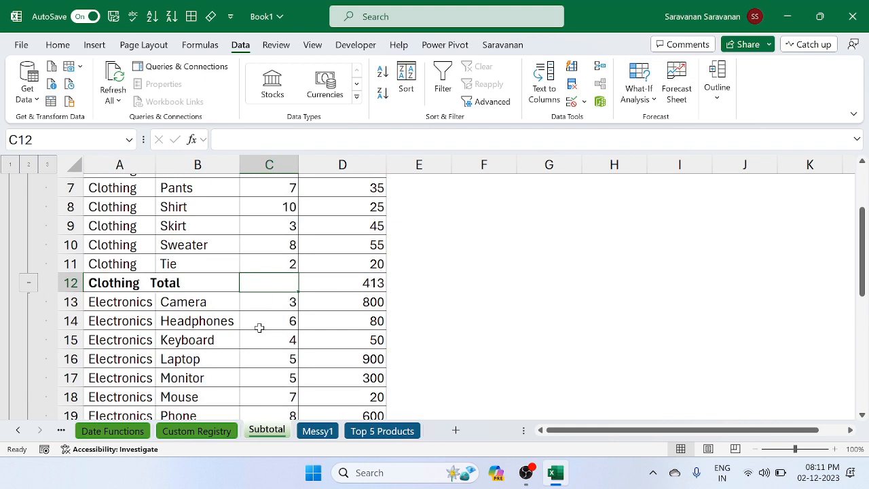
{"action": "key", "text": "Down"}
{"action": "key", "text": "ctrl+Down"}
{"action": "scroll", "coordinate": [259, 328], "scroll_direction": "down", "scroll_amount": 2}
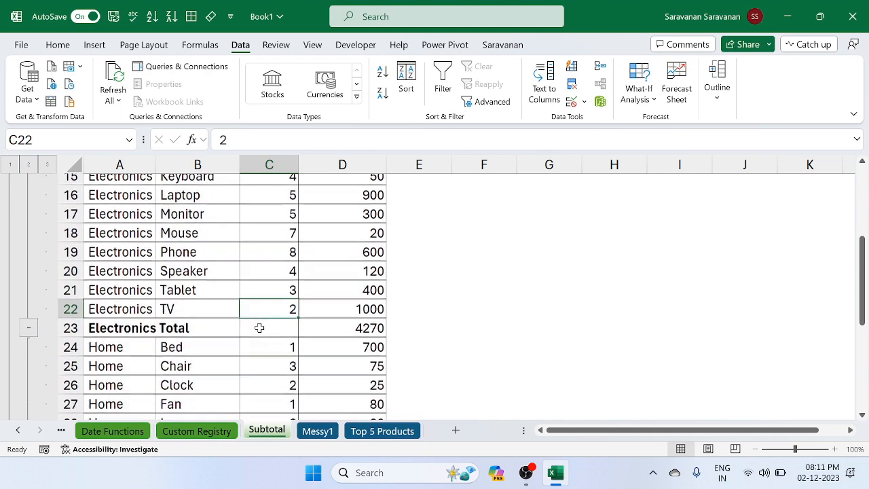
{"action": "scroll", "coordinate": [259, 328], "scroll_direction": "down", "scroll_amount": 1}
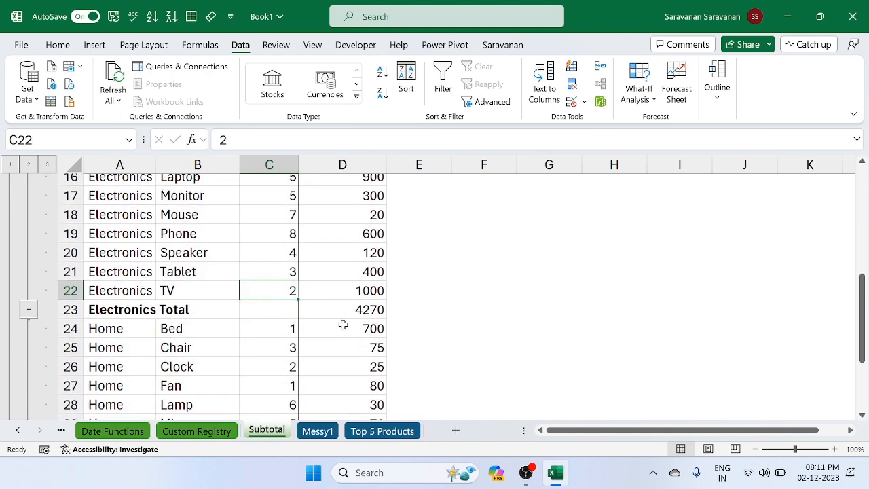
{"action": "scroll", "coordinate": [269, 319], "scroll_direction": "up", "scroll_amount": 5}
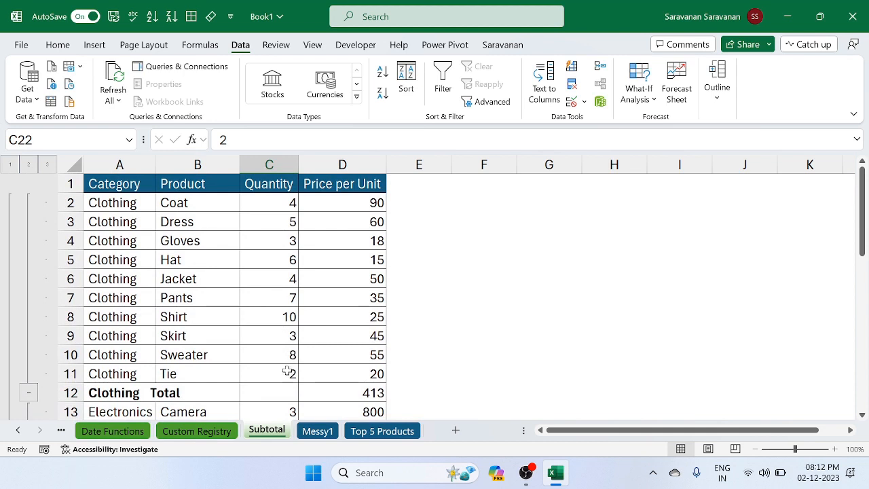
- Inspect the Clothing total's SUBTOTAL formula, view outline levels 1 and 2, and show all detail at level 3
{"action": "left_click", "coordinate": [352, 386]}
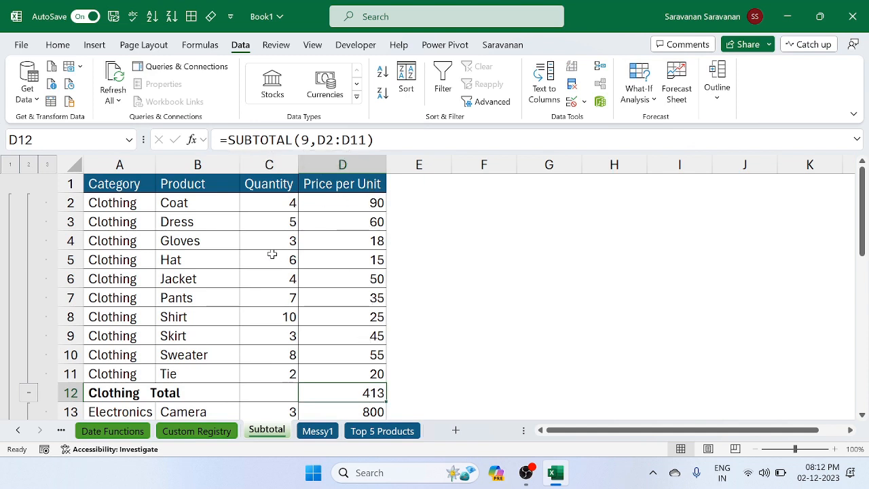
{"action": "left_click", "coordinate": [15, 164]}
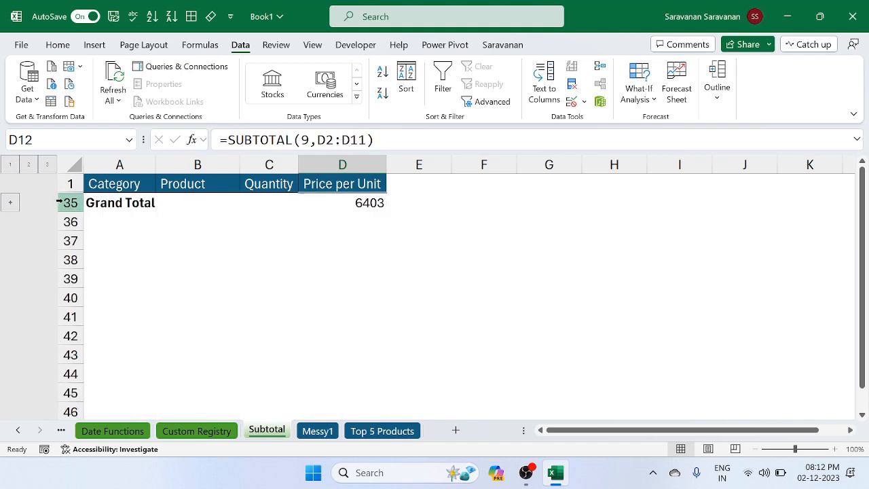
{"action": "left_click", "coordinate": [54, 199]}
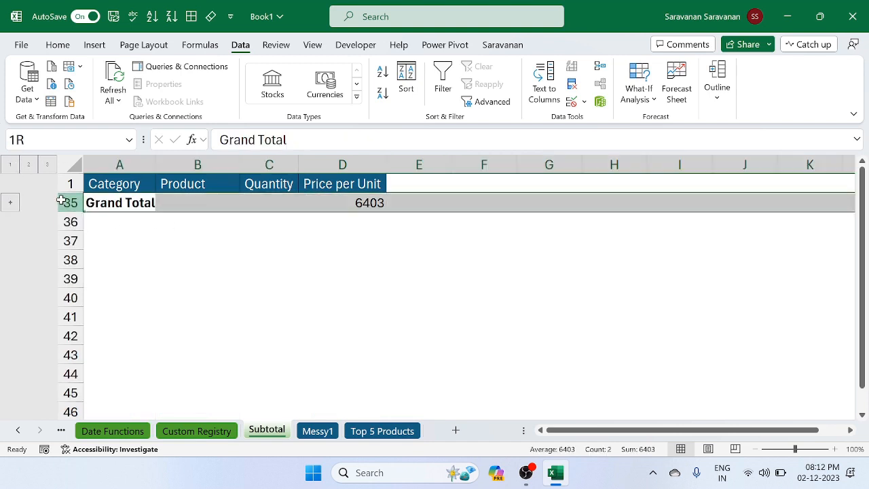
{"action": "left_click", "coordinate": [29, 164]}
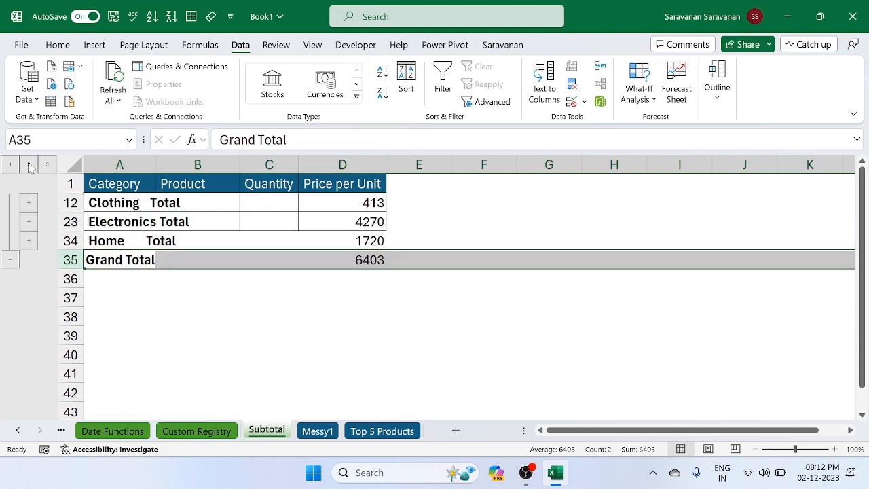
{"action": "left_click", "coordinate": [69, 202]}
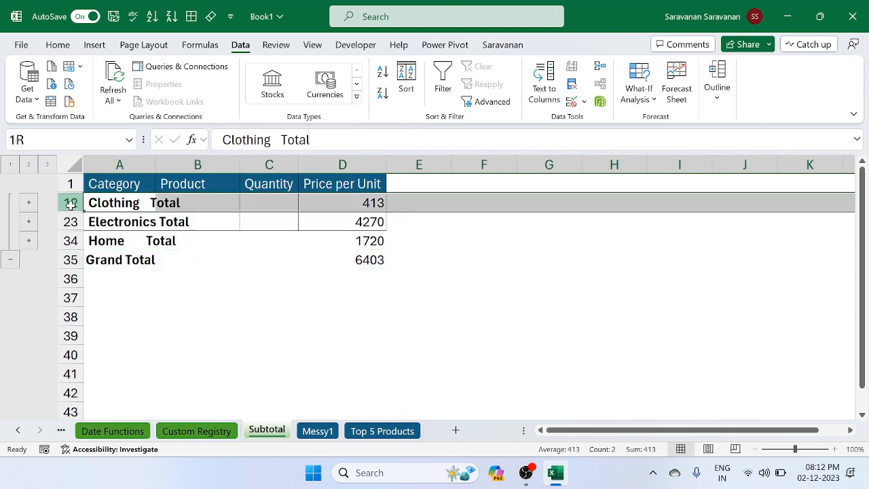
{"action": "left_click", "coordinate": [47, 165]}
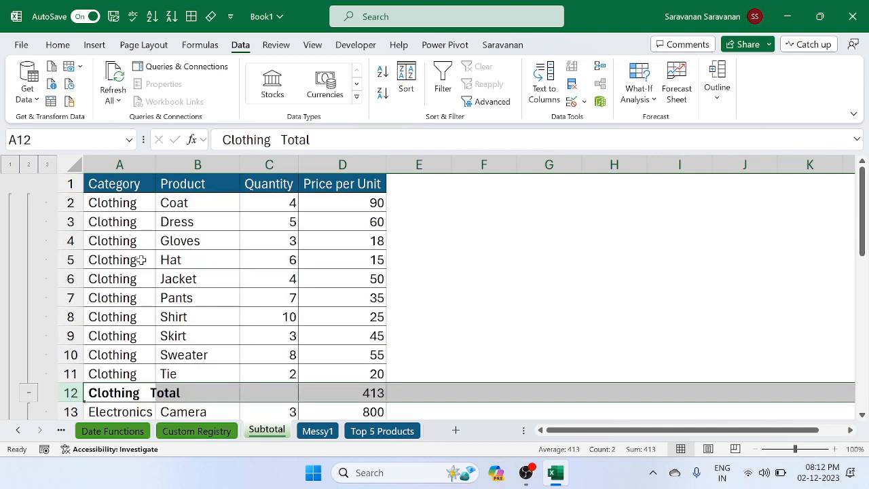
- Examine the detailed category groups, collapse to outline level 2, and expand and collapse the Clothing group
{"action": "scroll", "coordinate": [139, 260], "scroll_direction": "down", "scroll_amount": 1}
{"action": "scroll", "coordinate": [140, 260], "scroll_direction": "up", "scroll_amount": 1}
{"action": "scroll", "coordinate": [155, 410], "scroll_direction": "down", "scroll_amount": 3}
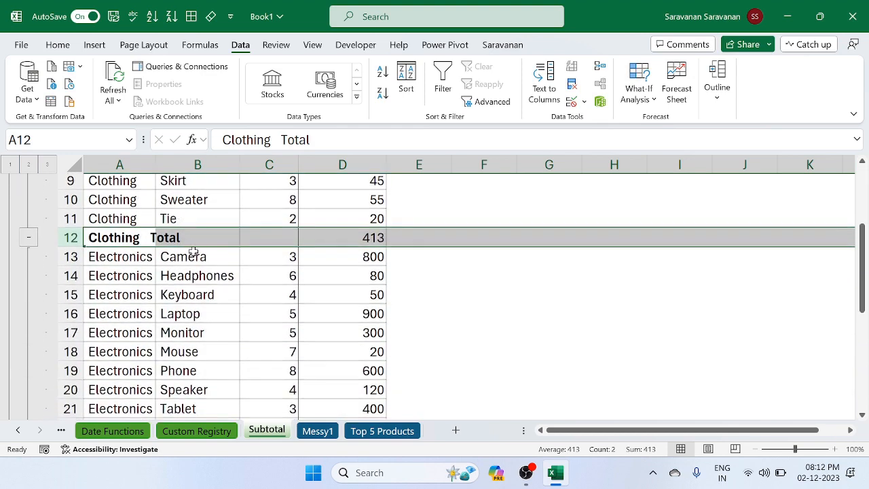
{"action": "scroll", "coordinate": [190, 299], "scroll_direction": "down", "scroll_amount": 3}
{"action": "scroll", "coordinate": [190, 299], "scroll_direction": "up", "scroll_amount": 6}
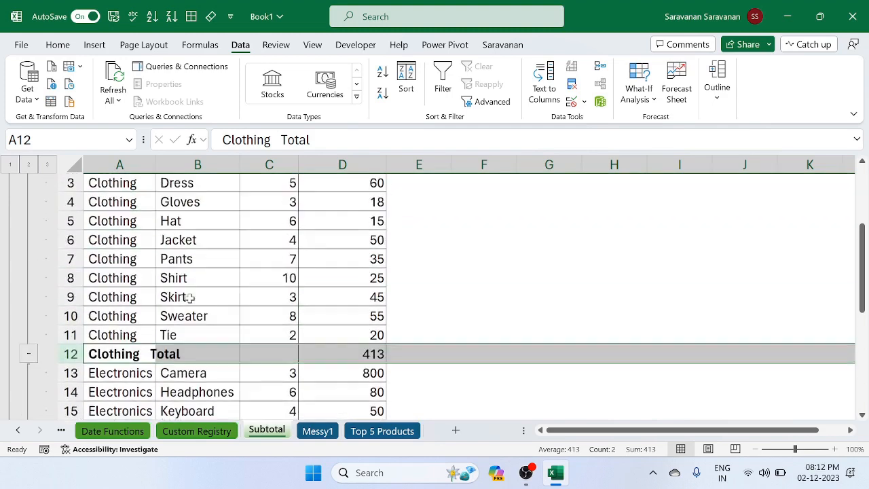
{"action": "left_click", "coordinate": [28, 165]}
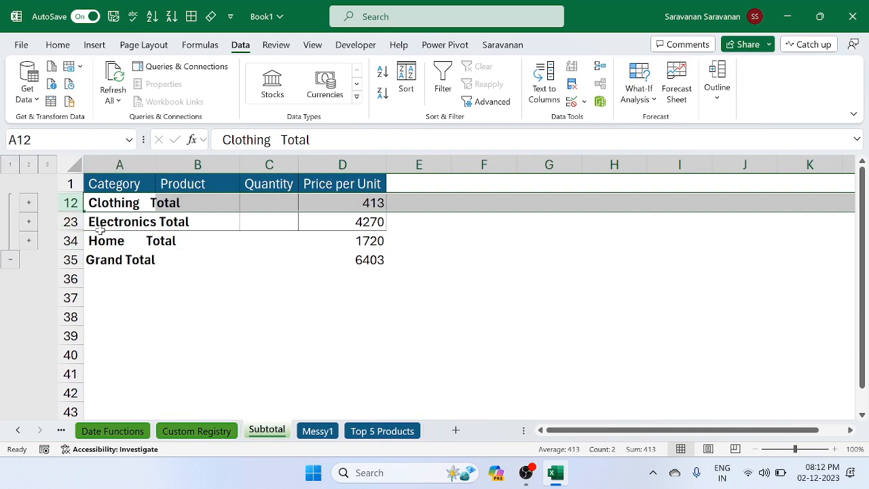
{"action": "left_click", "coordinate": [29, 202]}
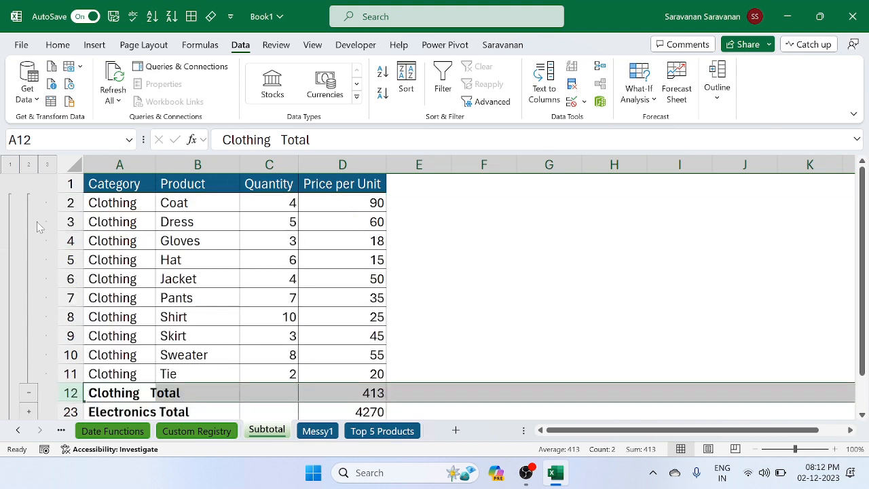
{"action": "left_click", "coordinate": [29, 397]}
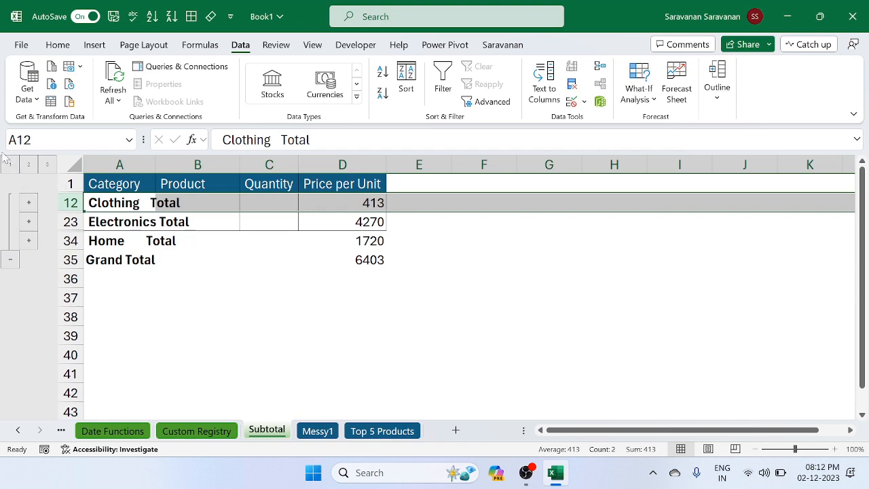
- Fill the range from the Clothing total row through the Home total row, columns A to D, with standard orange
{"action": "left_click", "coordinate": [201, 216]}
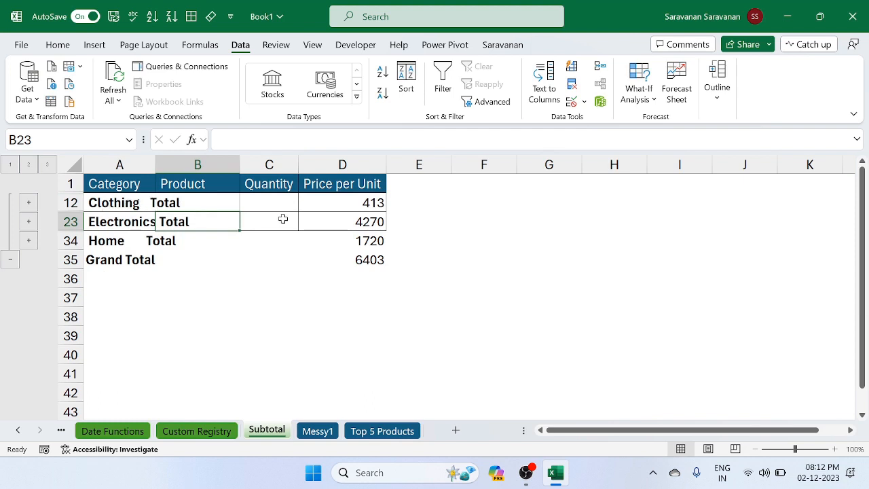
{"action": "left_click", "coordinate": [130, 202]}
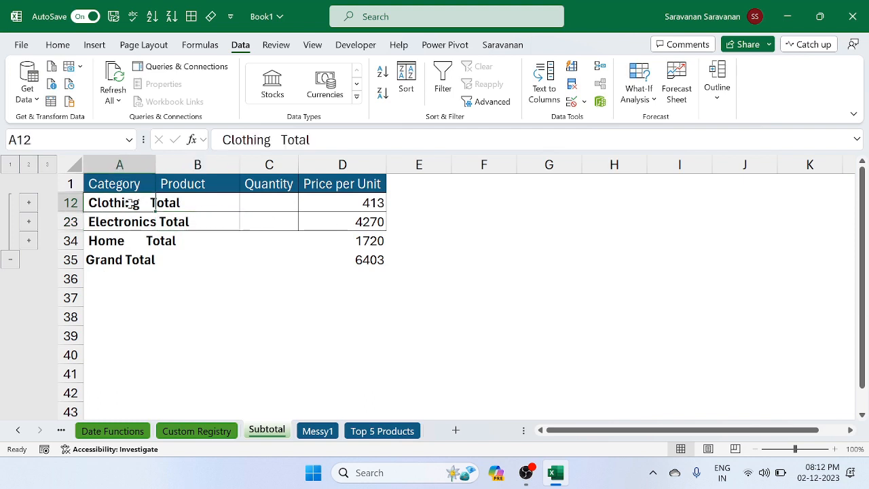
{"action": "left_click", "coordinate": [379, 239], "text": "shift"}
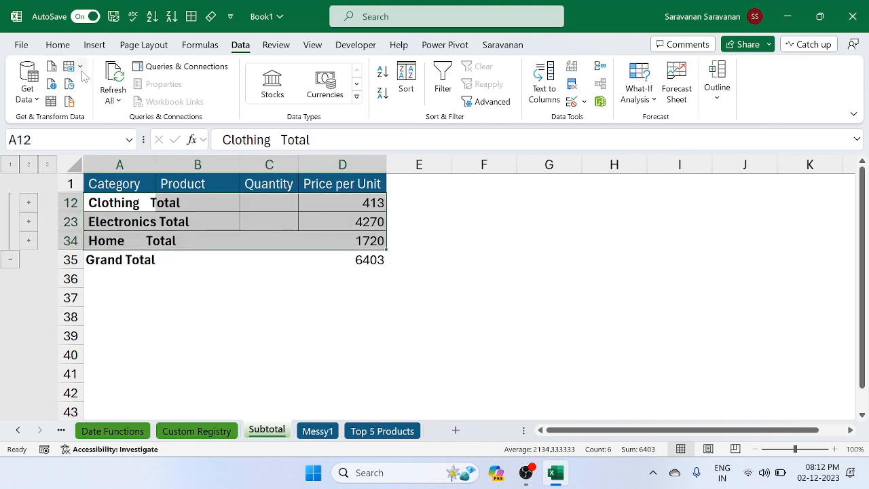
{"action": "left_click", "coordinate": [64, 47]}
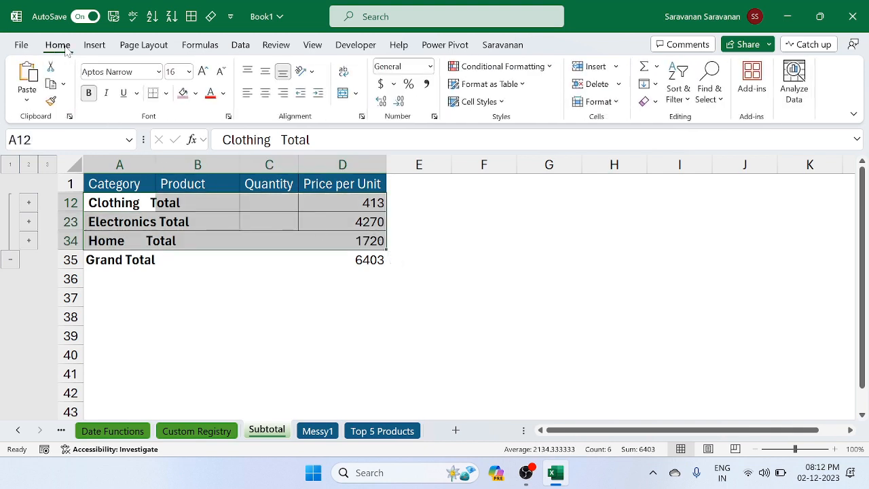
{"action": "left_click", "coordinate": [196, 93]}
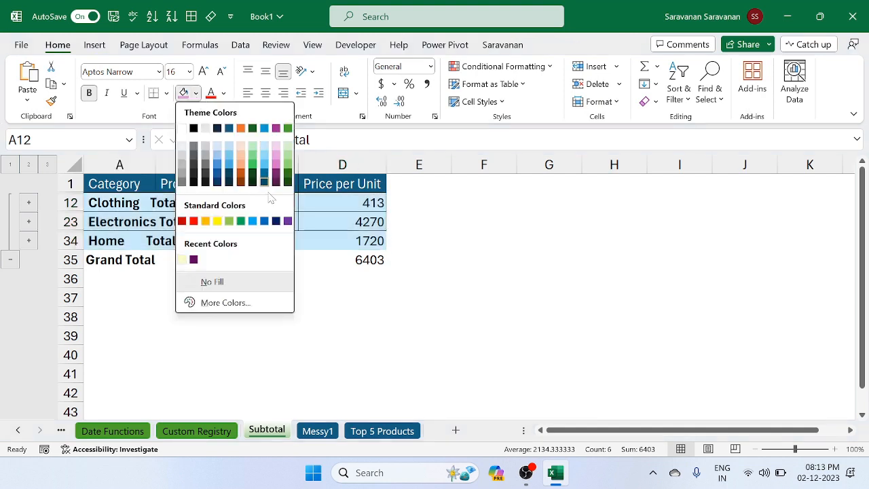
{"action": "left_click", "coordinate": [205, 221]}
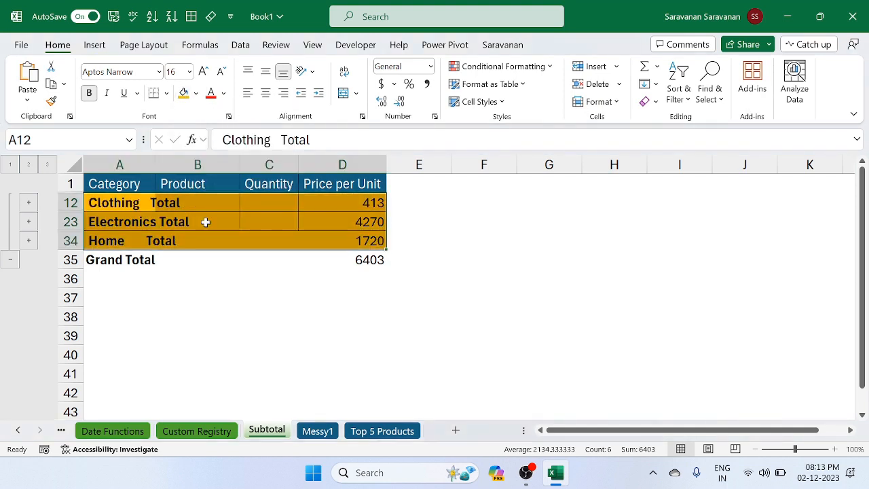
- Check the orange fill at outline levels 1, 2 and 3, including the detail rows between the category totals
{"action": "left_click", "coordinate": [10, 165]}
{"action": "left_click", "coordinate": [29, 165]}
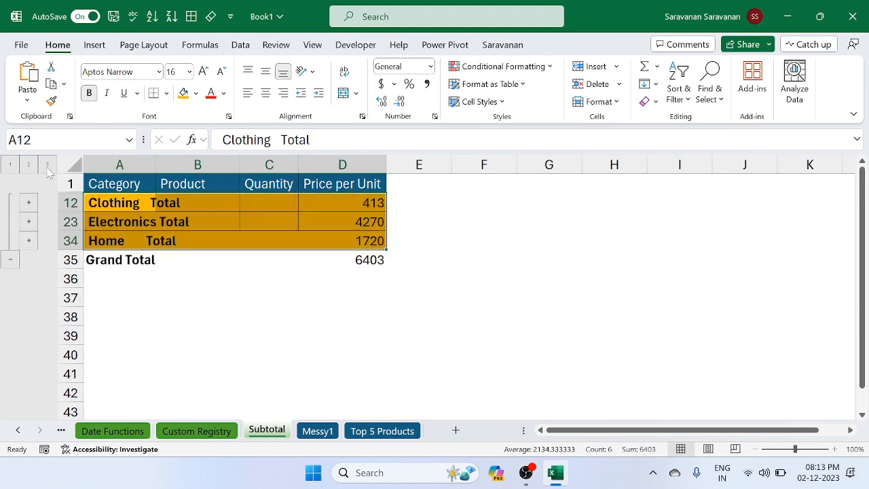
{"action": "left_click", "coordinate": [47, 165]}
{"action": "scroll", "coordinate": [214, 310], "scroll_direction": "down", "scroll_amount": 6}
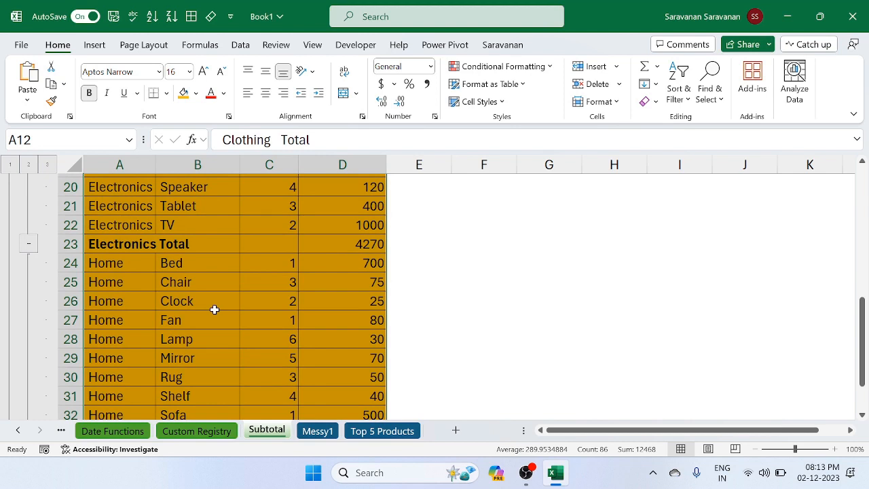
- Undo the orange fill and return to the category totals at outline level 2
{"action": "left_click", "coordinate": [468, 201]}
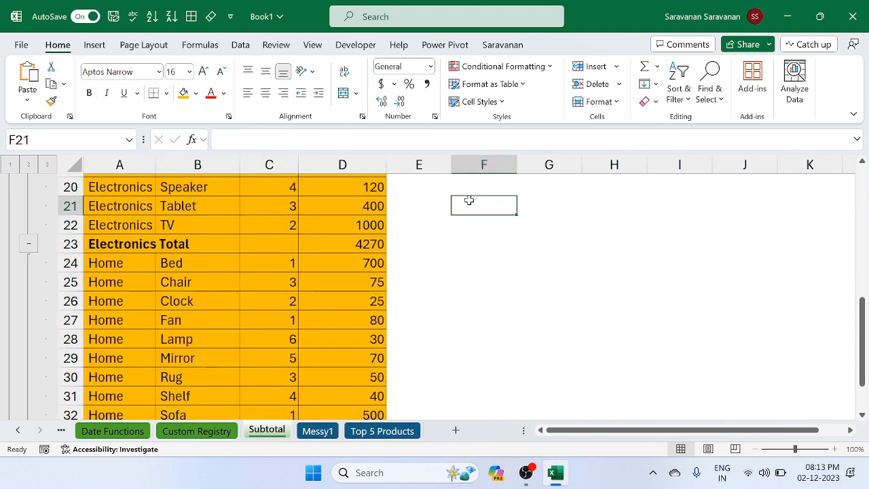
{"action": "key", "text": "ctrl+z"}
{"action": "key", "text": "ctrl+z"}
{"action": "key", "text": "ctrl+z"}
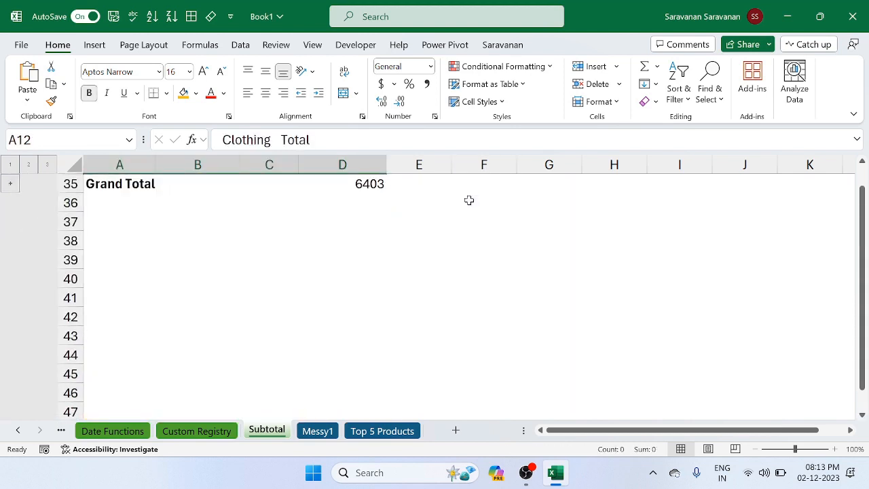
{"action": "scroll", "coordinate": [469, 200], "scroll_direction": "up", "scroll_amount": 1}
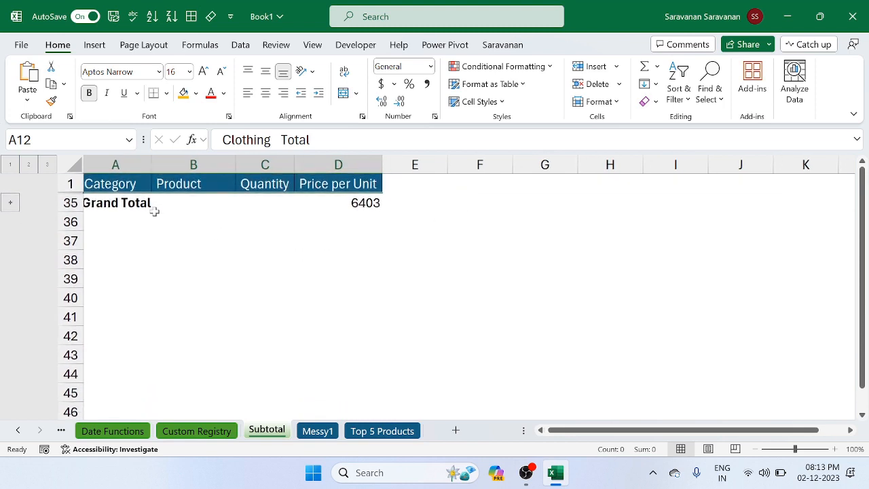
{"action": "left_click", "coordinate": [29, 165]}
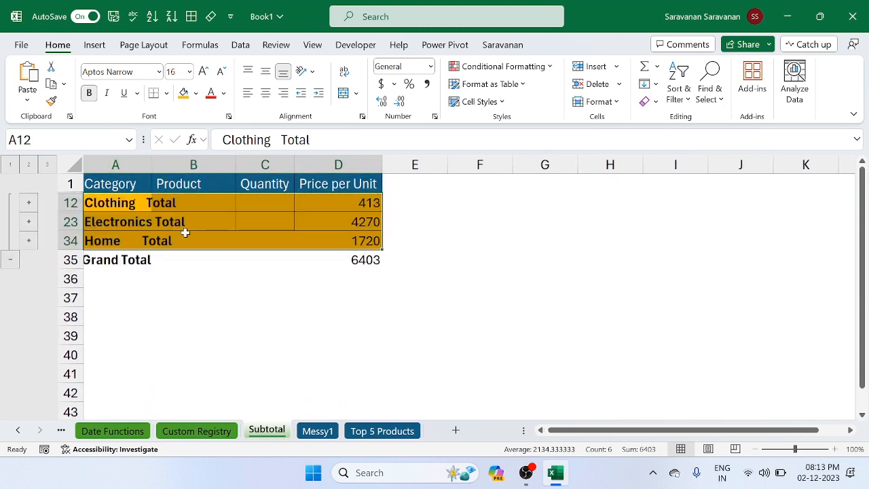
{"action": "key", "text": "ctrl+z"}
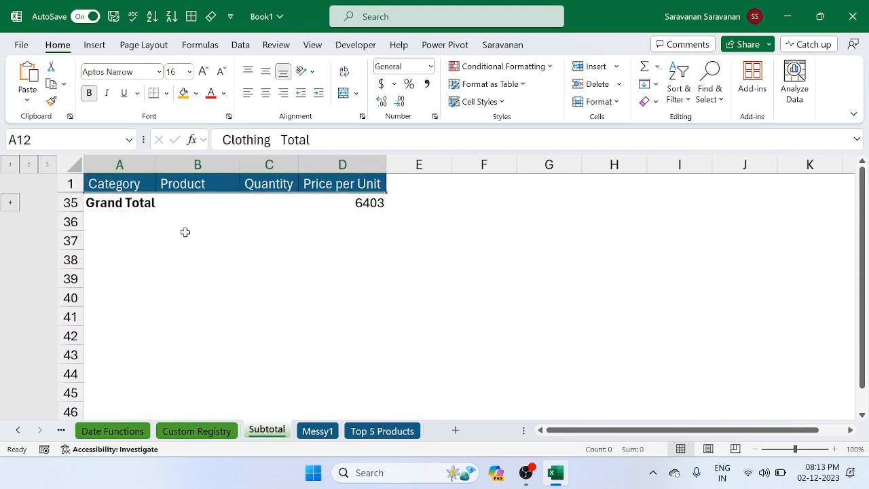
{"action": "key", "text": "ctrl+z"}
{"action": "key", "text": "ctrl+z"}
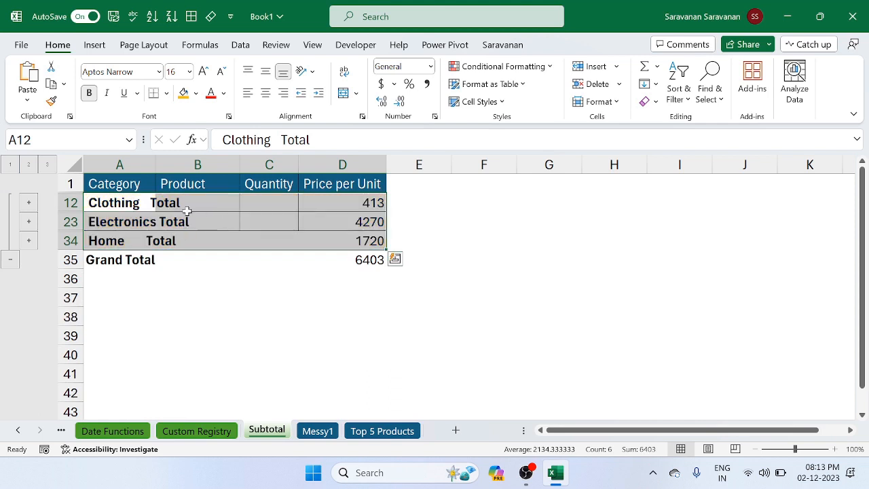
- Select only the visible cells of the Clothing, Electronics and Home total rows, columns A to D, and fill them with light blue
{"action": "left_click", "coordinate": [148, 204]}
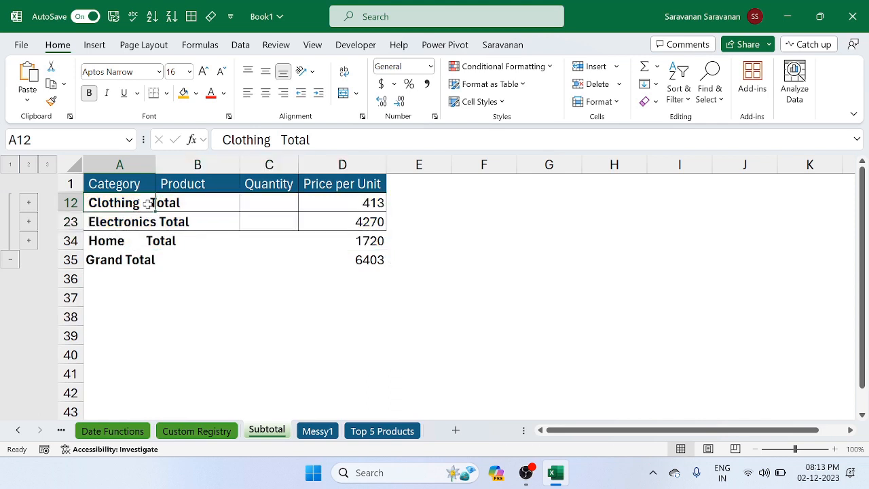
{"action": "left_click", "coordinate": [371, 246], "text": "shift"}
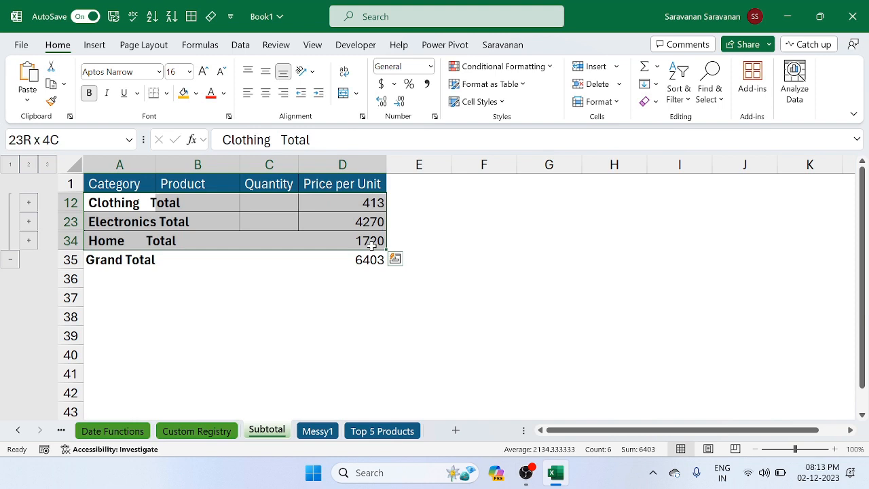
{"action": "left_click_drag", "start_coordinate": [371, 245], "coordinate": [372, 245]}
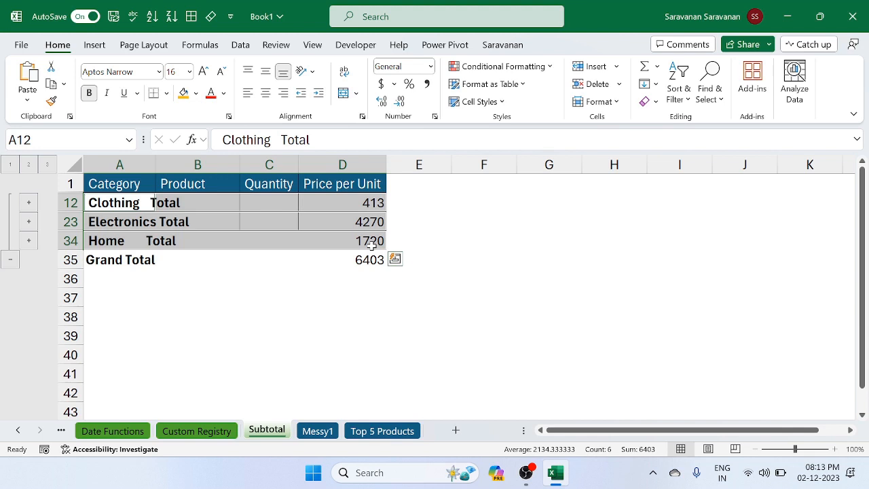
{"action": "left_click", "coordinate": [195, 93]}
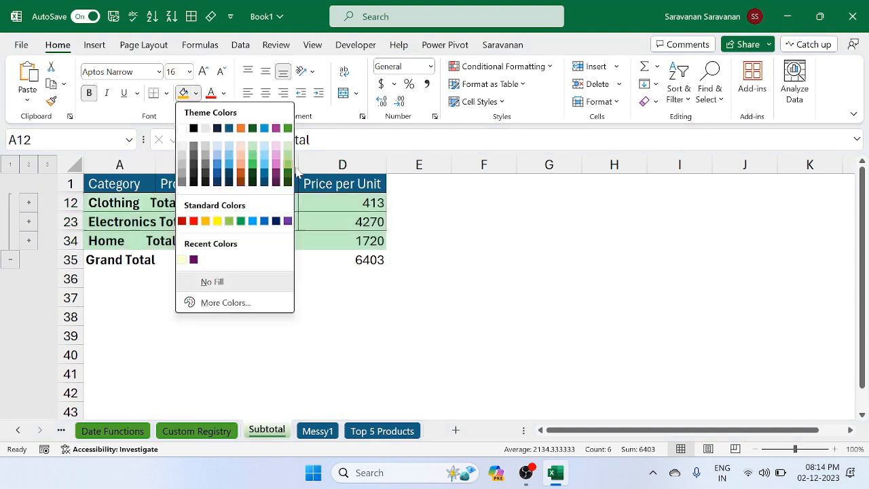
{"action": "left_click", "coordinate": [266, 152]}
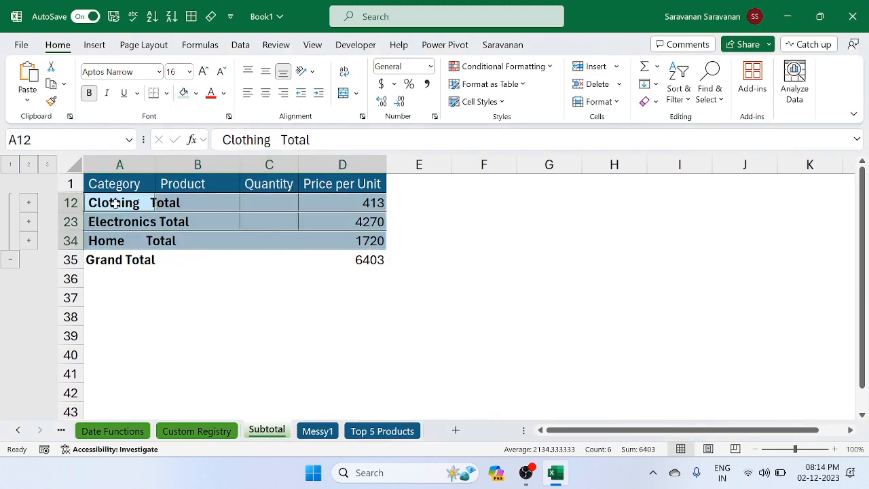
- Check the light blue fill in the full detail at level 3, view level 1, and leave the outline at level 2
{"action": "left_click", "coordinate": [47, 165]}
{"action": "scroll", "coordinate": [186, 280], "scroll_direction": "down", "scroll_amount": 9}
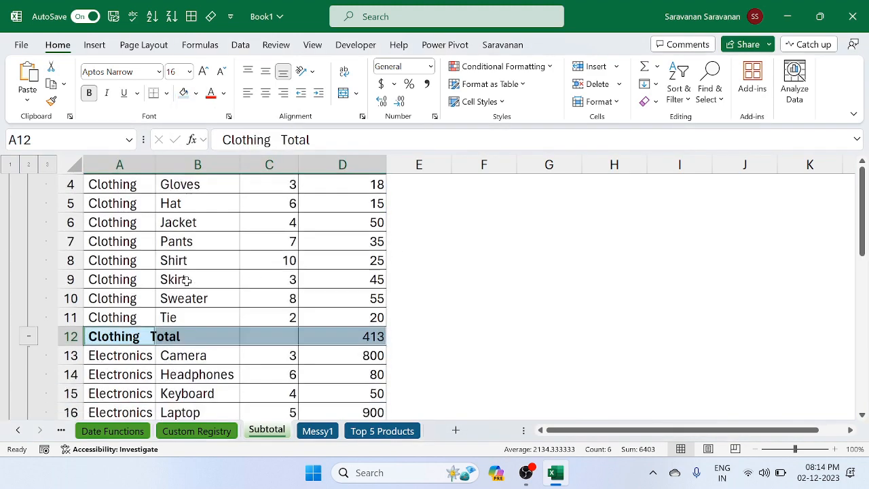
{"action": "scroll", "coordinate": [186, 281], "scroll_direction": "down", "scroll_amount": 1}
{"action": "scroll", "coordinate": [186, 281], "scroll_direction": "up", "scroll_amount": 10}
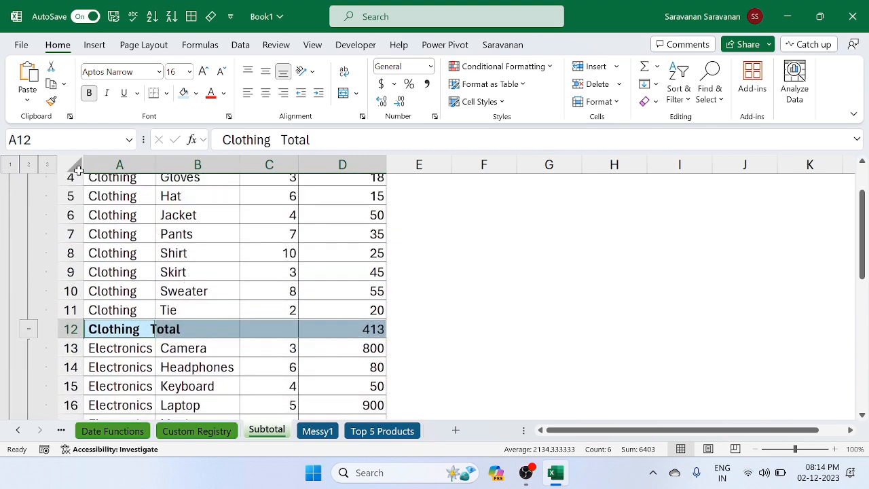
{"action": "left_click", "coordinate": [29, 166]}
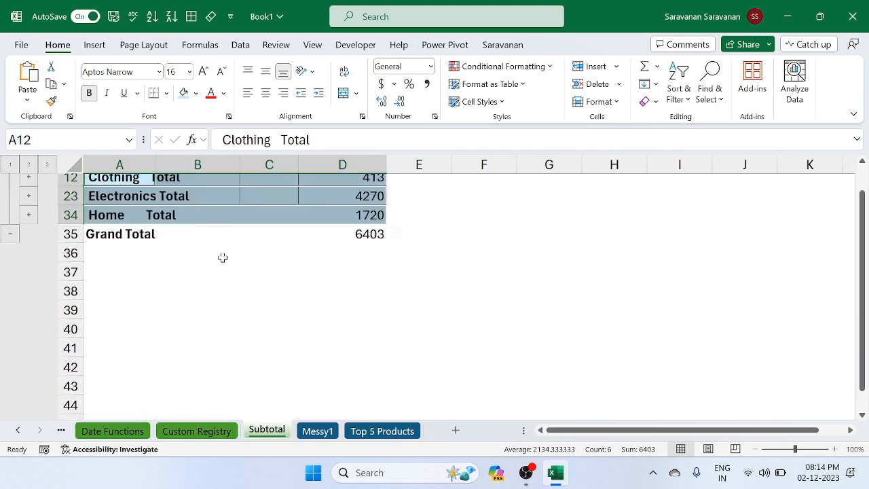
{"action": "scroll", "coordinate": [221, 256], "scroll_direction": "up", "scroll_amount": 1}
{"action": "left_click", "coordinate": [10, 165]}
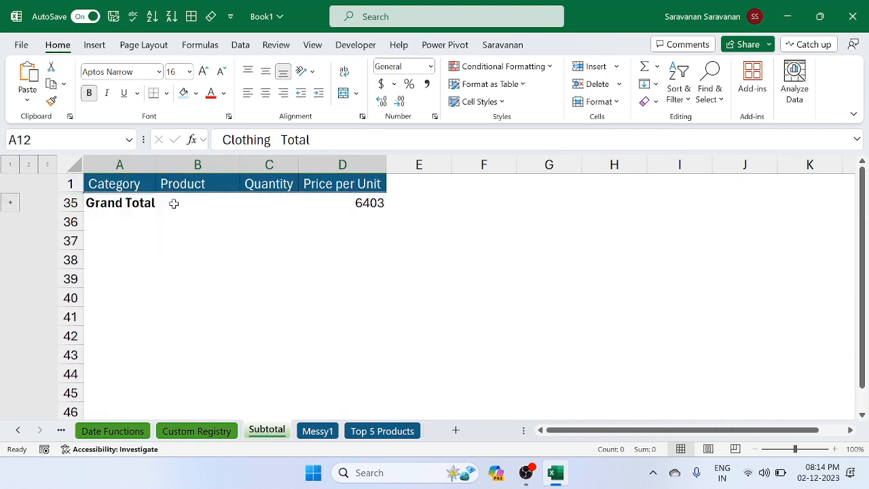
{"action": "left_click", "coordinate": [26, 166]}
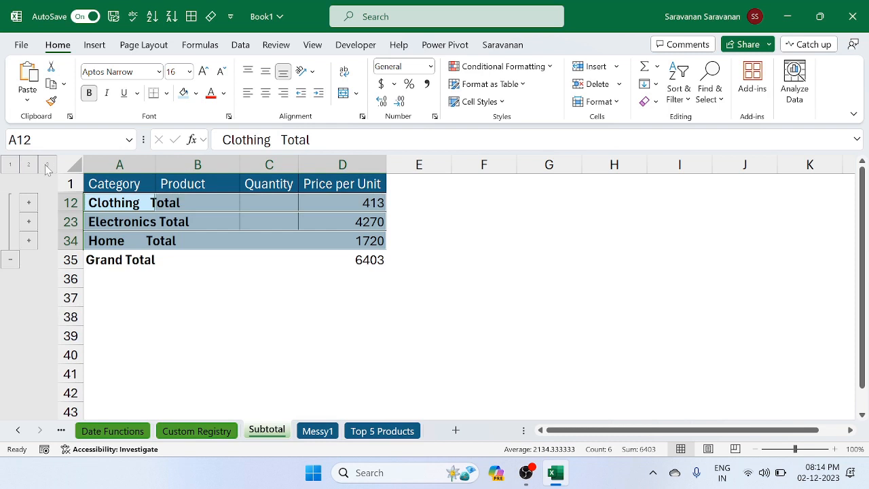
- Expand the subtotal outline to full detail at level 3 and create a new blank workbook
{"action": "left_click", "coordinate": [48, 165]}
{"action": "left_click", "coordinate": [223, 234]}
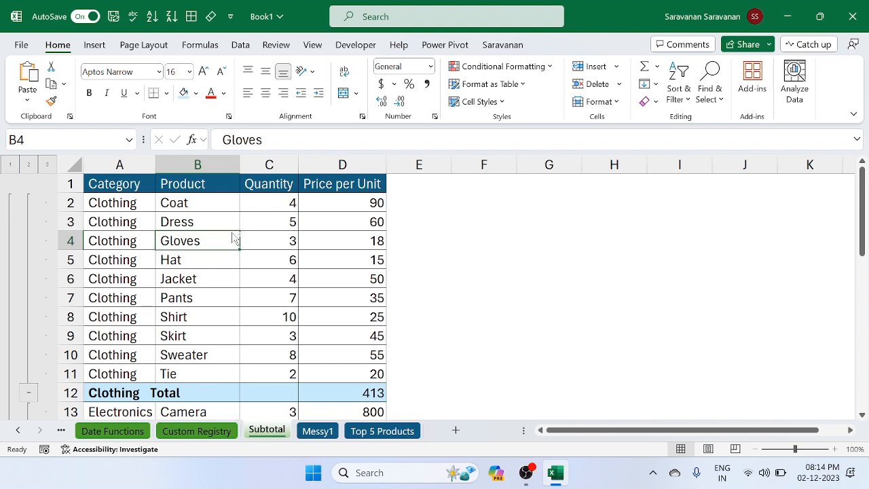
{"action": "key", "text": "ctrl+n"}
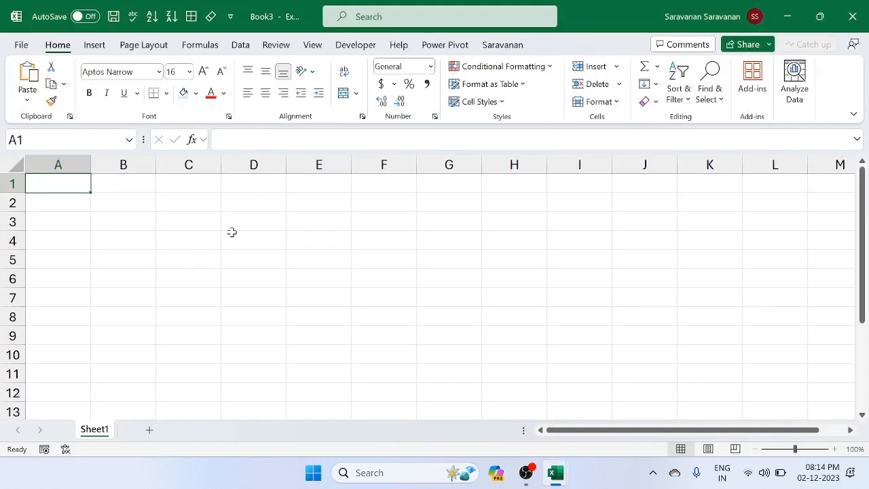
- Enter the header Product in A1 and ProductA in A2, and fill ProductA down to A10
{"action": "type", "text": "Product"}
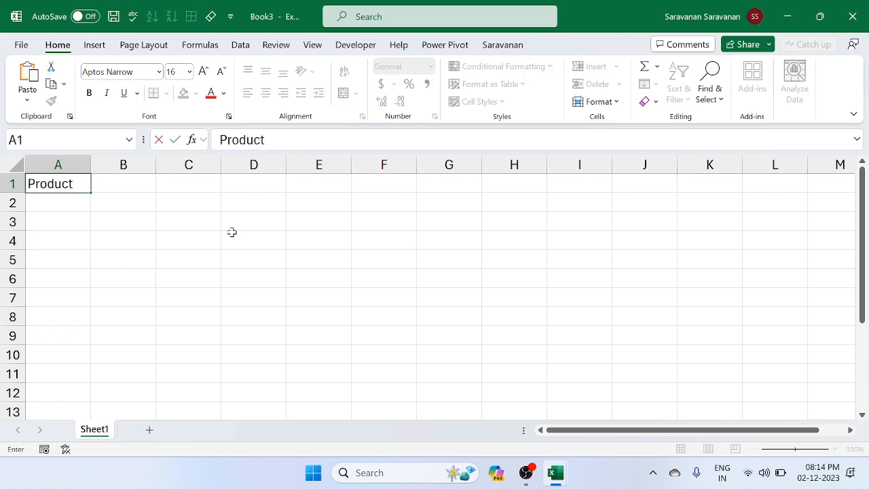
{"action": "key", "text": "Return"}
{"action": "type", "text": "Product"}
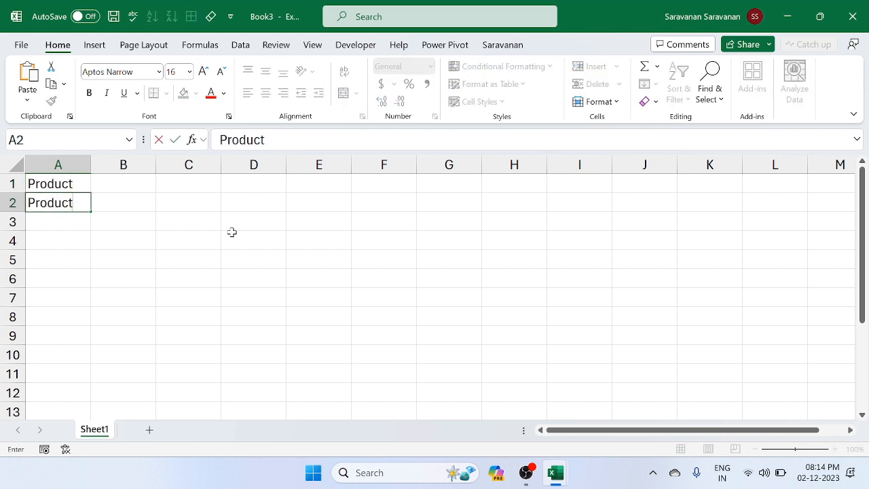
{"action": "type", "text": "A"}
{"action": "key", "text": "Return"}
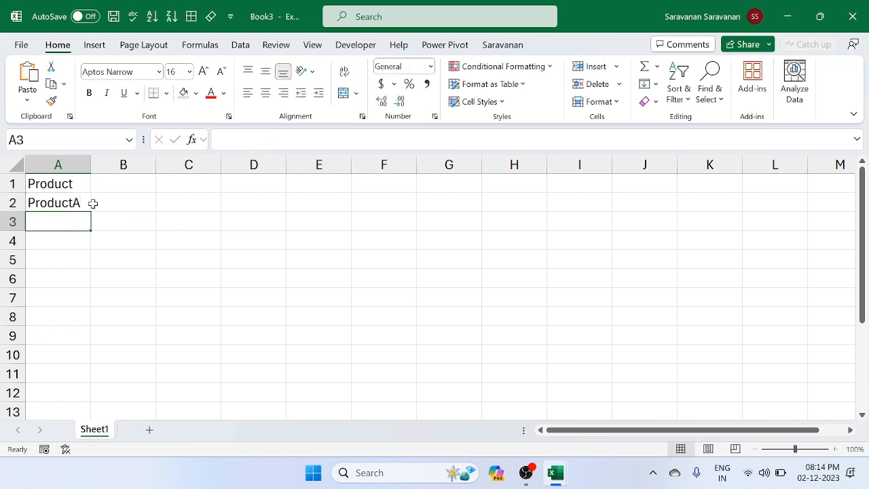
{"action": "left_click", "coordinate": [82, 202]}
{"action": "left_click_drag", "start_coordinate": [90, 210], "coordinate": [82, 354]}
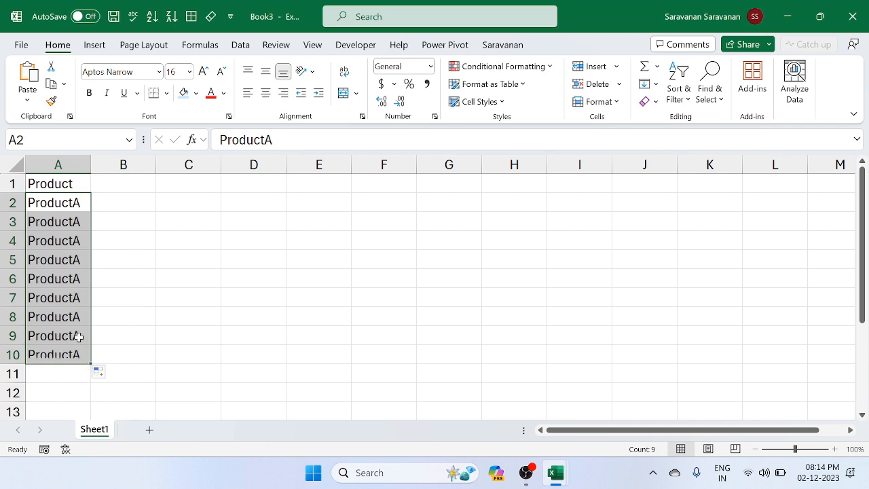
- Change A2 to "Product A" and A3 to "Product B", with a space before each letter
{"action": "left_click", "coordinate": [73, 207]}
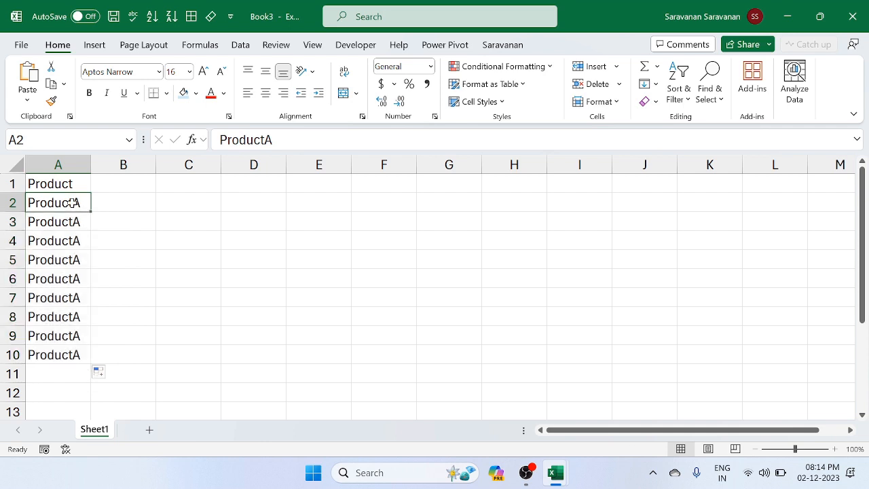
{"action": "left_click", "coordinate": [292, 139]}
{"action": "key", "text": "Left"}
{"action": "key", "text": "Return"}
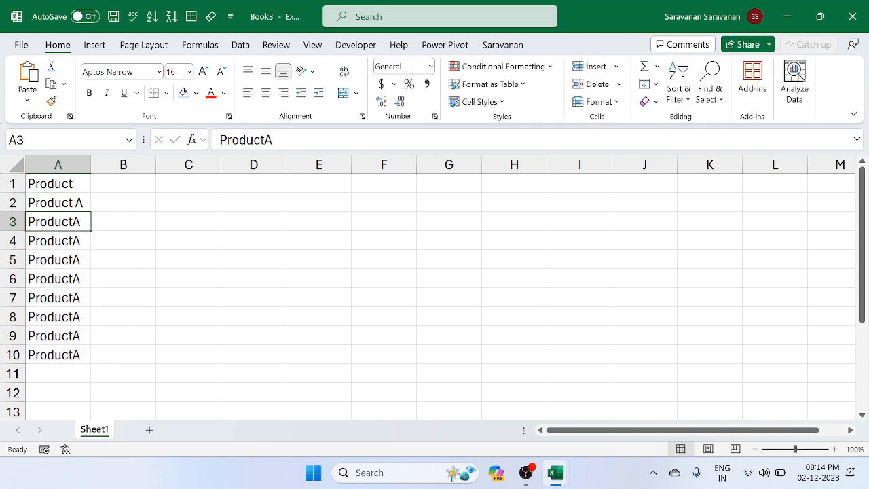
{"action": "left_click", "coordinate": [273, 139]}
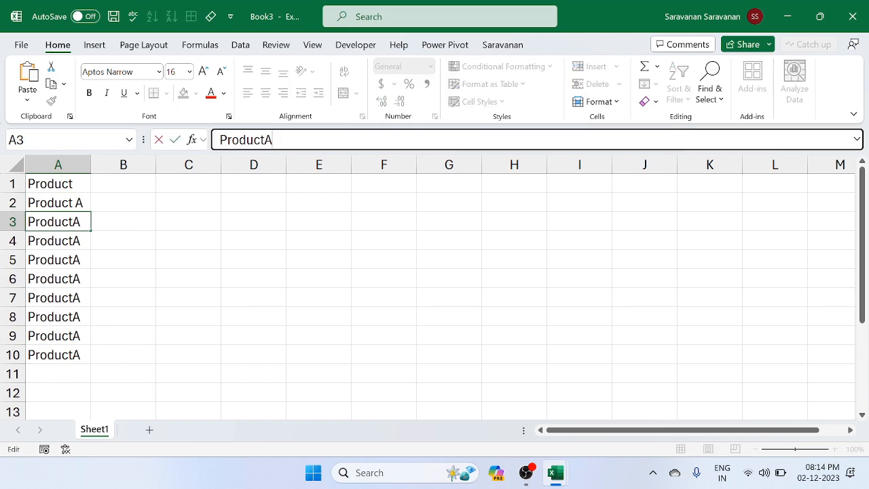
{"action": "key", "text": "Left"}
{"action": "type", "text": "B"}
{"action": "key", "text": "Return"}
- Fill the alternating Product A and Product B pattern from A2:A3 down to A10
{"action": "key", "text": "Up"}
{"action": "key", "text": "Up"}
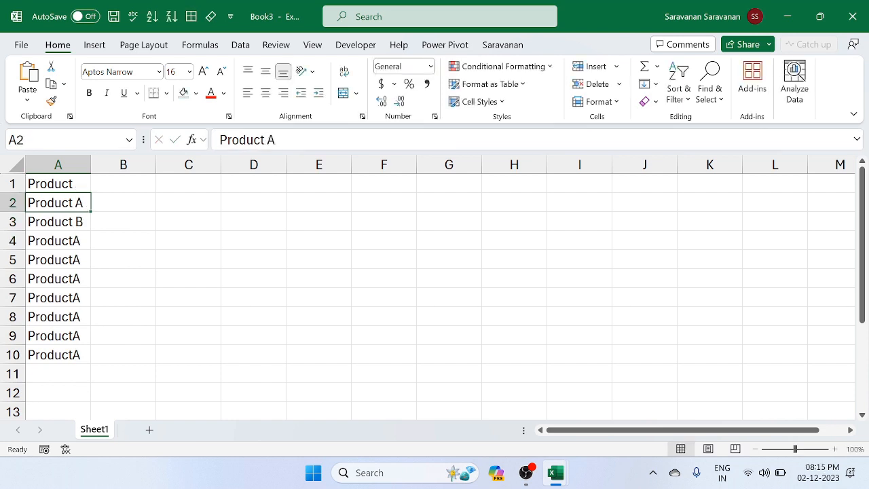
{"action": "key", "text": "shift+Down"}
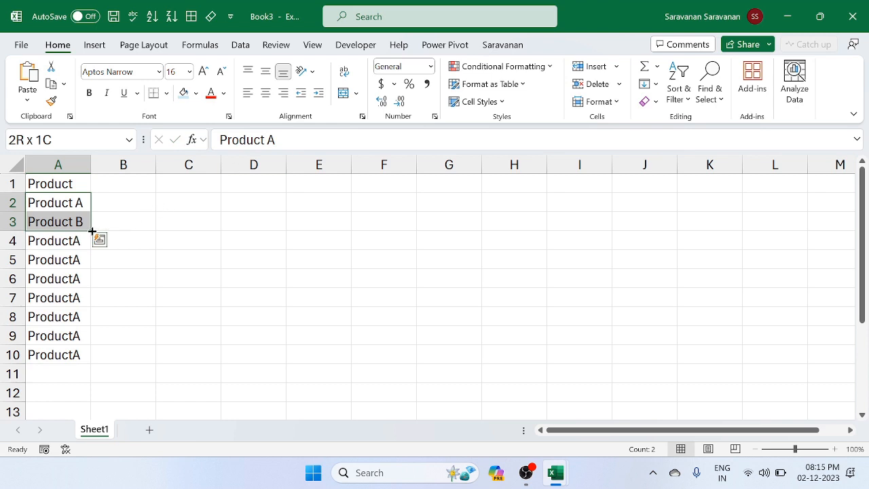
{"action": "left_click_drag", "start_coordinate": [93, 231], "coordinate": [91, 366]}
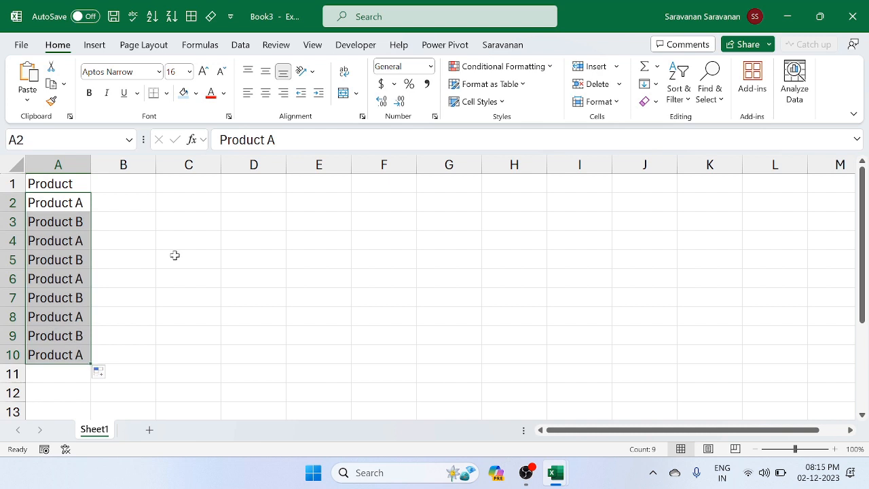
- Enter Jan in B1 and extend the month headers across row 1 through Dec in M1
{"action": "left_click", "coordinate": [131, 186]}
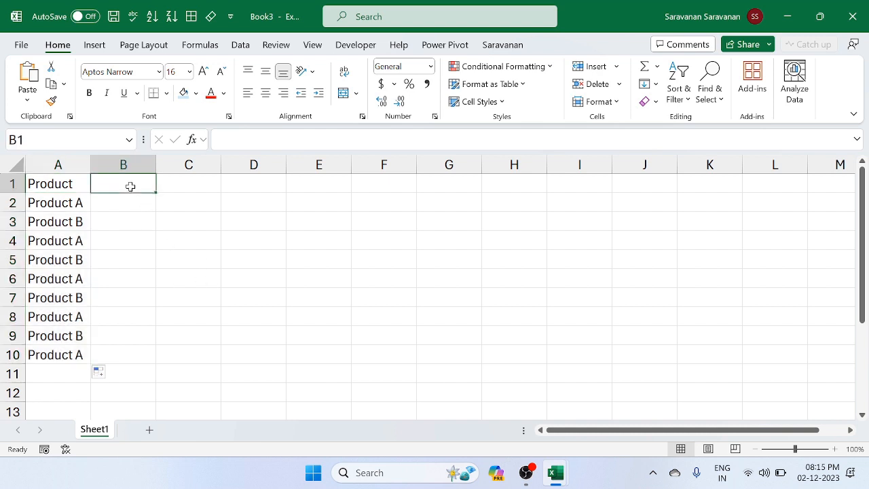
{"action": "type", "text": "Jan"}
{"action": "key", "text": "Tab"}
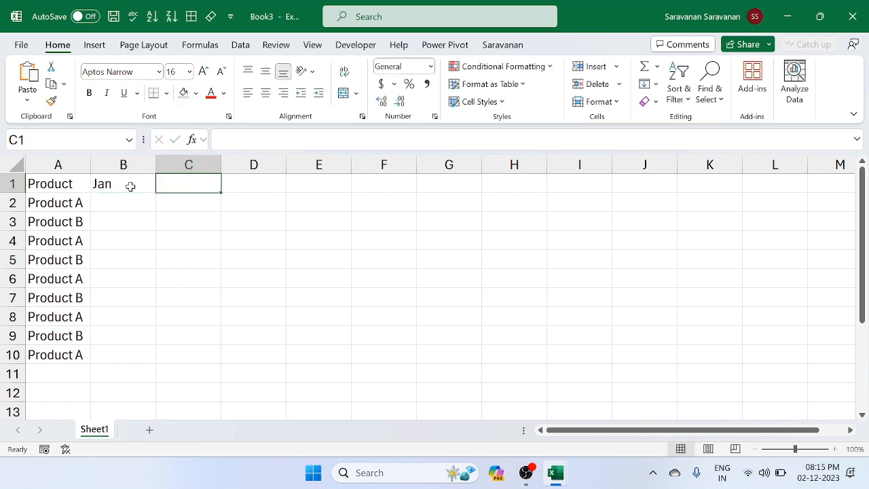
{"action": "type", "text": "Feb"}
{"action": "key", "text": "Escape"}
{"action": "left_click", "coordinate": [125, 185]}
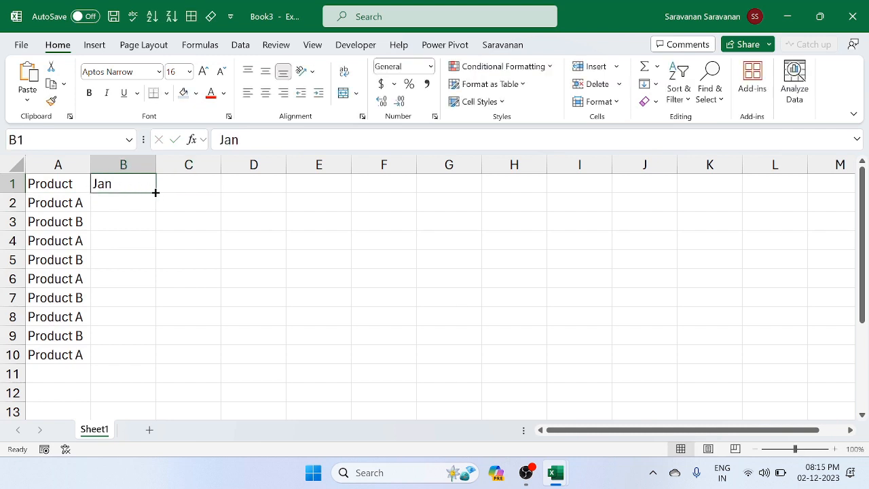
{"action": "left_click_drag", "start_coordinate": [159, 193], "coordinate": [849, 180]}
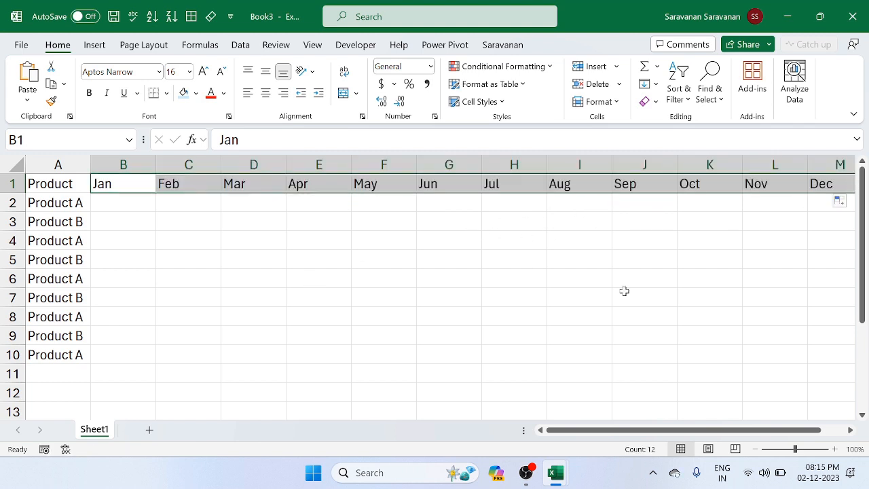
- Enter the formula =RANDBETWEEN(500,1000) in B2, under the Jan header
{"action": "left_click", "coordinate": [756, 449]}
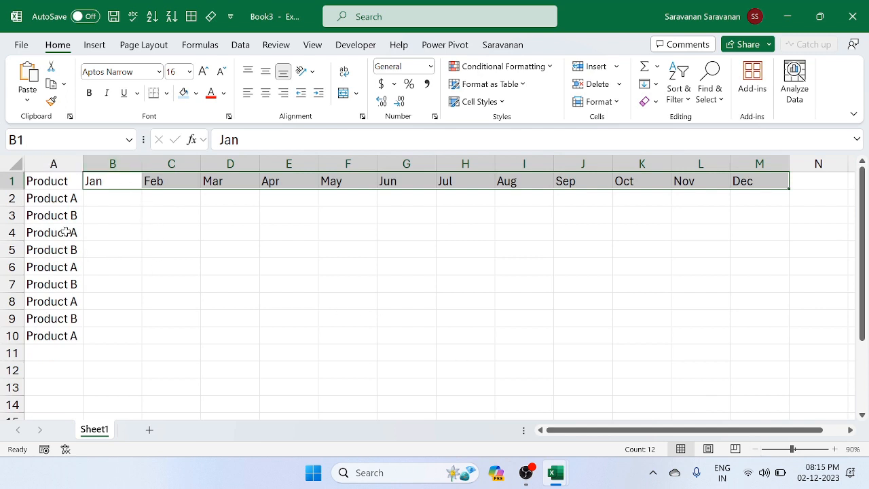
{"action": "left_click", "coordinate": [63, 175]}
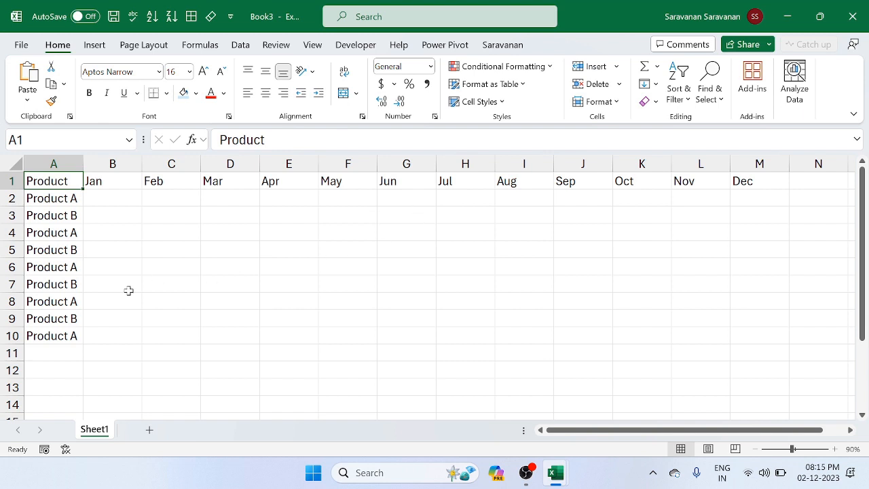
{"action": "left_click", "coordinate": [100, 201]}
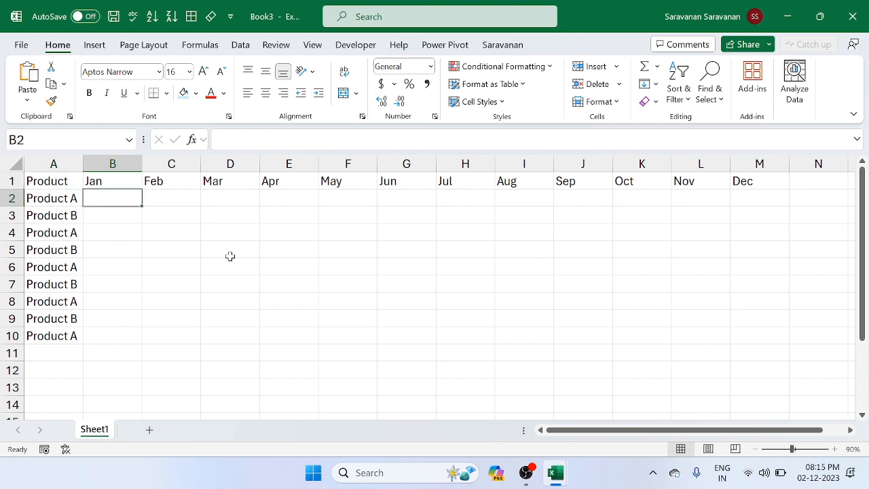
{"action": "type", "text": "=ran"}
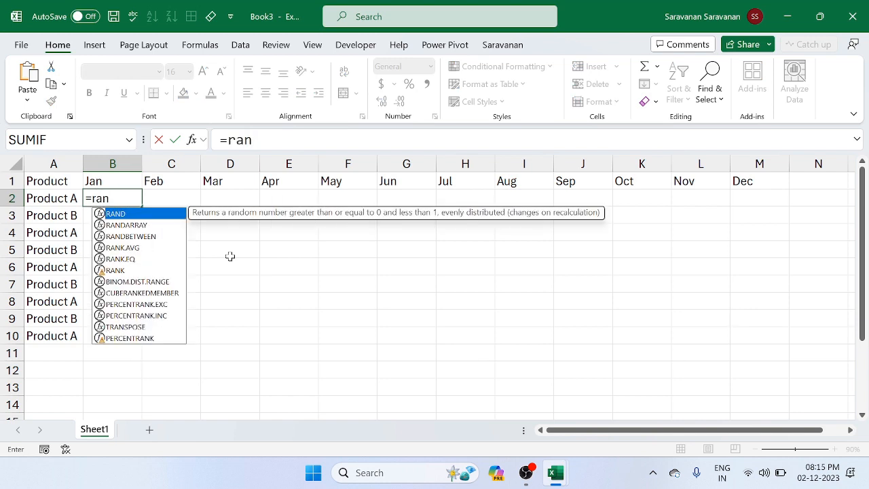
{"action": "type", "text": "d"}
{"action": "key", "text": "Down"}
{"action": "key", "text": "Down"}
{"action": "key", "text": "Tab"}
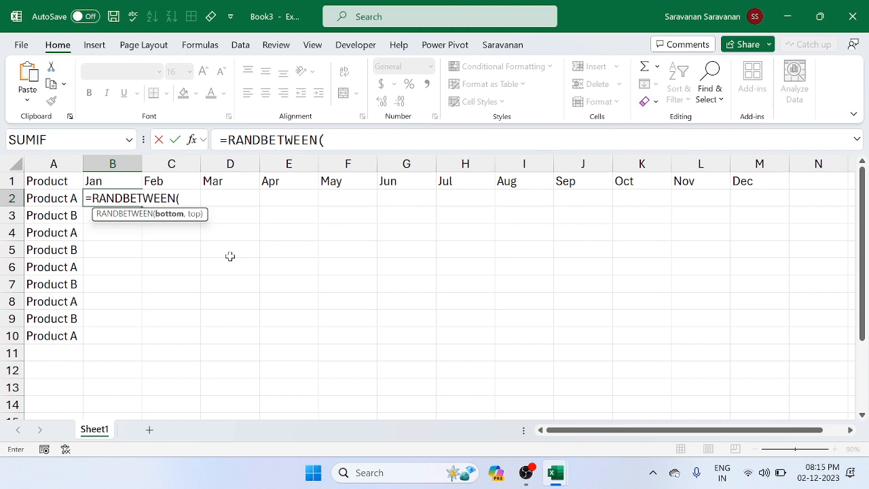
{"action": "type", "text": "500,1000"}
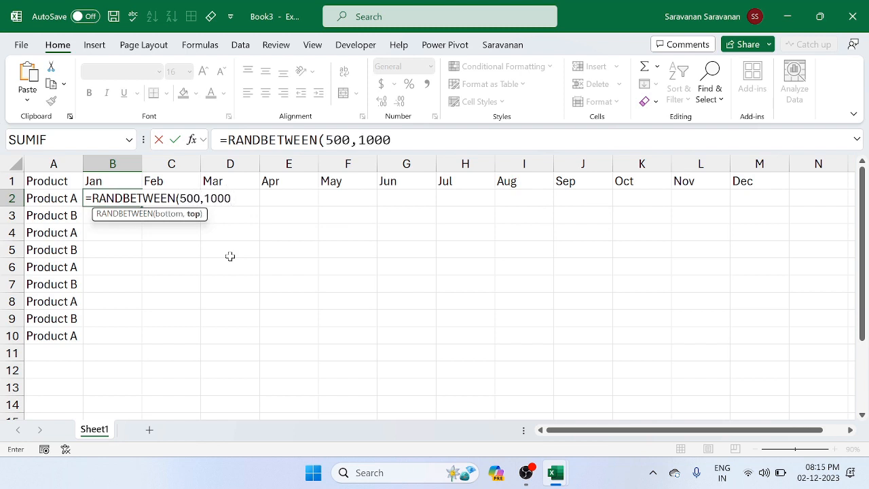
{"action": "key", "text": "Return"}
- Fill the random number formula from B2 right and down across the range B2:M10
{"action": "key", "text": "Up"}
{"action": "key", "text": "shift+Right"}
{"action": "key", "text": "shift+Right"}
{"action": "key", "text": "shift+Right"}
{"action": "key", "text": "shift+Right"}
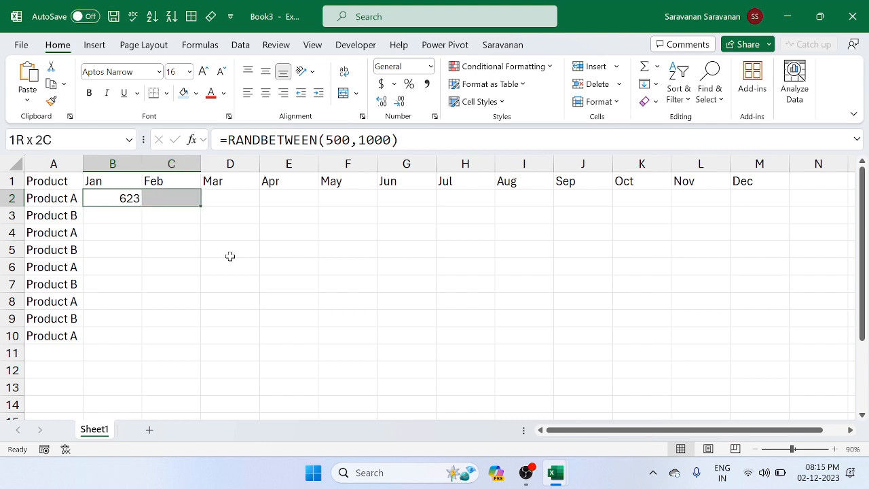
{"action": "key", "text": "shift+Right"}
{"action": "key", "text": "shift+Right"}
{"action": "key", "text": "shift+Right"}
{"action": "key", "text": "shift+Right"}
{"action": "key", "text": "shift+Right"}
{"action": "key", "text": "shift+Right"}
{"action": "key", "text": "shift+Right"}
{"action": "key", "text": "shift+Down"}
{"action": "key", "text": "shift+Down"}
{"action": "key", "text": "shift+Down"}
{"action": "key", "text": "shift+Down"}
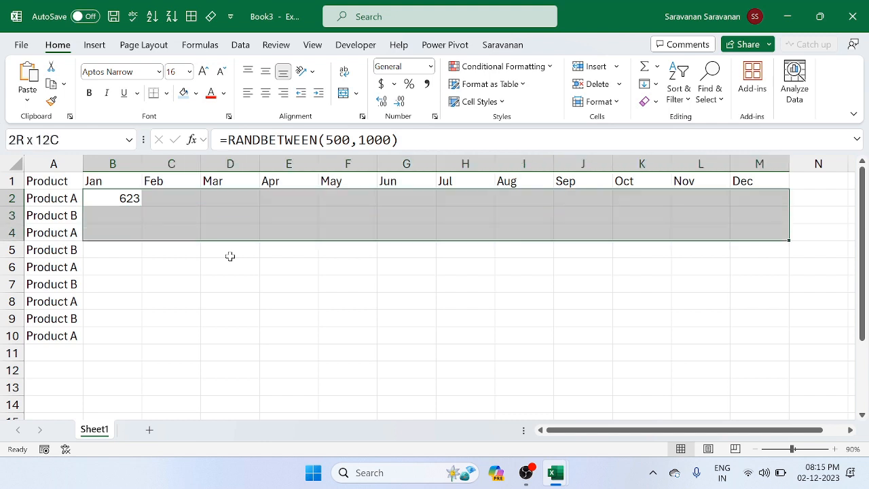
{"action": "key", "text": "shift+Down"}
{"action": "key", "text": "shift+Down"}
{"action": "key", "text": "shift+Down"}
{"action": "key", "text": "shift+Down"}
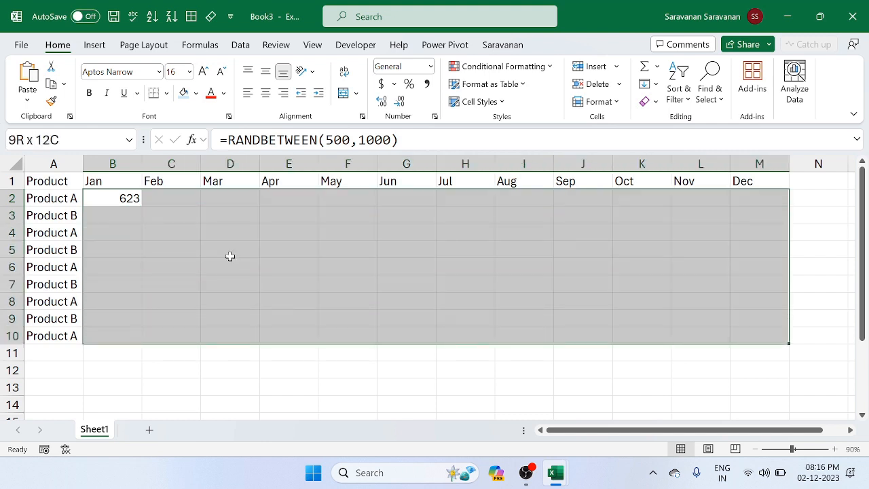
{"action": "key", "text": "ctrl+r"}
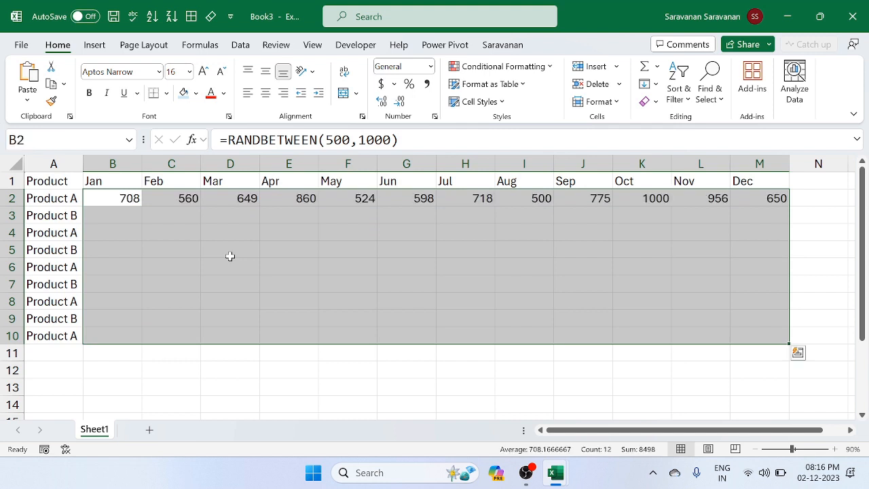
{"action": "key", "text": "ctrl+d"}
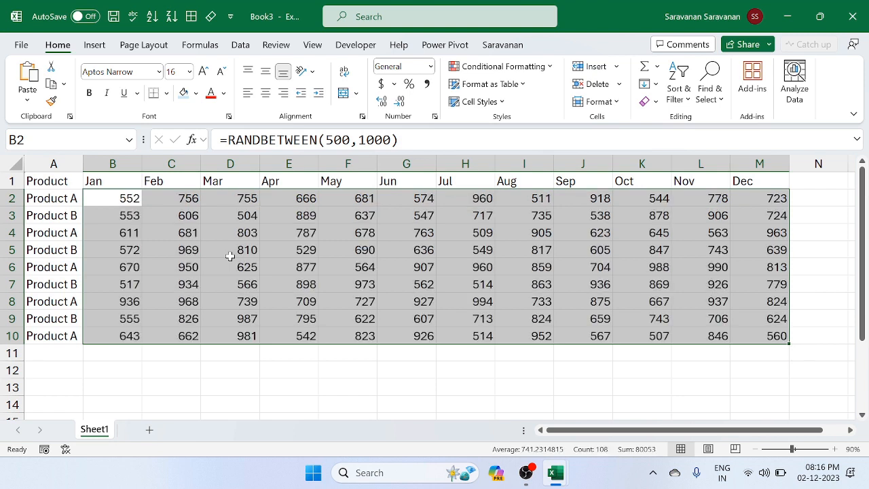
- Replace the random number formulas in B2:M10 with their static values
{"action": "key", "text": "ctrl+c"}
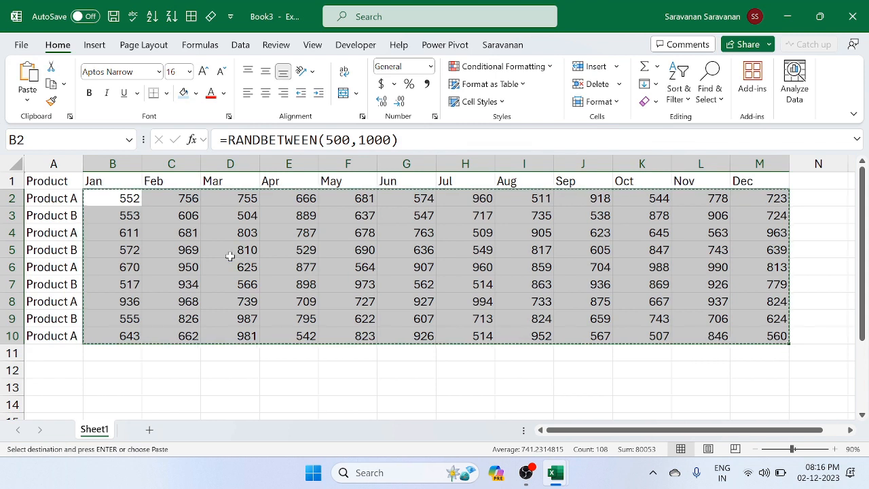
{"action": "left_click", "coordinate": [27, 101]}
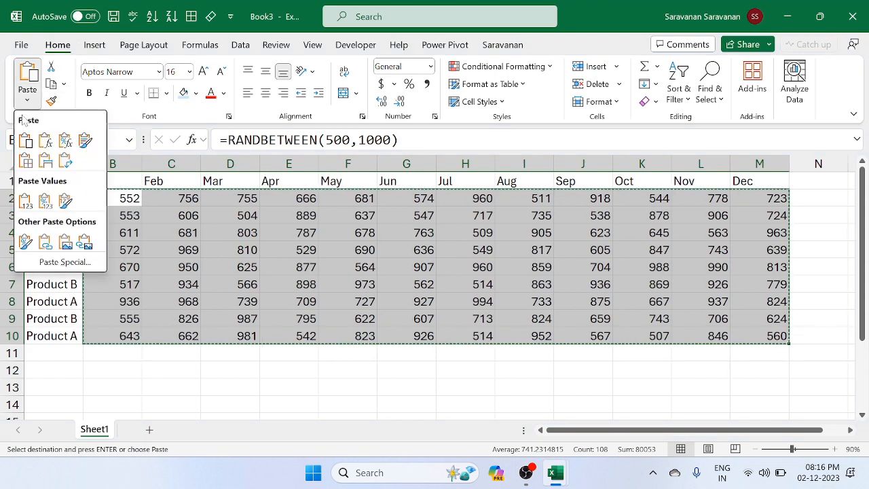
{"action": "left_click", "coordinate": [26, 202]}
{"action": "left_click", "coordinate": [244, 246]}
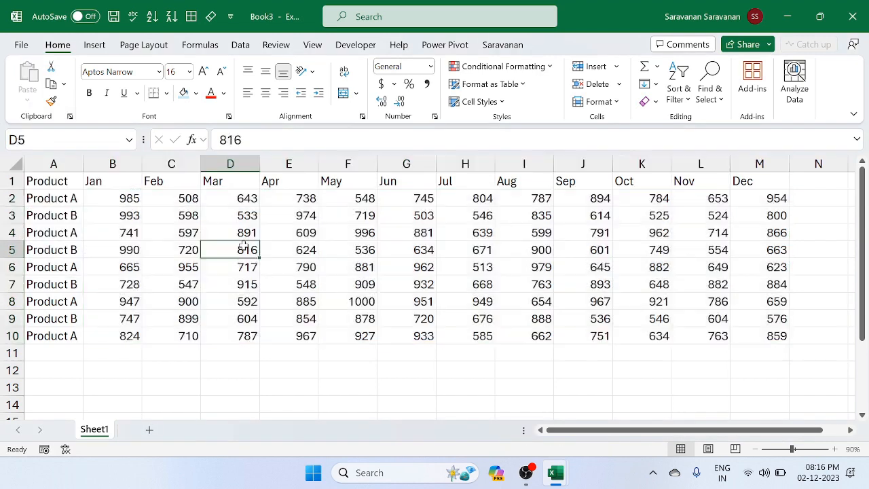
- Apply the Accent1 cell style to the header row A1:M1
{"action": "left_click", "coordinate": [31, 179]}
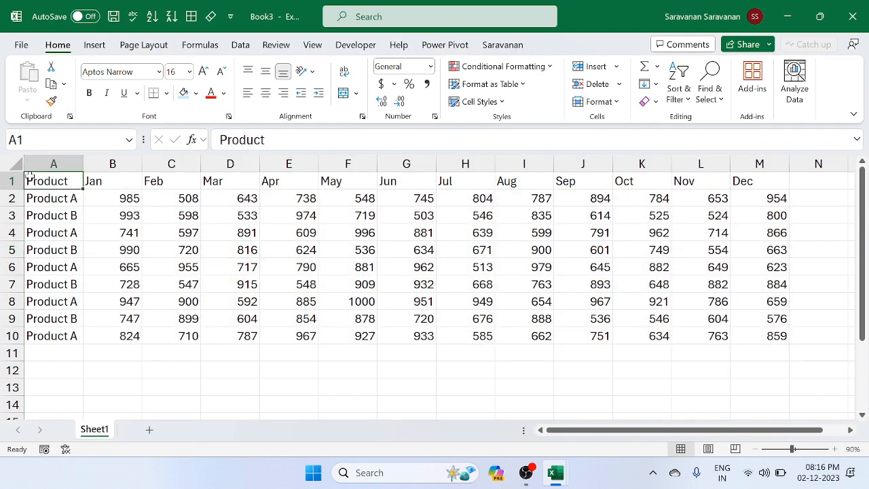
{"action": "key", "text": "ctrl+shift+Right"}
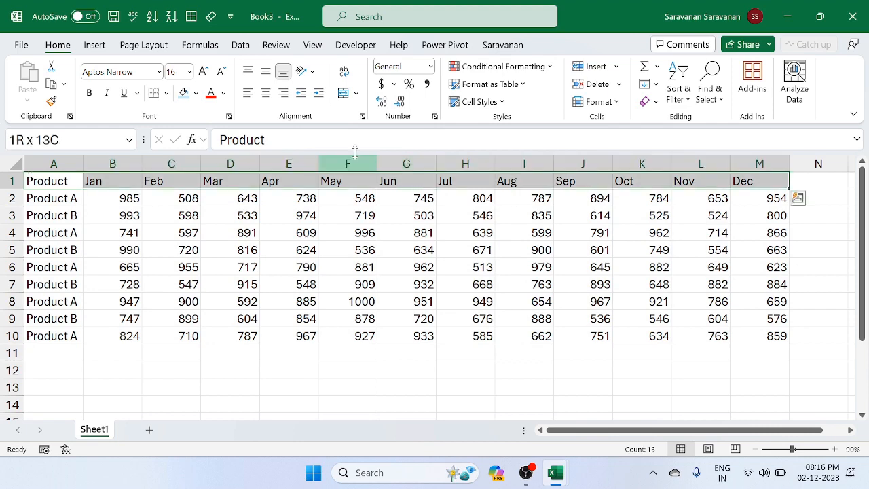
{"action": "left_click", "coordinate": [500, 101]}
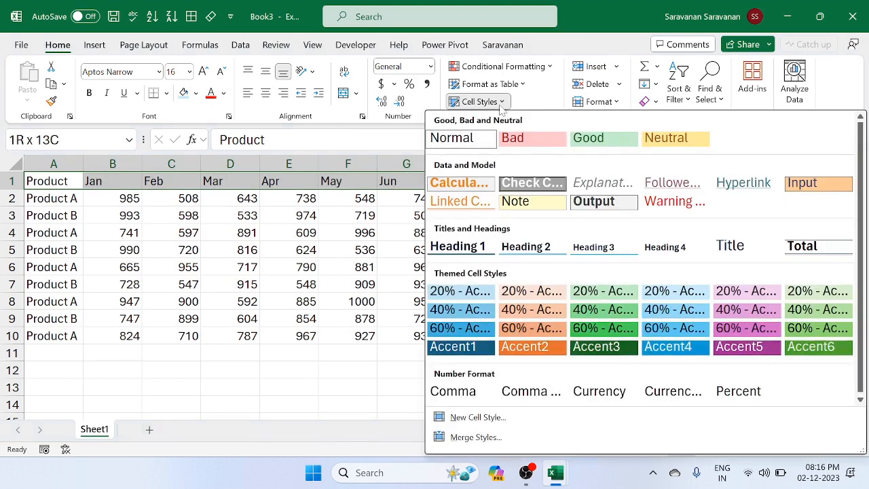
{"action": "left_click", "coordinate": [453, 347]}
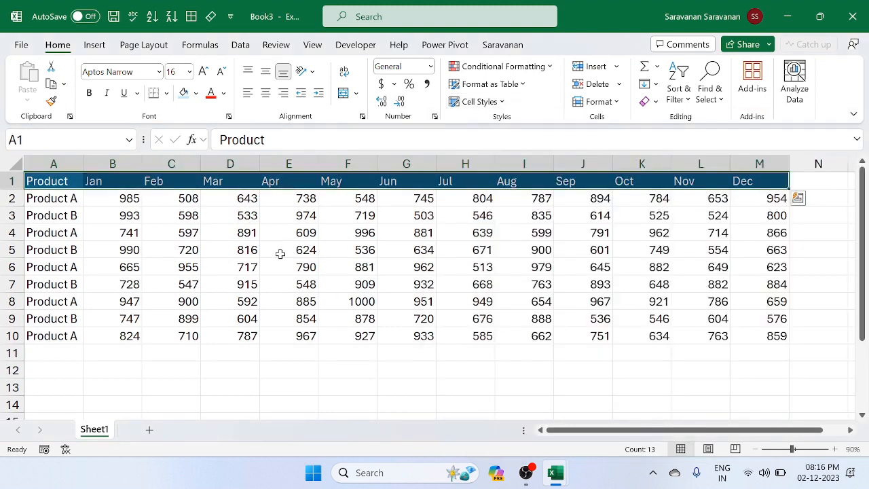
- Hide the sheet's gridlines and apply all borders to the table range A1:M10
{"action": "left_click", "coordinate": [312, 45]}
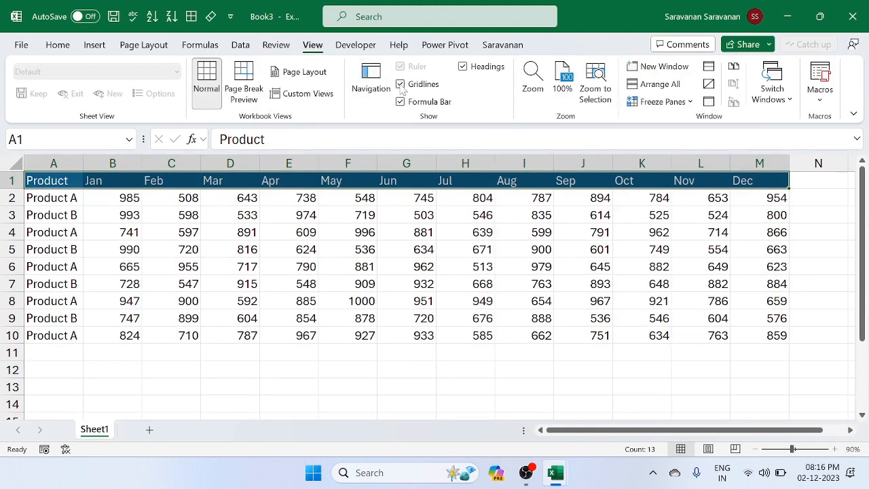
{"action": "left_click", "coordinate": [401, 84]}
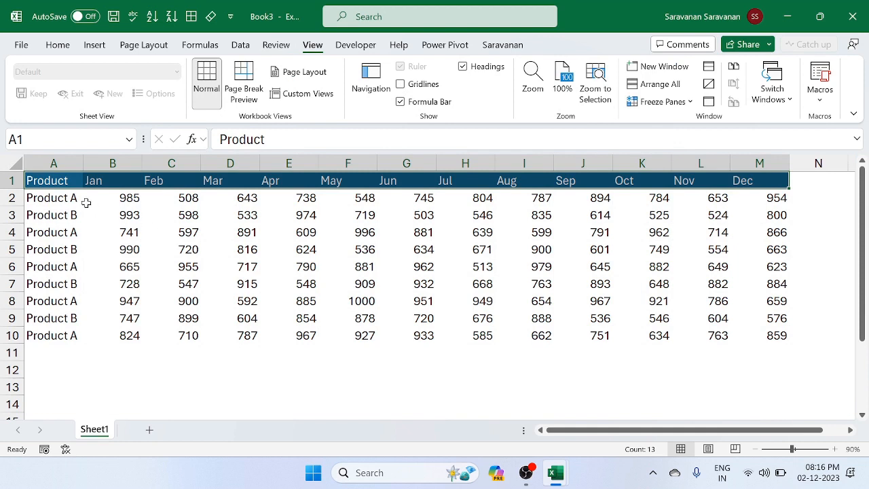
{"action": "key", "text": "ctrl+q"}
{"action": "key", "text": "Escape"}
{"action": "key", "text": "ctrl+a"}
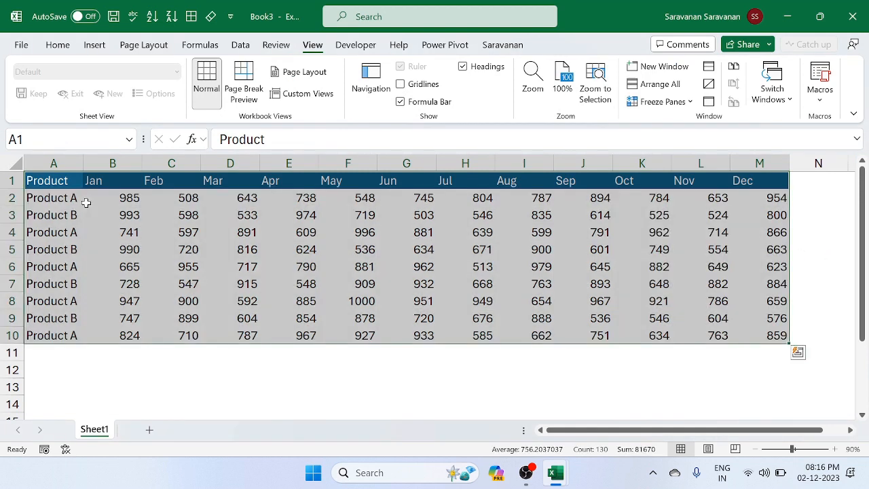
{"action": "left_click", "coordinate": [193, 16]}
{"action": "left_click", "coordinate": [236, 246]}
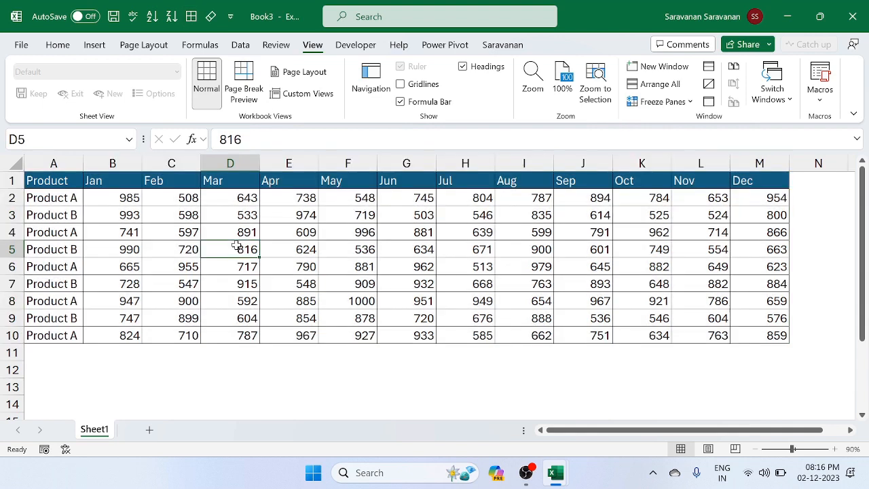
{"action": "left_click", "coordinate": [116, 163]}
{"action": "left_click", "coordinate": [165, 162]}
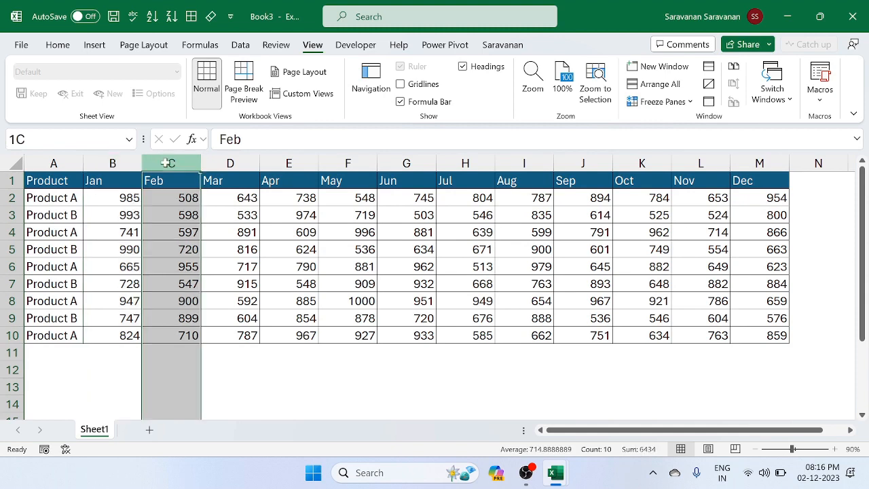
{"action": "left_click", "coordinate": [214, 158]}
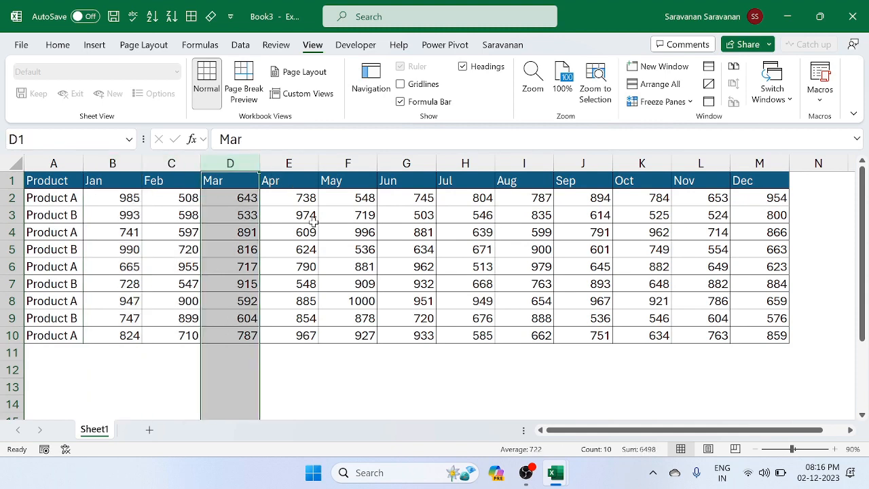
{"action": "left_click", "coordinate": [290, 163]}
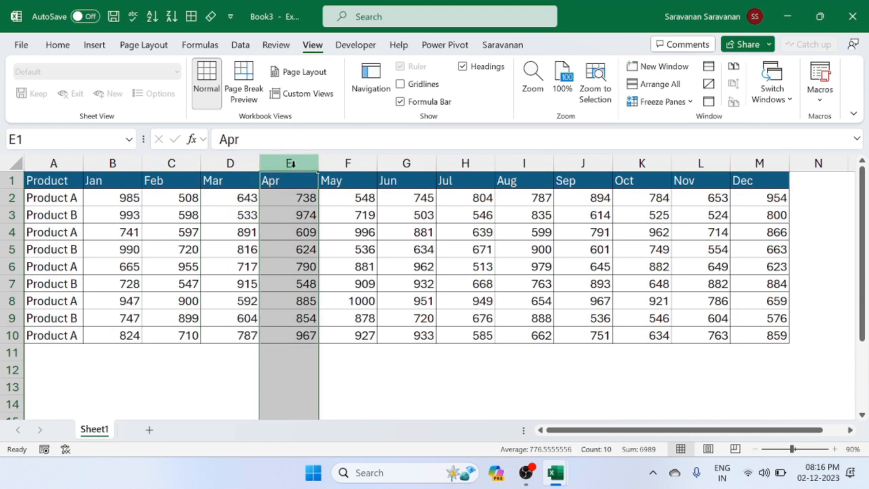
{"action": "key", "text": "Down"}
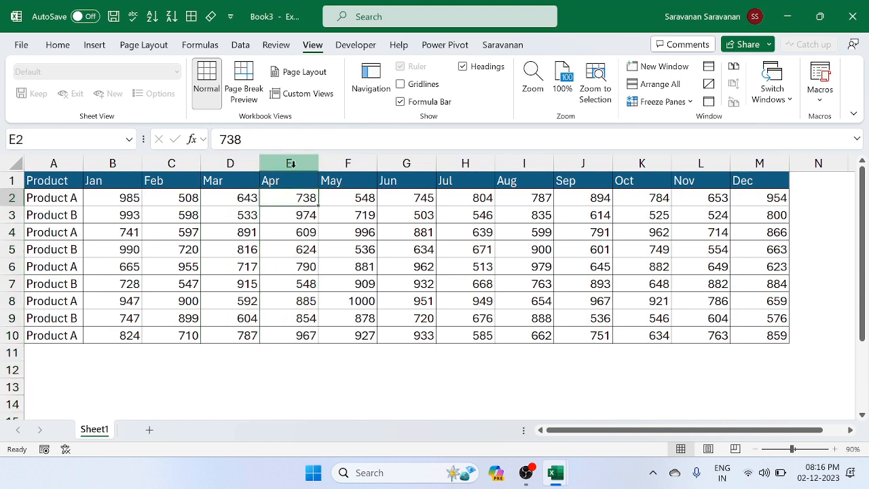
{"action": "key", "text": "shift+space"}
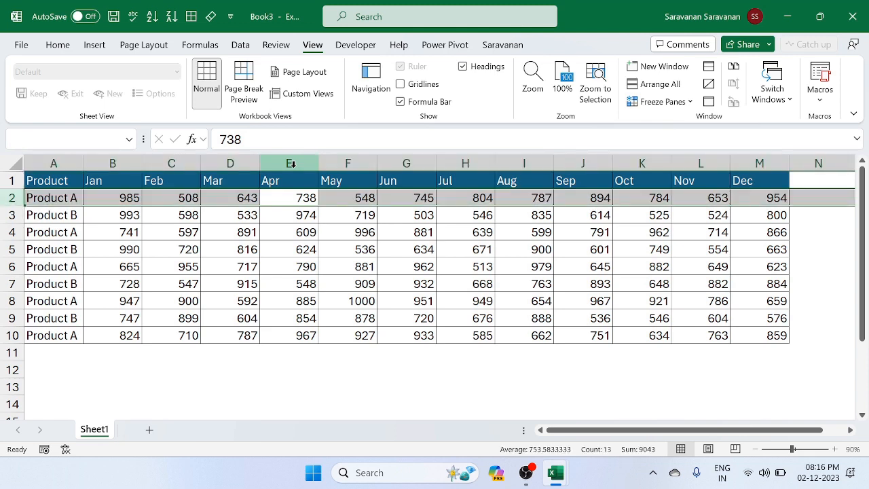
{"action": "key", "text": "Up"}
- Insert a blank column before Apr and enter the header Qtr1 in E1
{"action": "key", "text": "ctrl+space"}
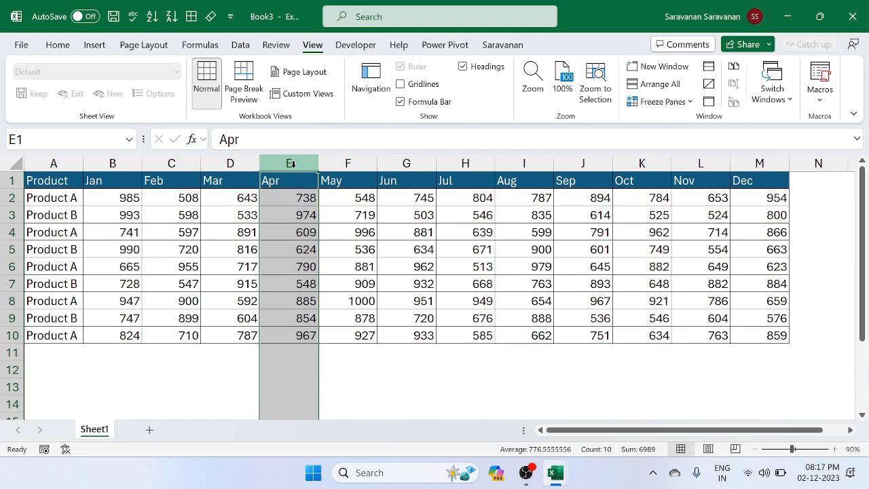
{"action": "key", "text": "ctrl+shift+plus"}
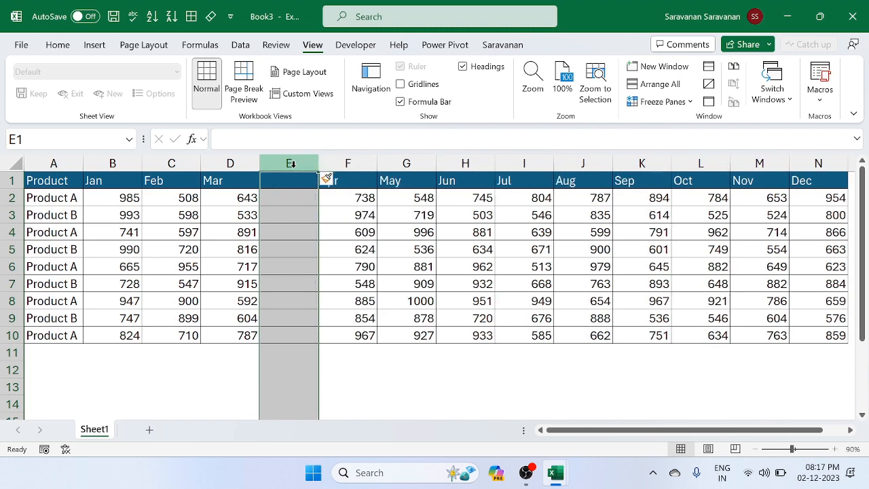
{"action": "key", "text": "Up"}
{"action": "key", "text": "Down"}
{"action": "key", "text": "Up"}
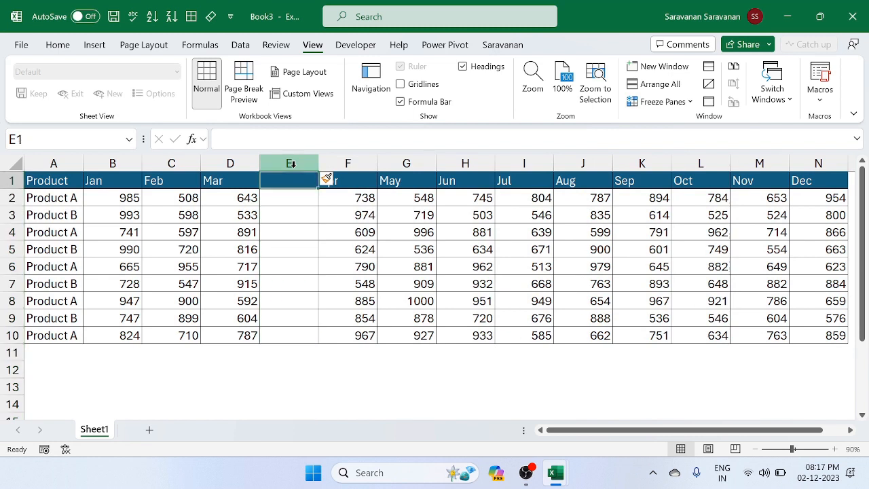
{"action": "type", "text": "Qtr1"}
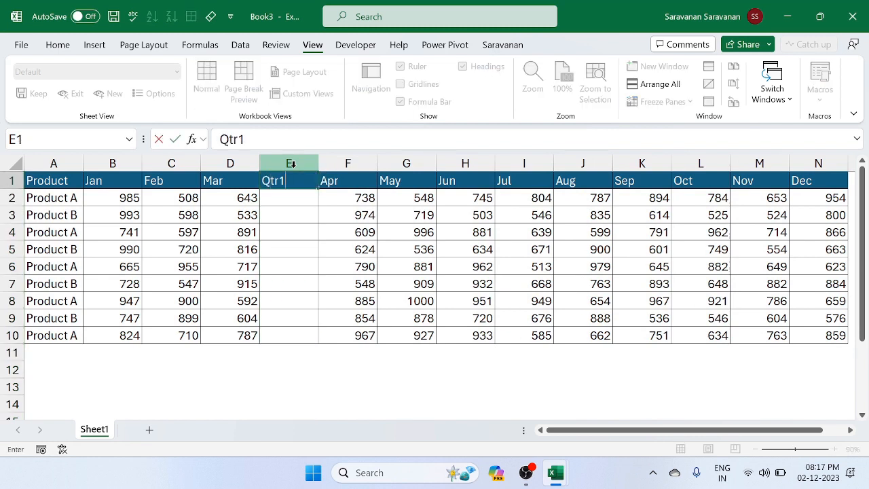
{"action": "key", "text": "Return"}
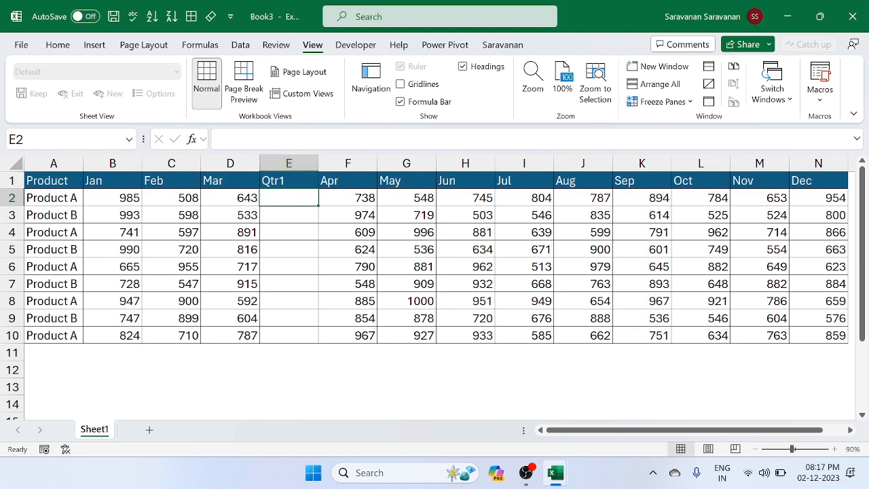
- Insert a blank column before Jul and enter the header Qtr2 in I1
{"action": "left_click", "coordinate": [513, 162]}
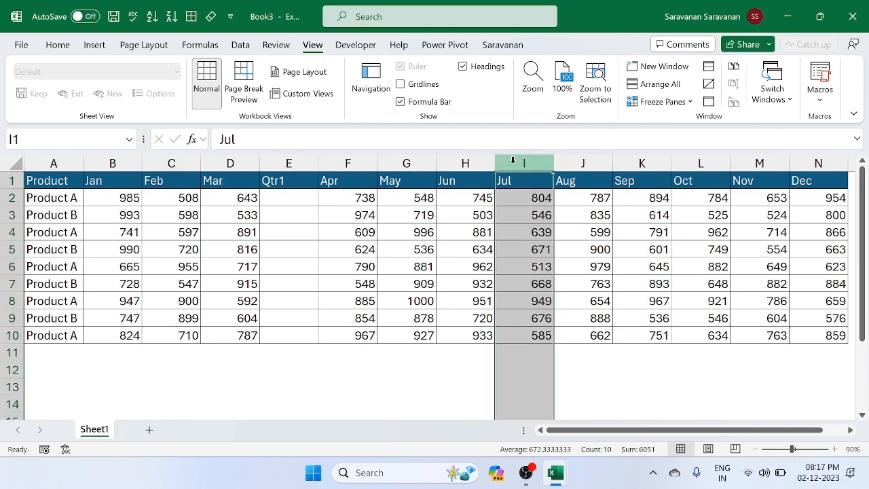
{"action": "key", "text": "ctrl+shift+plus"}
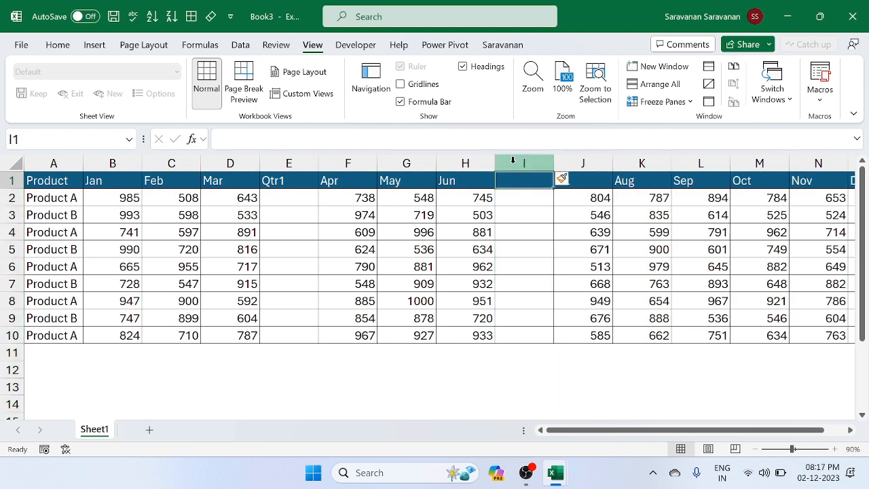
{"action": "type", "text": "Qtr2"}
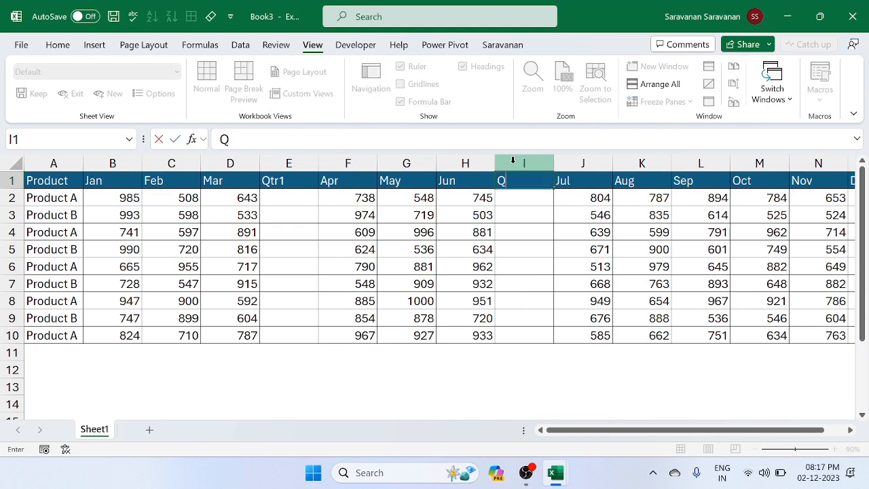
{"action": "key", "text": "Right"}
- Insert a blank column before Oct and enter the header Qtr3 in M1
{"action": "key", "text": "Right"}
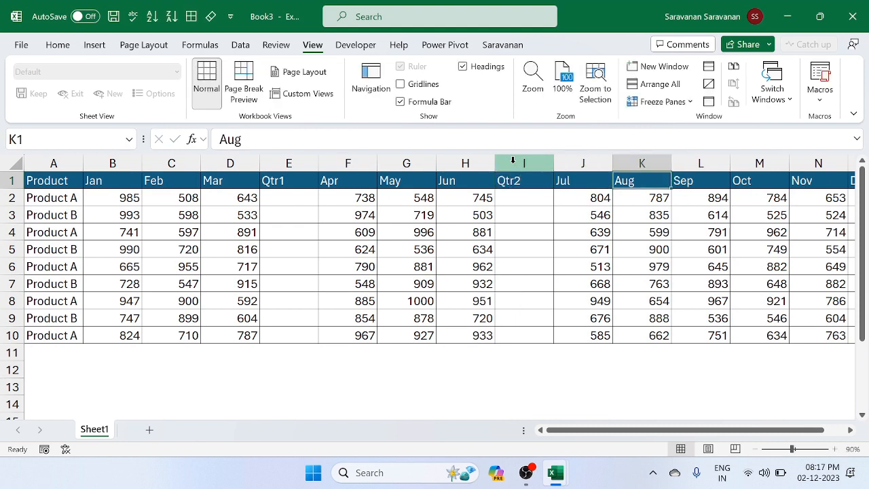
{"action": "key", "text": "Right"}
{"action": "key", "text": "Right"}
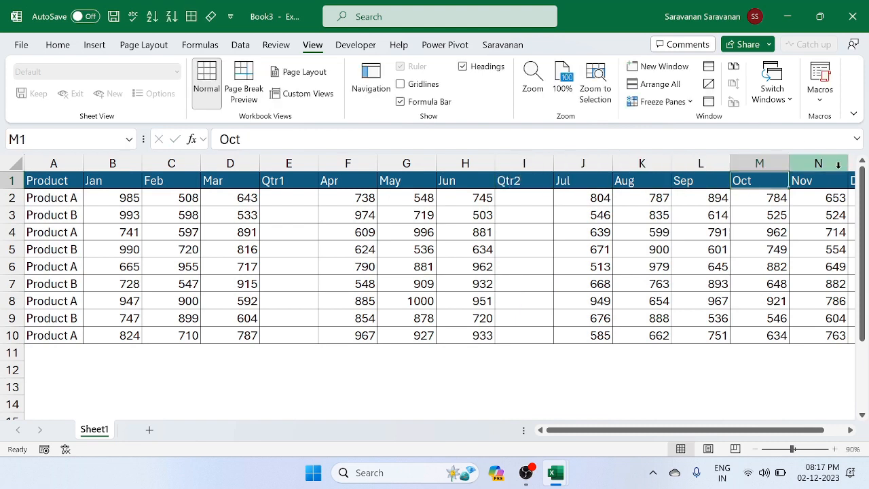
{"action": "left_click", "coordinate": [773, 161]}
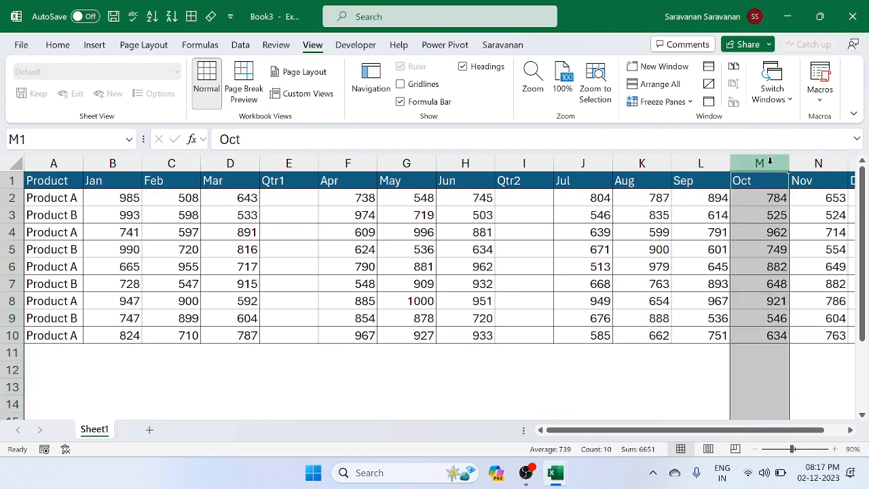
{"action": "key", "text": "ctrl+shift+plus"}
{"action": "left_click", "coordinate": [747, 180]}
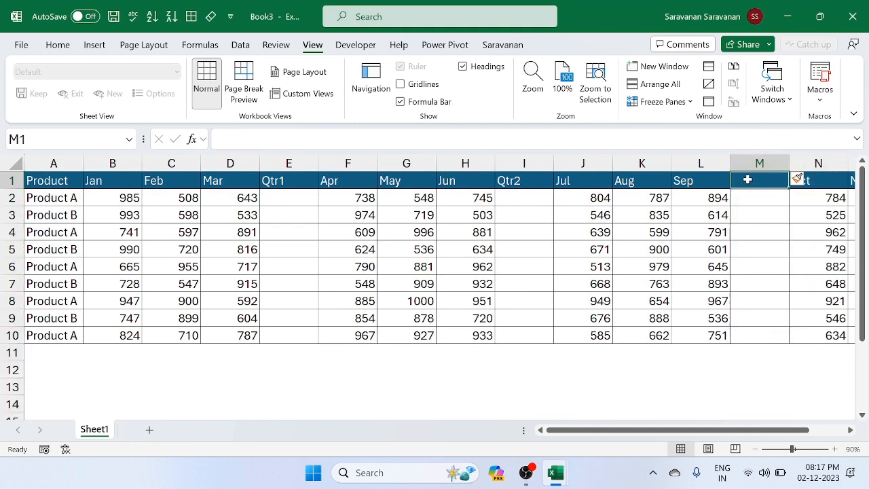
{"action": "type", "text": "Qt"}
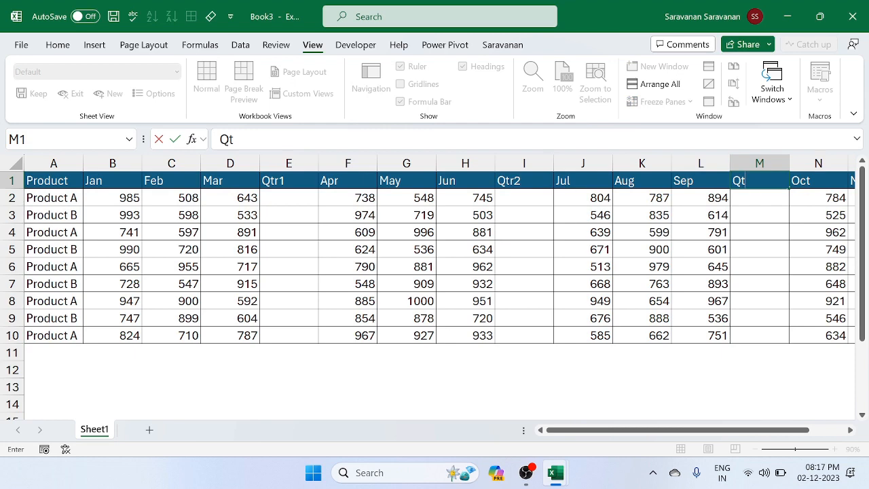
{"action": "key", "text": "Right"}
- Fill the Dec column with its formatting one column right into Q1:Q10
{"action": "key", "text": "Right"}
{"action": "key", "text": "Right"}
{"action": "key", "text": "Right"}
{"action": "key", "text": "Right"}
{"action": "key", "text": "Right"}
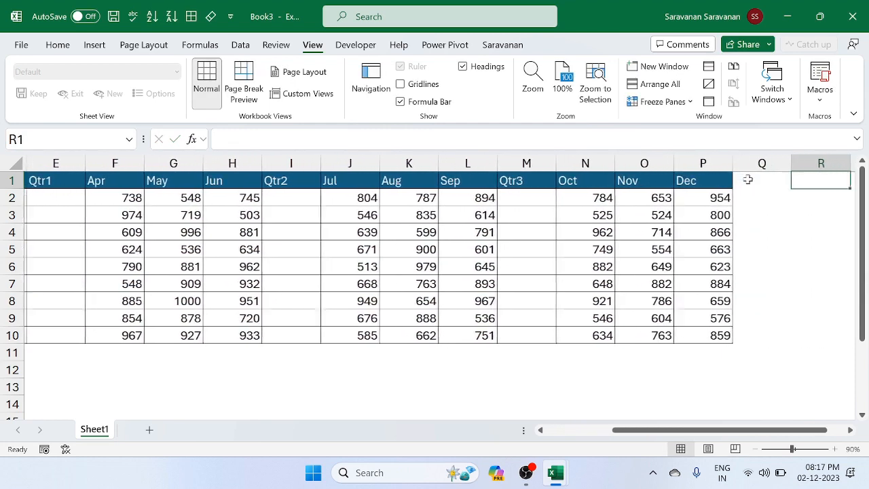
{"action": "key", "text": "Left"}
{"action": "key", "text": "Left"}
{"action": "key", "text": "Left"}
{"action": "key", "text": "Right"}
{"action": "key", "text": "shift+Down"}
{"action": "key", "text": "shift+Down"}
{"action": "key", "text": "shift+Down"}
{"action": "key", "text": "shift+Down"}
{"action": "key", "text": "shift+Down"}
{"action": "key", "text": "shift+Down"}
{"action": "key", "text": "shift+Down"}
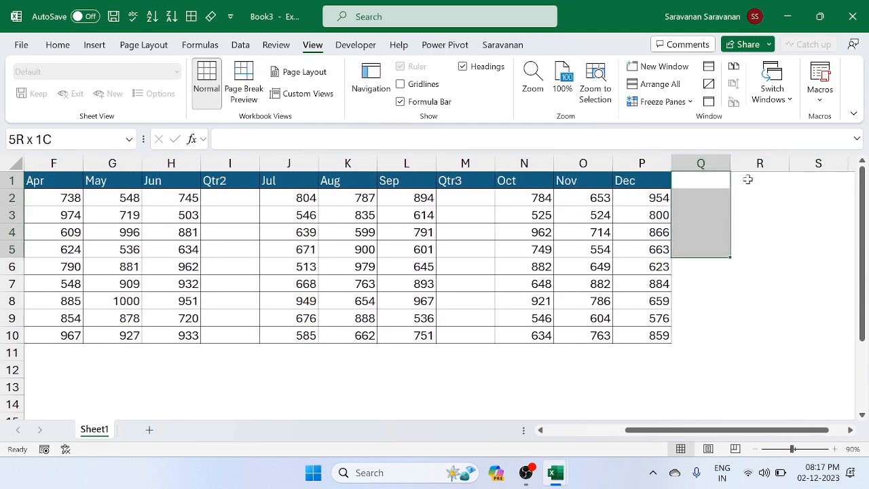
{"action": "key", "text": "shift+Down"}
{"action": "key", "text": "shift+Down"}
{"action": "key", "text": "ctrl+r"}
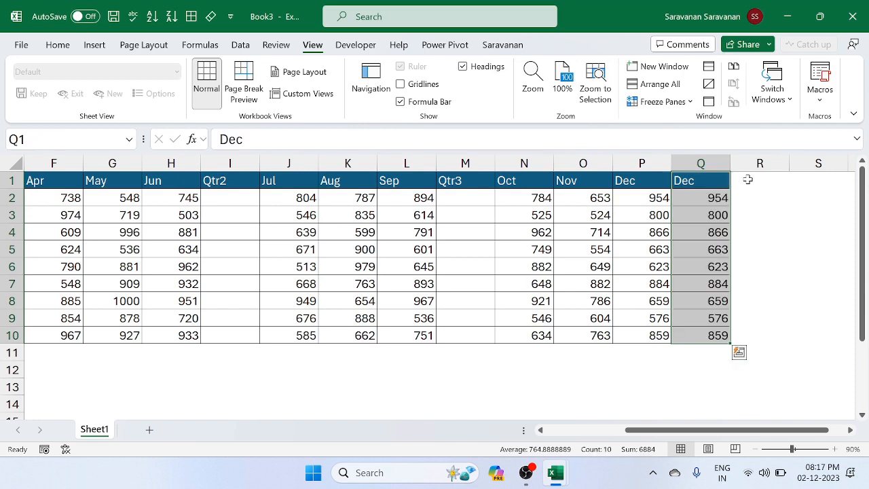
- Change the header in Q1 to Qtr4 and clear the copied values in Q2:Q10
{"action": "key", "text": "Up"}
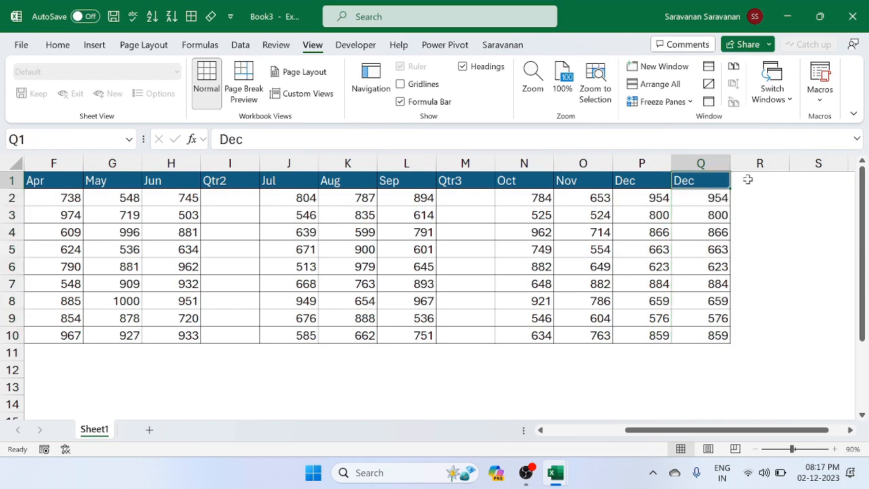
{"action": "type", "text": "Qtr3"}
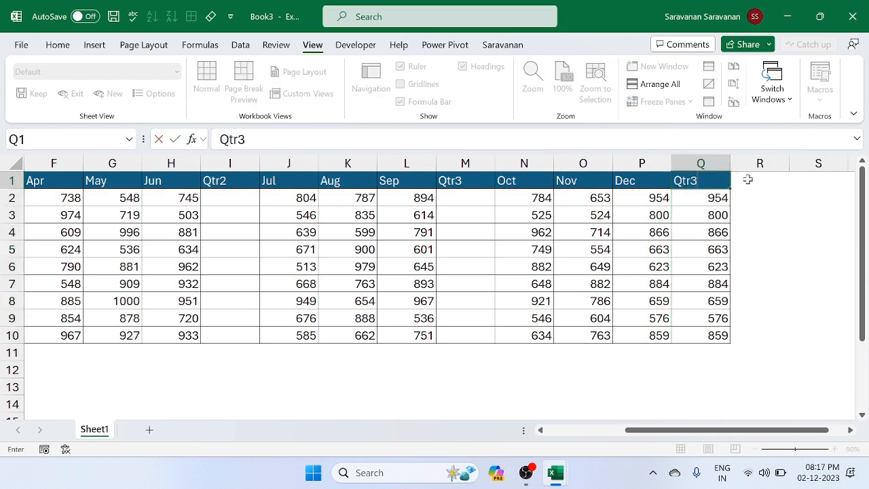
{"action": "key", "text": "BackSpace"}
{"action": "type", "text": "4"}
{"action": "key", "text": "Return"}
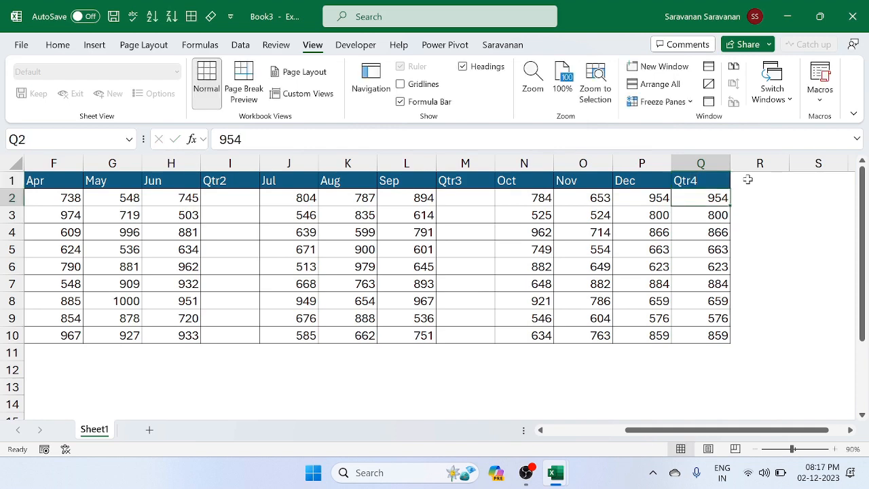
{"action": "key", "text": "ctrl+shift+Down"}
{"action": "key", "text": "Delete"}
{"action": "key", "text": "Left"}
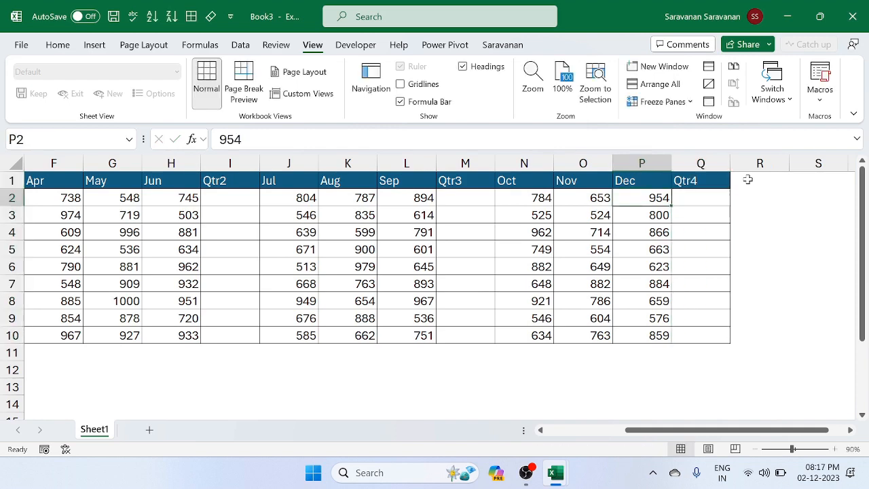
- Enter the formula =SUM(B2:D2) in E2 to total Jan to Mar under Qtr1
{"action": "key", "text": "ctrl+Left"}
{"action": "key", "text": "ctrl+Left"}
{"action": "key", "text": "ctrl+Left"}
{"action": "key", "text": "ctrl+Left"}
{"action": "key", "text": "ctrl+Left"}
{"action": "key", "text": "ctrl+Left"}
{"action": "key", "text": "ctrl+Left"}
{"action": "key", "text": "Right"}
{"action": "key", "text": "Right"}
{"action": "key", "text": "Right"}
{"action": "key", "text": "Right"}
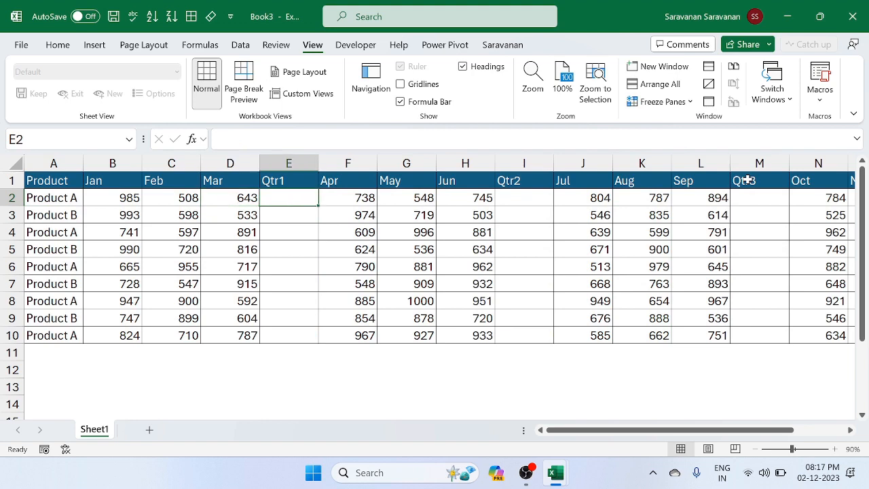
{"action": "type", "text": "="}
{"action": "key", "text": "Left"}
{"action": "key", "text": "Right"}
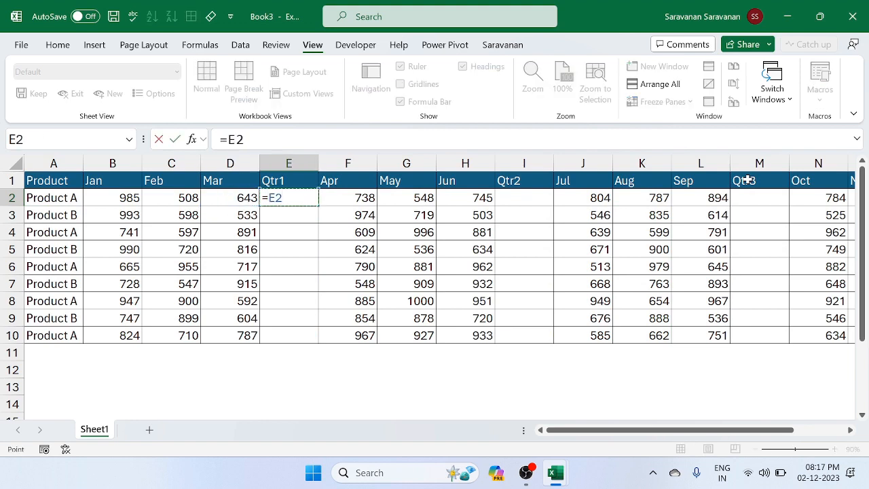
{"action": "key", "text": "BackSpace"}
{"action": "type", "text": "sum"}
{"action": "key", "text": "Tab"}
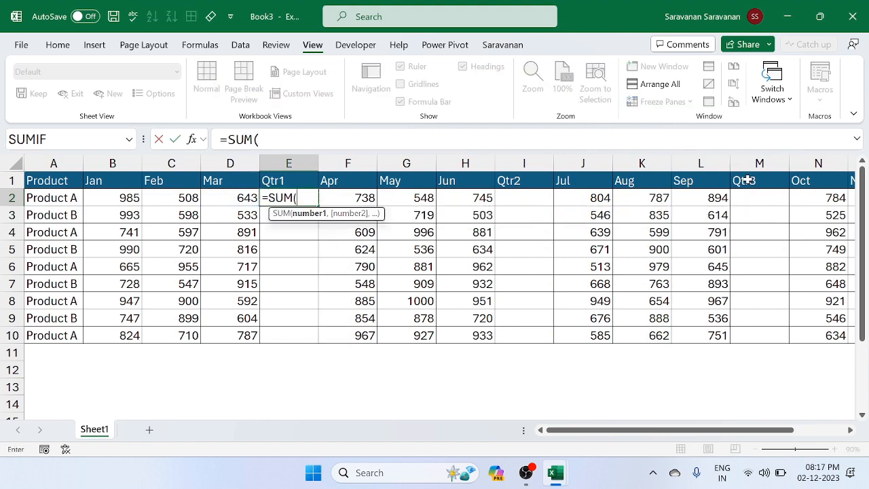
{"action": "key", "text": "Left"}
{"action": "key", "text": "Left"}
{"action": "key", "text": "Left"}
{"action": "key", "text": "shift+Right"}
{"action": "key", "text": "shift+Right"}
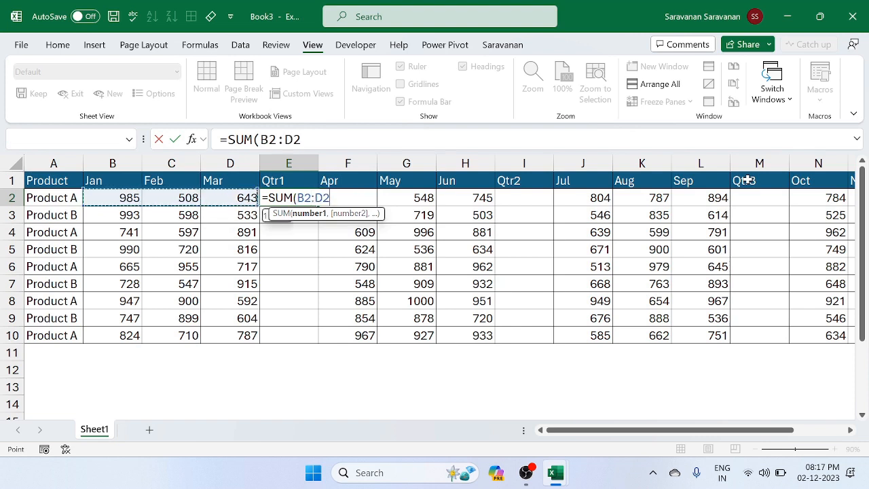
{"action": "key", "text": "ctrl+Return"}
- Fill the Qtr1 sum formula from E2 down through E10
{"action": "key", "text": "shift+Down"}
{"action": "key", "text": "shift+Down"}
{"action": "key", "text": "shift+Down"}
{"action": "key", "text": "shift+Down"}
{"action": "key", "text": "shift+Down"}
{"action": "key", "text": "shift+Down"}
{"action": "key", "text": "shift+Down"}
{"action": "key", "text": "shift+Down"}
{"action": "key", "text": "shift+Down"}
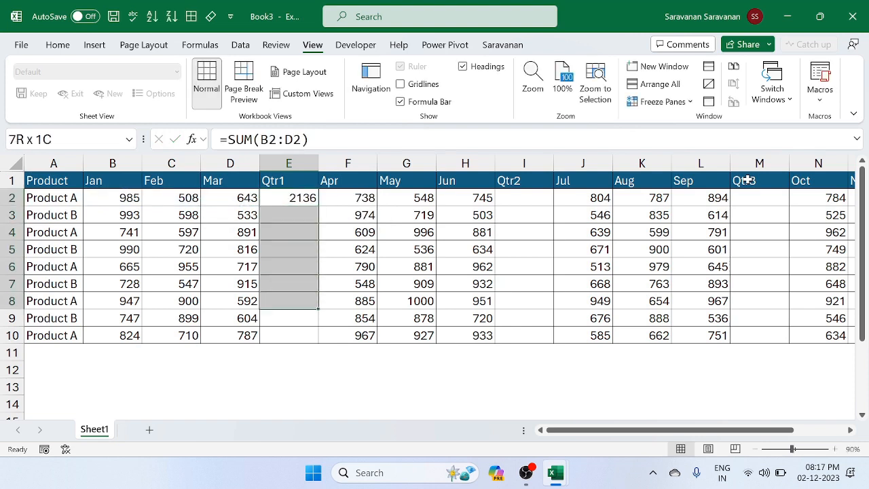
{"action": "key", "text": "shift+Up"}
{"action": "key", "text": "ctrl+d"}
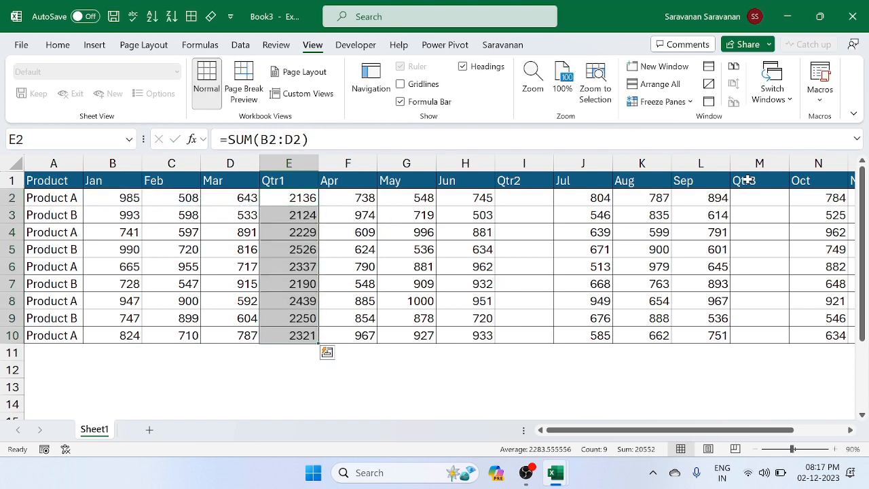
- Copy the Qtr1 sum formulas from E2:E10 into I2:I10 under Qtr2 and check the formula in I2
{"action": "key", "text": "ctrl+c"}
{"action": "key", "text": "Right"}
{"action": "key", "text": "Right"}
{"action": "key", "text": "Right"}
{"action": "key", "text": "Right"}
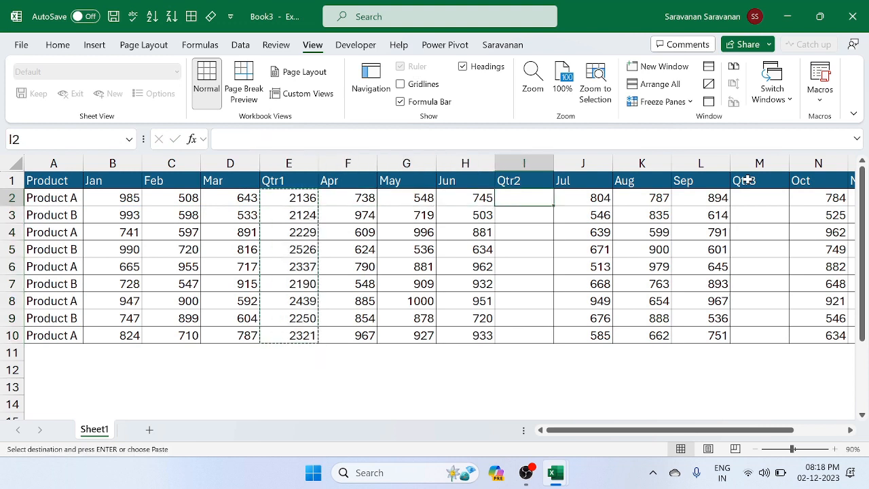
{"action": "key", "text": "shift+Down"}
{"action": "key", "text": "shift+Down"}
{"action": "key", "text": "shift+Down"}
{"action": "key", "text": "shift+Down"}
{"action": "key", "text": "shift+Down"}
{"action": "key", "text": "shift+Down"}
{"action": "key", "text": "shift+Down"}
{"action": "key", "text": "shift+Down"}
{"action": "key", "text": "ctrl+v"}
{"action": "key", "text": "Down"}
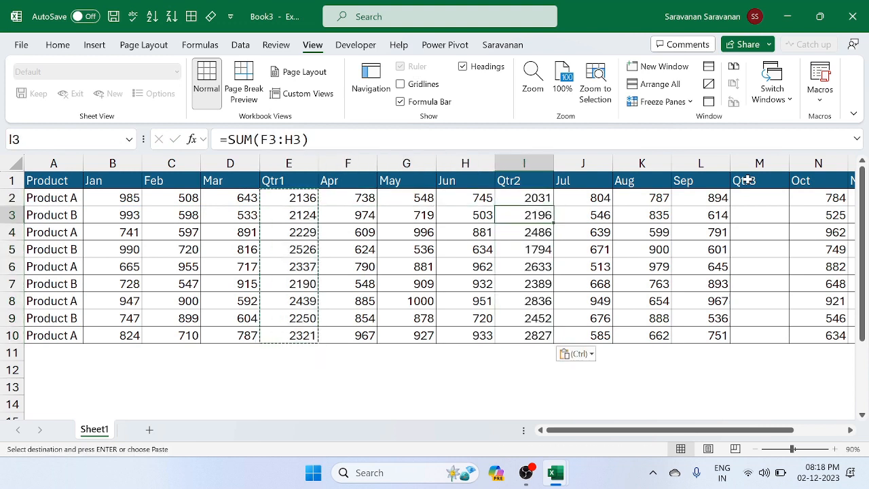
{"action": "key", "text": "Up"}
{"action": "key", "text": "F2"}
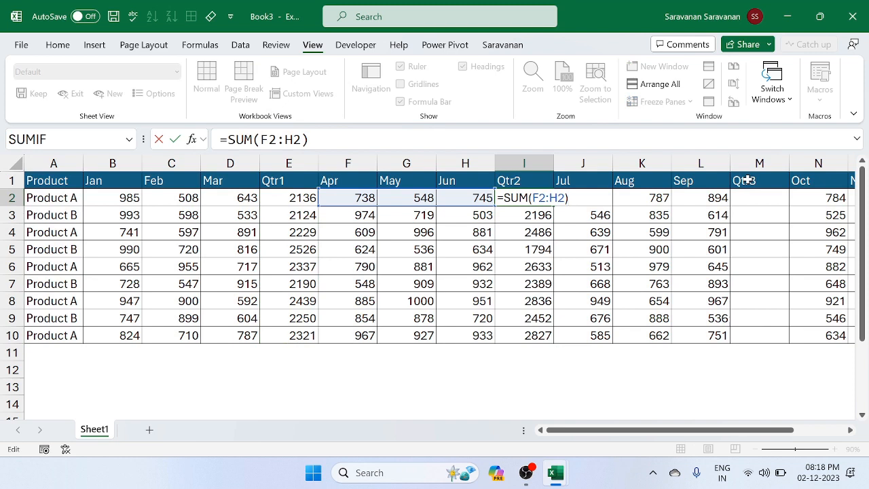
{"action": "key", "text": "Escape"}
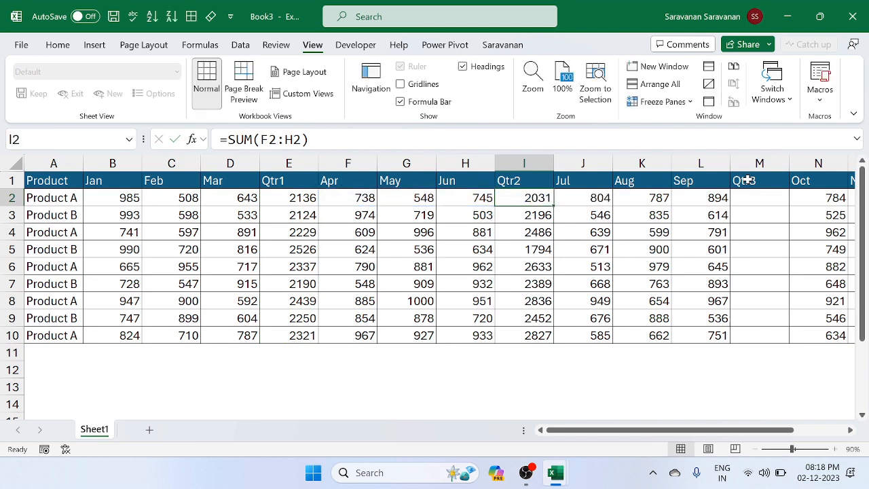
- Copy the Qtr2 sum formulas from I2:I10 into M2:M10 under Qtr3
{"action": "key", "text": "ctrl+shift+Down"}
{"action": "key", "text": "ctrl+c"}
{"action": "key", "text": "Right"}
{"action": "key", "text": "Right"}
{"action": "key", "text": "Right"}
{"action": "key", "text": "Right"}
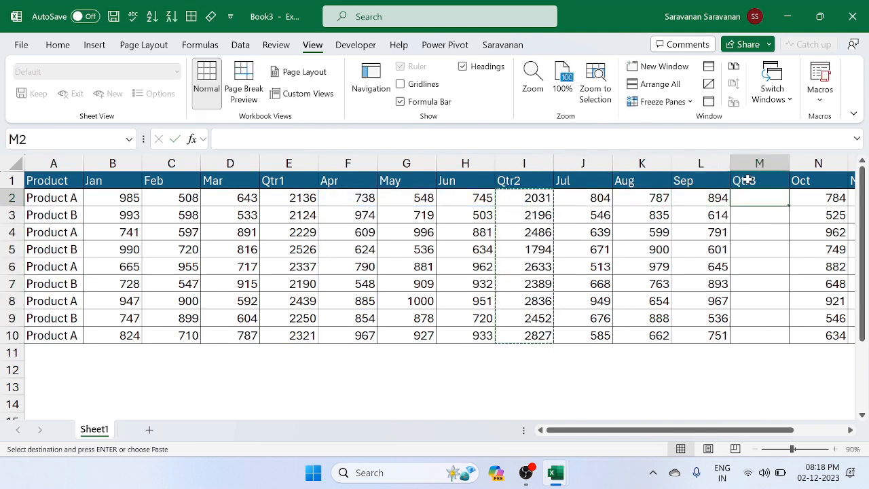
{"action": "key", "text": "ctrl+v"}
- Copy the Qtr3 sum formulas from M2:M10 into Q2:Q10 under Qtr4 and clear the copy selection
{"action": "key", "text": "Right"}
{"action": "key", "text": "Right"}
{"action": "key", "text": "Right"}
{"action": "key", "text": "Right"}
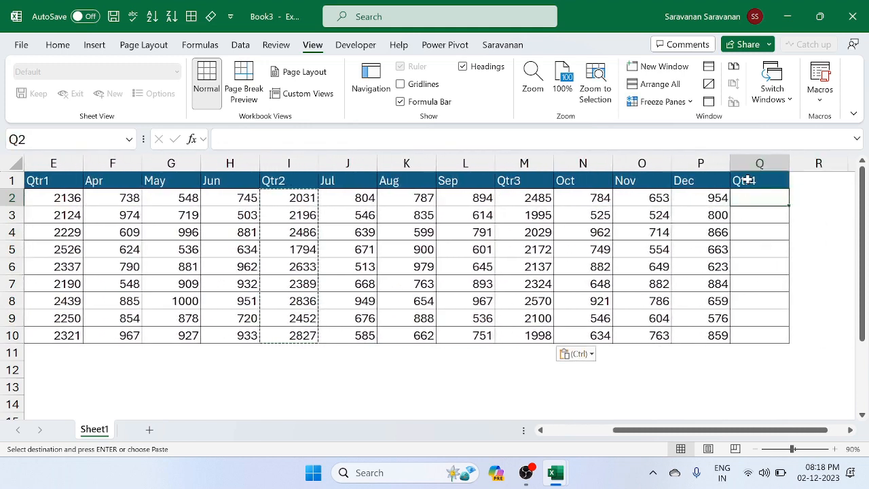
{"action": "key", "text": "Left"}
{"action": "key", "text": "Left"}
{"action": "key", "text": "Left"}
{"action": "key", "text": "Left"}
{"action": "key", "text": "ctrl+shift+Down"}
{"action": "key", "text": "ctrl+c"}
{"action": "key", "text": "Right"}
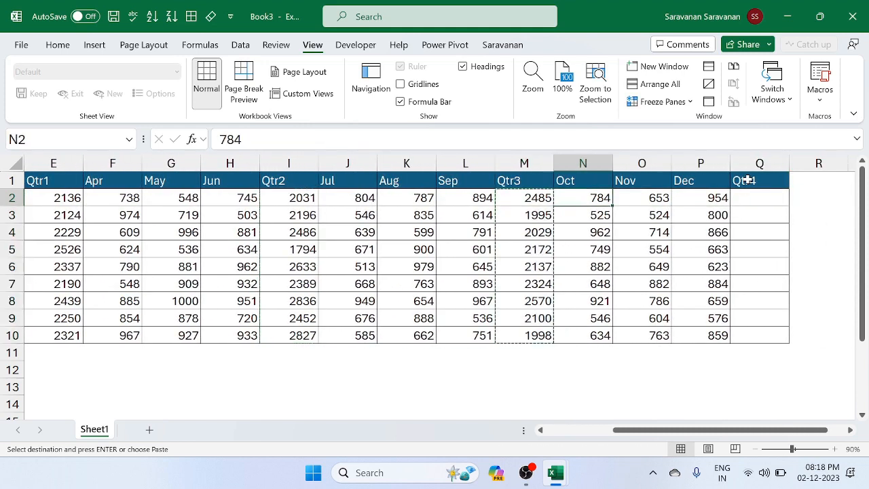
{"action": "key", "text": "Right"}
{"action": "key", "text": "Right"}
{"action": "key", "text": "Right"}
{"action": "key", "text": "ctrl+v"}
{"action": "key", "text": "Escape"}
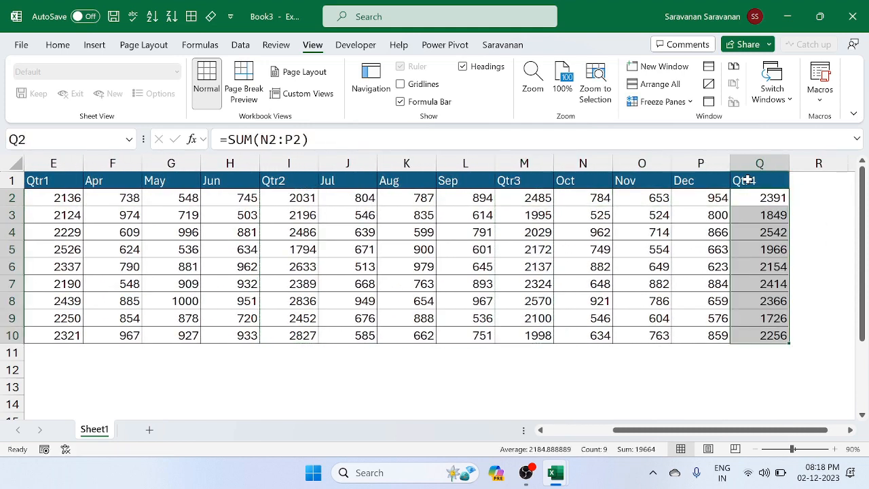
- Check which cells the Qtr4 formula in Q2 sums and return to A2
{"action": "key", "text": "Left"}
{"action": "key", "text": "Right"}
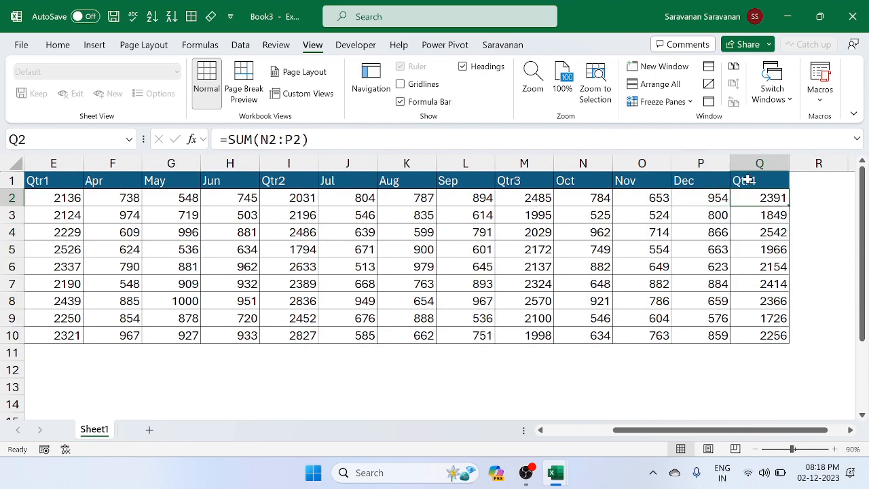
{"action": "key", "text": "F2"}
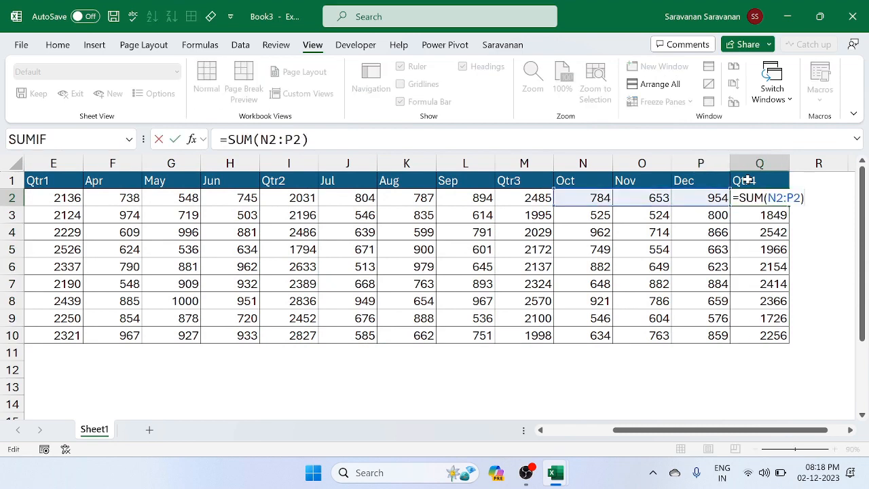
{"action": "key", "text": "Left"}
{"action": "key", "text": "Left"}
{"action": "key", "text": "Left"}
{"action": "key", "text": "Left"}
{"action": "key", "text": "Left"}
{"action": "key", "text": "Left"}
{"action": "key", "text": "Left"}
{"action": "key", "text": "Left"}
{"action": "key", "text": "Left"}
{"action": "key", "text": "Left"}
{"action": "key", "text": "Left"}
{"action": "key", "text": "Left"}
{"action": "key", "text": "Left"}
{"action": "key", "text": "Left"}
{"action": "key", "text": "Left"}
{"action": "key", "text": "Left"}
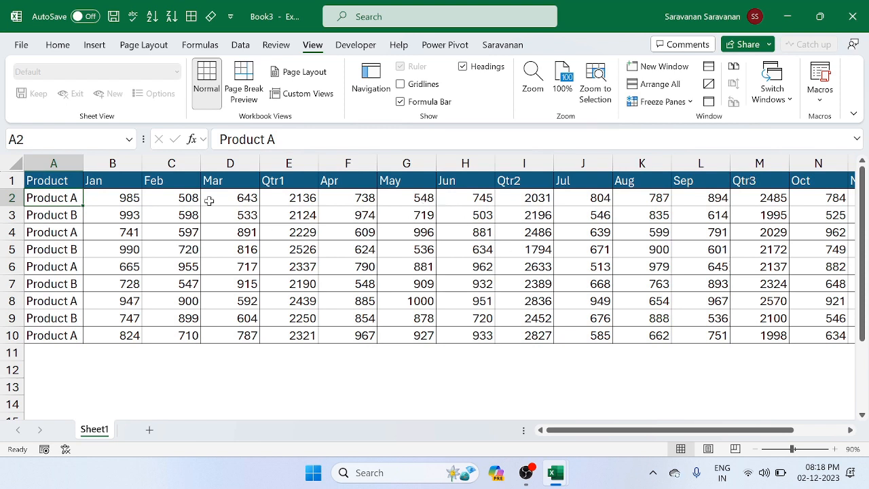
{"action": "left_click", "coordinate": [101, 163]}
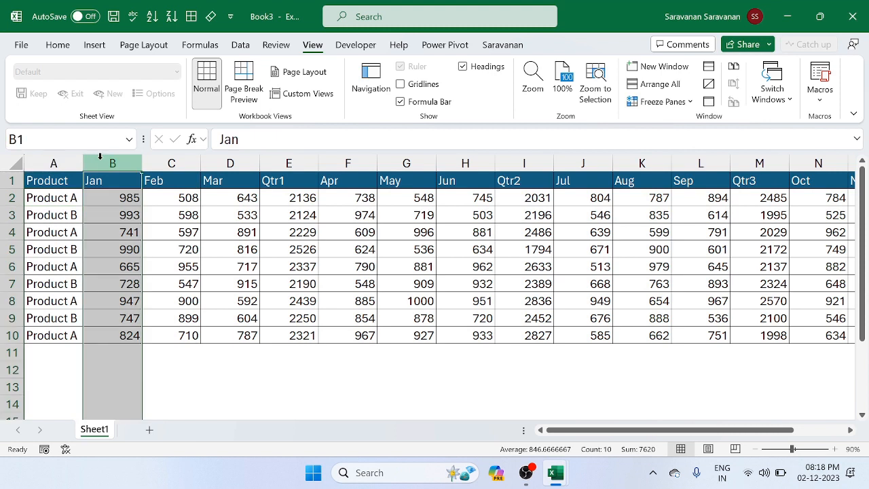
{"action": "left_click", "coordinate": [3, 265]}
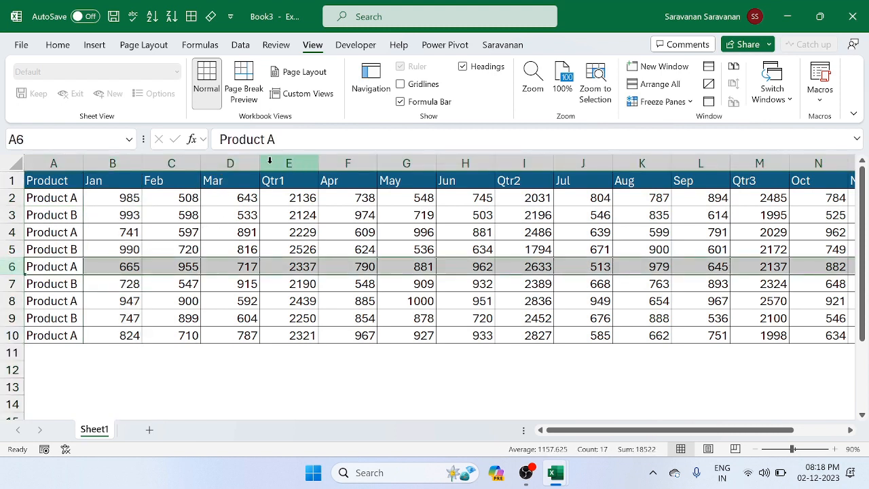
{"action": "left_click", "coordinate": [119, 163]}
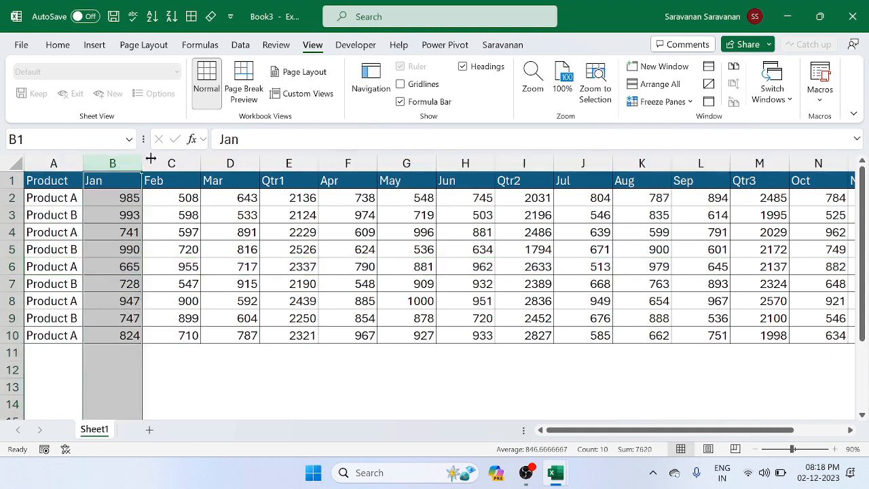
{"action": "left_click", "coordinate": [236, 153]}
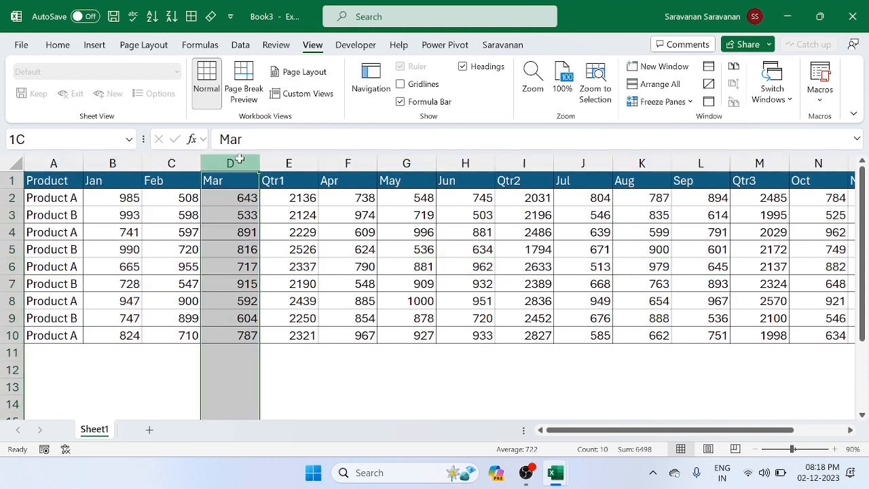
- Try grouping the Qtr1 column E on its own and ungroup it again
{"action": "left_click", "coordinate": [277, 161]}
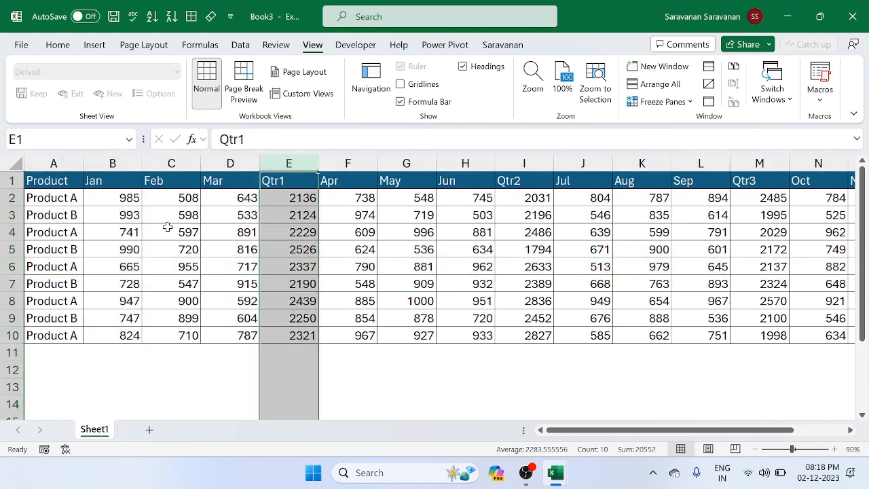
{"action": "left_click", "coordinate": [241, 45]}
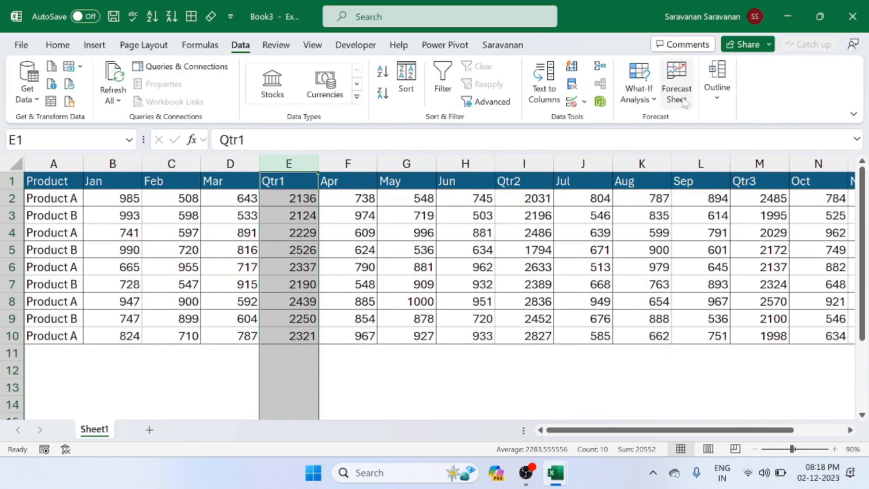
{"action": "left_click", "coordinate": [718, 102]}
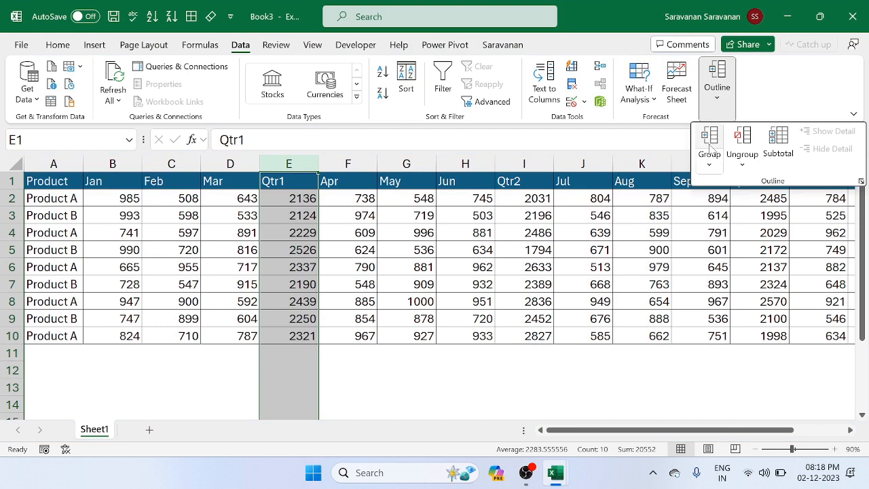
{"action": "left_click", "coordinate": [709, 165]}
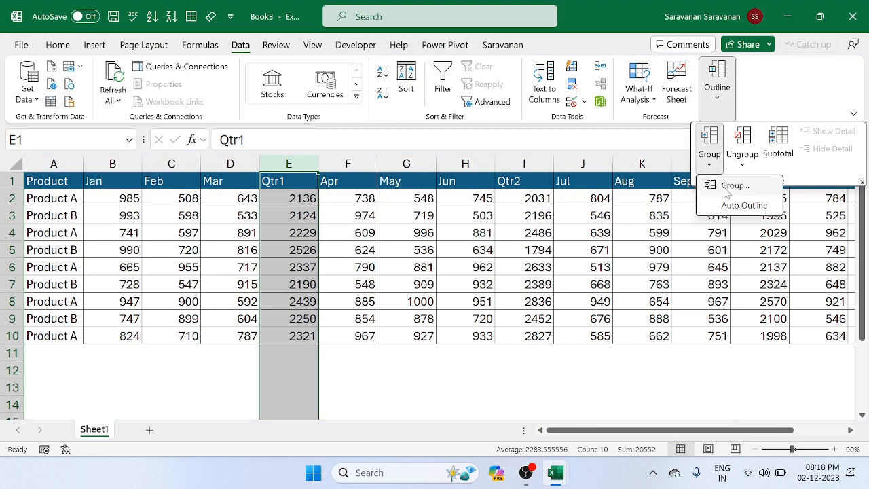
{"action": "left_click", "coordinate": [726, 189]}
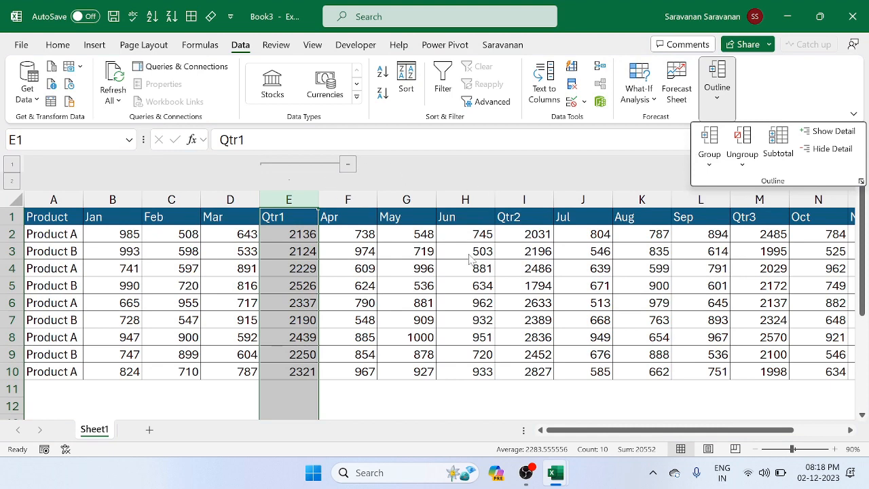
{"action": "left_click", "coordinate": [743, 163]}
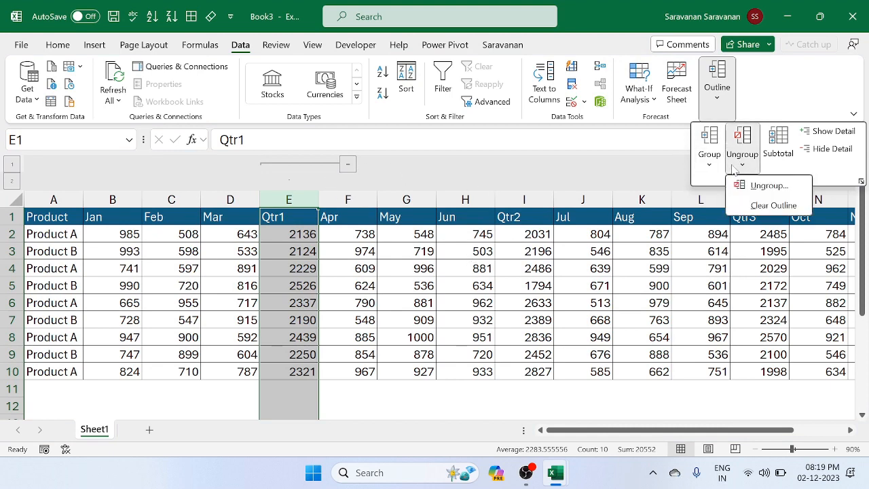
{"action": "left_click", "coordinate": [755, 191]}
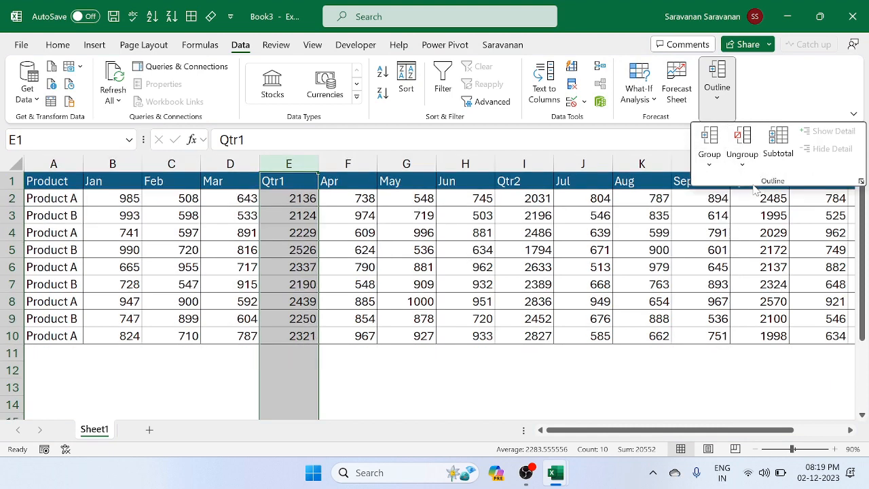
- Group the Jan to Mar columns B:D and collapse the group so only Qtr1 shows
{"action": "left_click", "coordinate": [121, 165]}
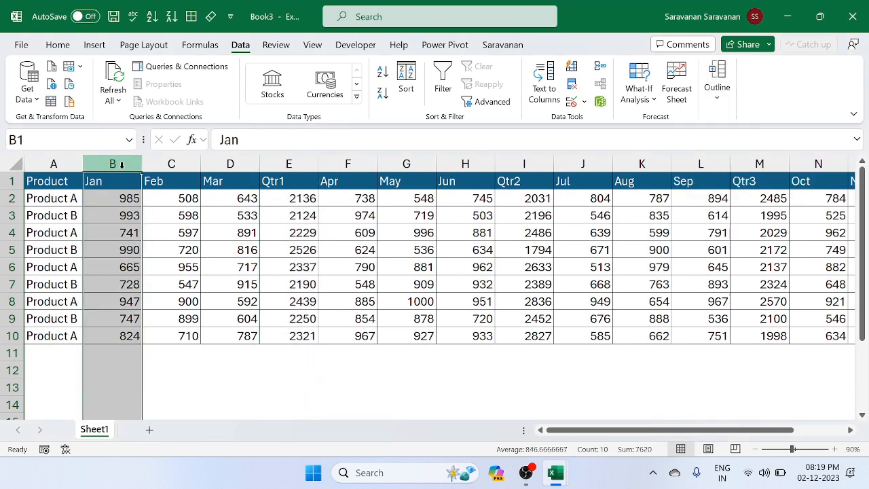
{"action": "left_click_drag", "start_coordinate": [122, 165], "coordinate": [257, 165]}
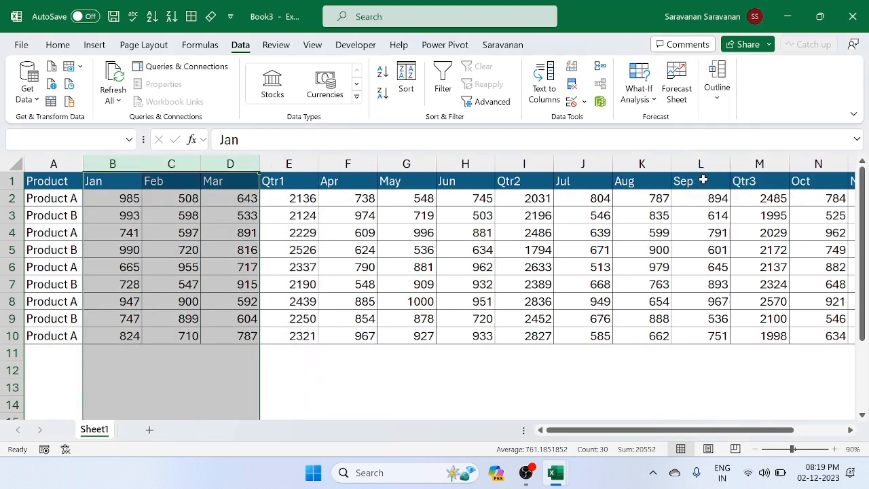
{"action": "left_click", "coordinate": [717, 85]}
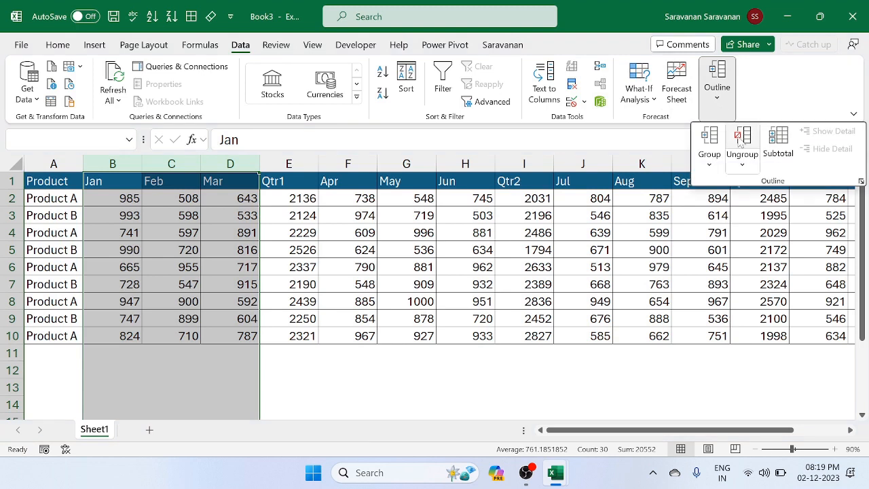
{"action": "left_click", "coordinate": [709, 165]}
{"action": "left_click", "coordinate": [729, 185]}
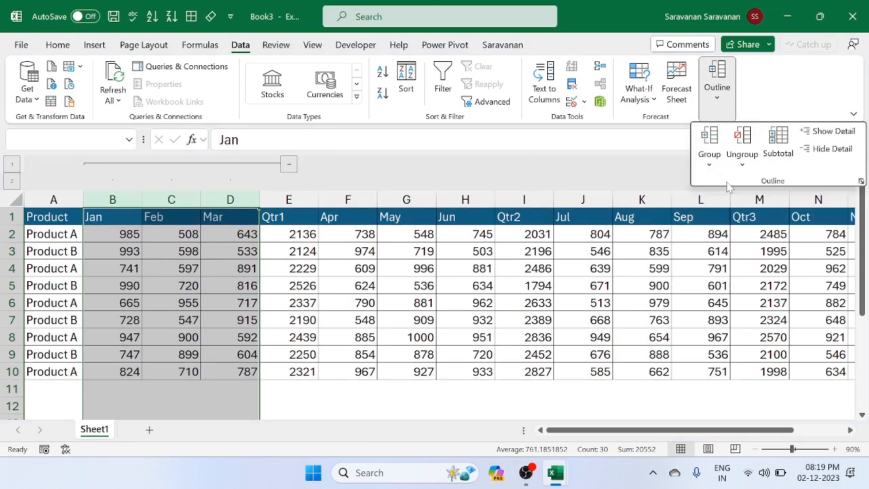
{"action": "left_click", "coordinate": [295, 173]}
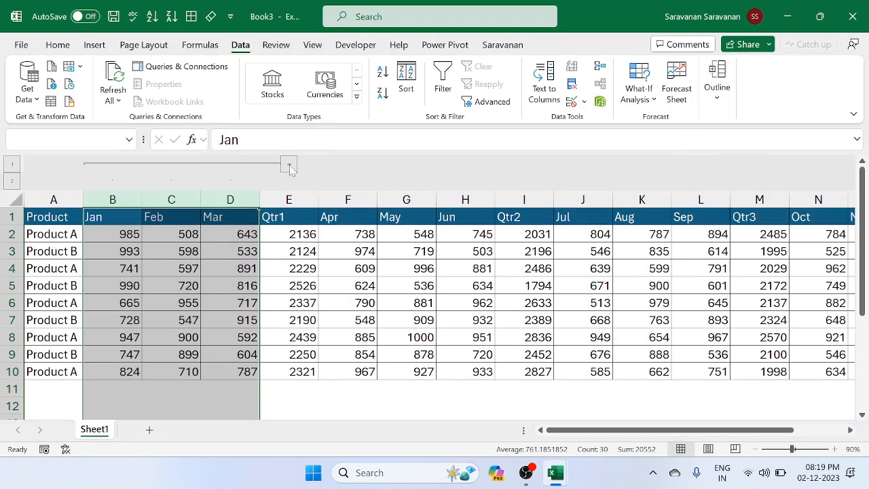
{"action": "left_click", "coordinate": [280, 304]}
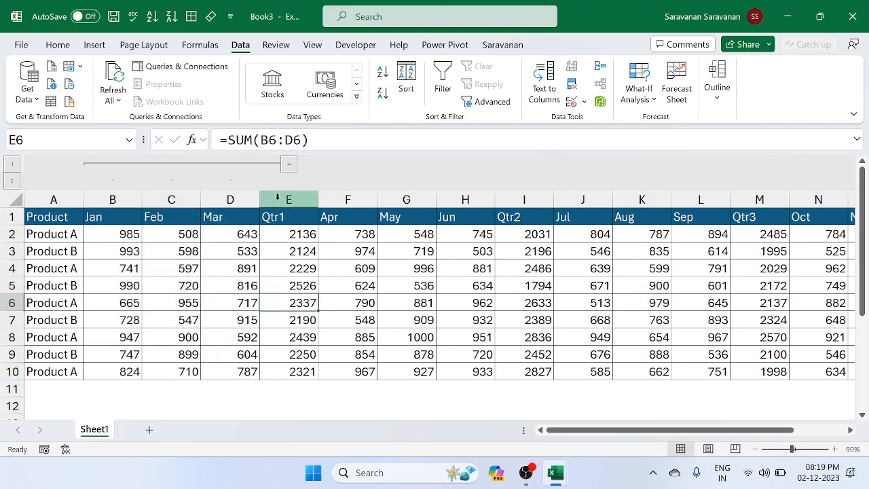
{"action": "left_click", "coordinate": [290, 170]}
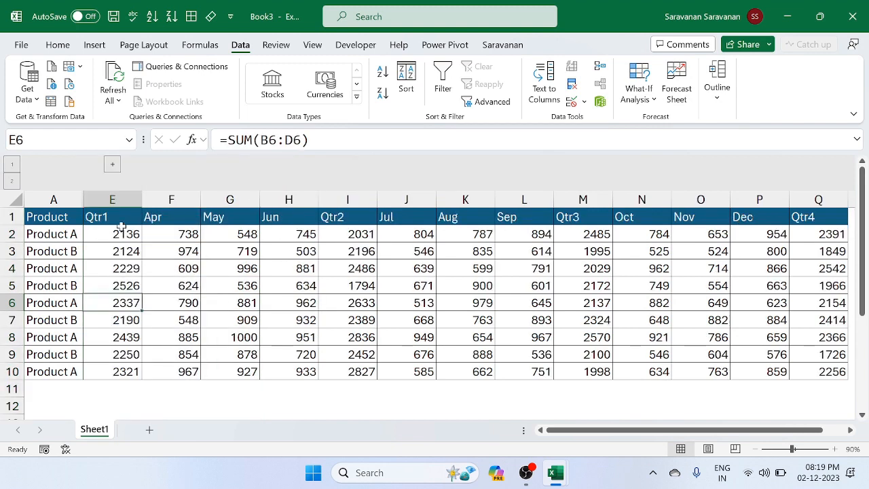
- Group the Apr to Jun columns F:H
{"action": "left_click", "coordinate": [177, 201]}
{"action": "left_click_drag", "start_coordinate": [177, 201], "coordinate": [319, 200]}
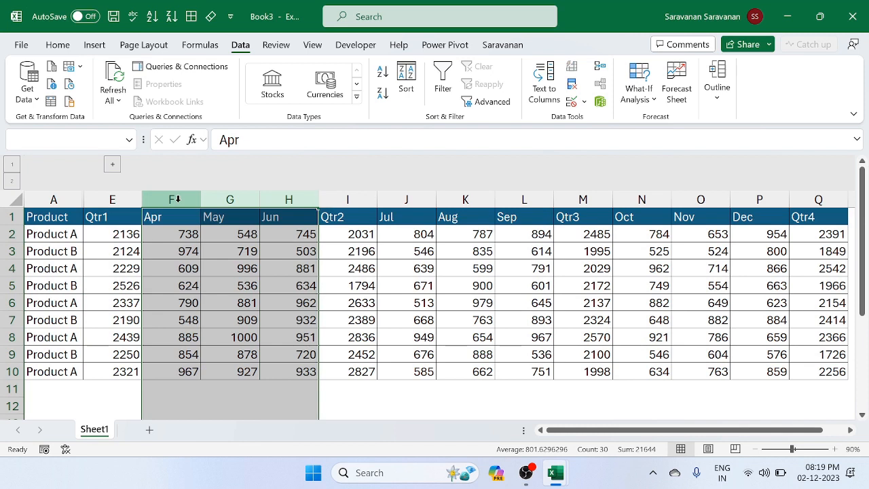
{"action": "left_click", "coordinate": [720, 102]}
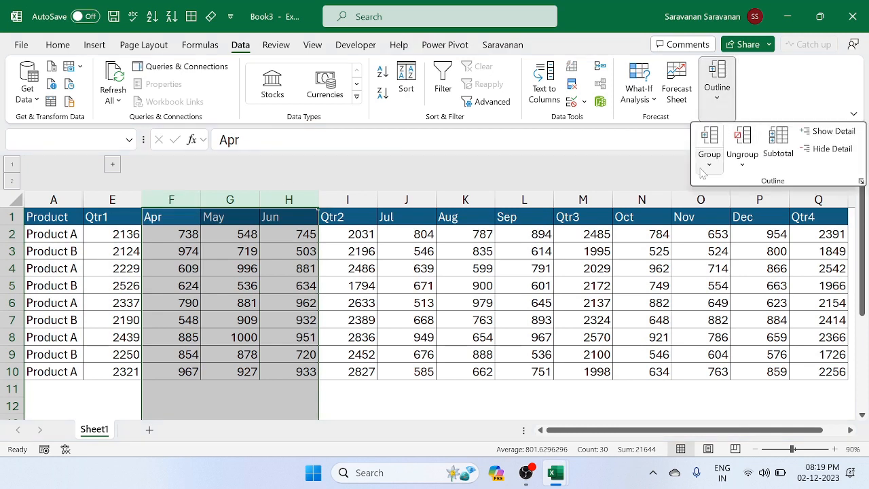
{"action": "left_click", "coordinate": [711, 167]}
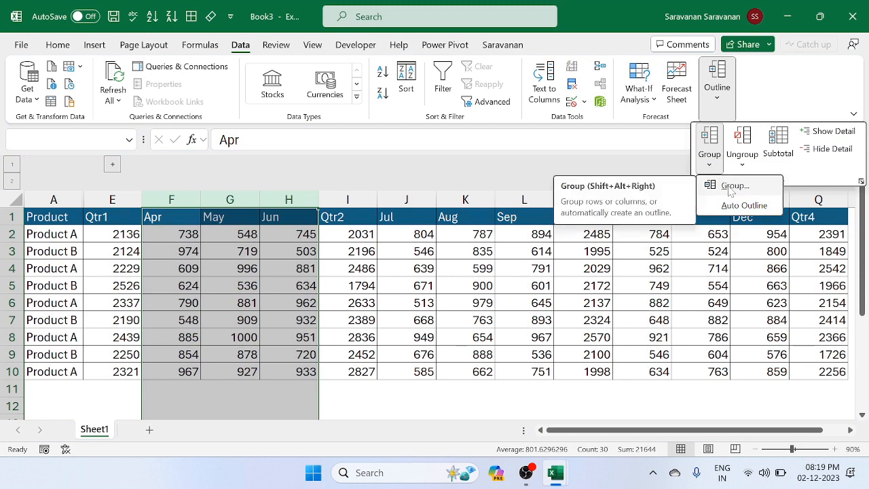
{"action": "key", "text": "Escape"}
{"action": "key", "text": "Escape"}
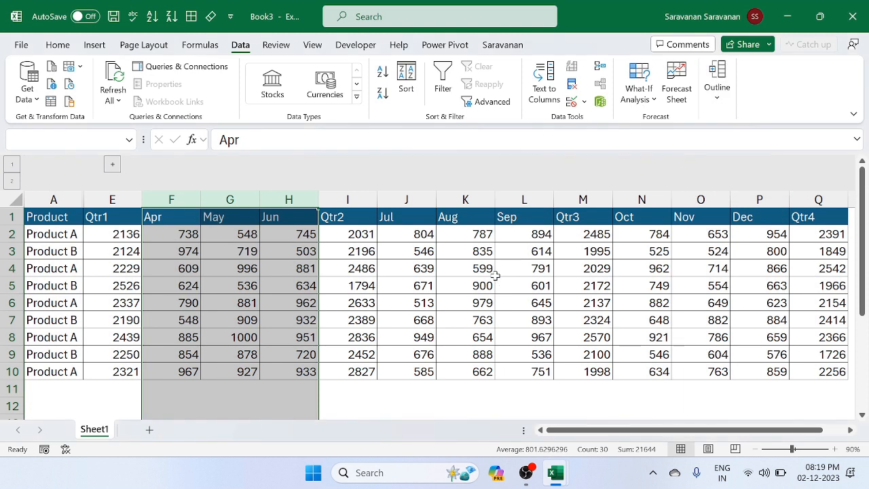
{"action": "key", "text": "shift+alt+Right"}
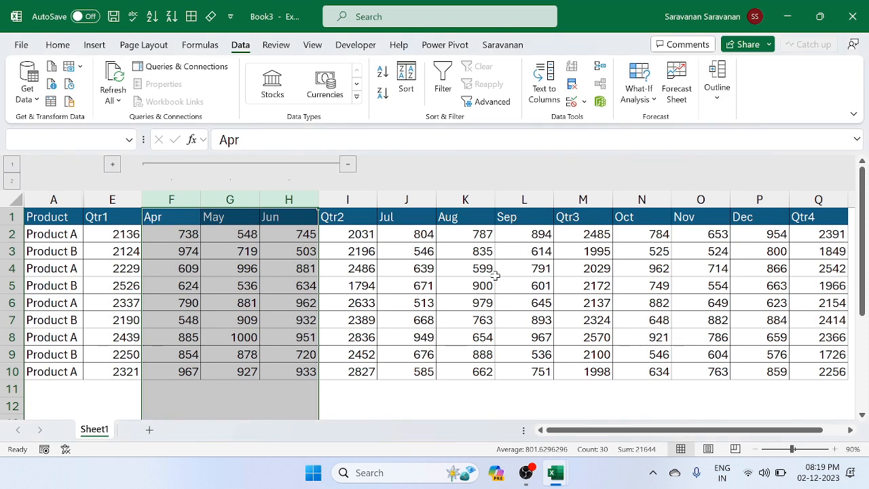
- Group the Jul to Sep columns J:L
{"action": "key", "text": "Right"}
{"action": "key", "text": "Right"}
{"action": "key", "text": "Right"}
{"action": "key", "text": "Right"}
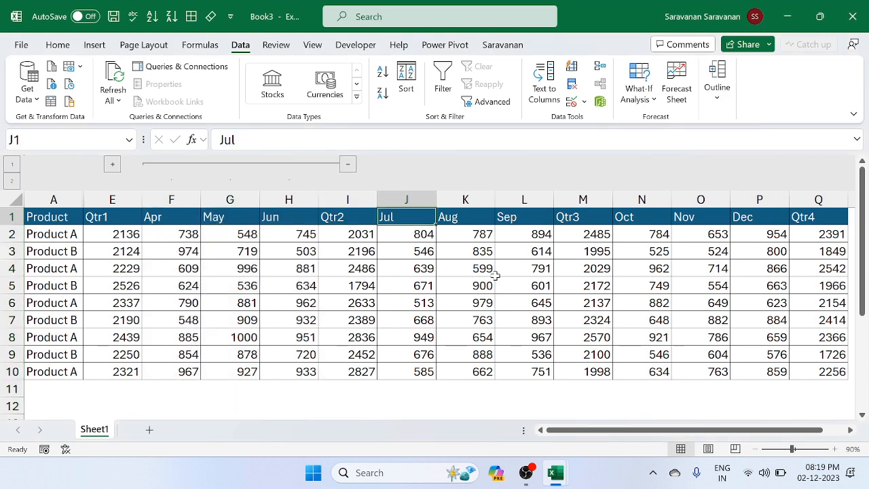
{"action": "key", "text": "ctrl+space"}
{"action": "key", "text": "shift+Right"}
{"action": "key", "text": "shift+Right"}
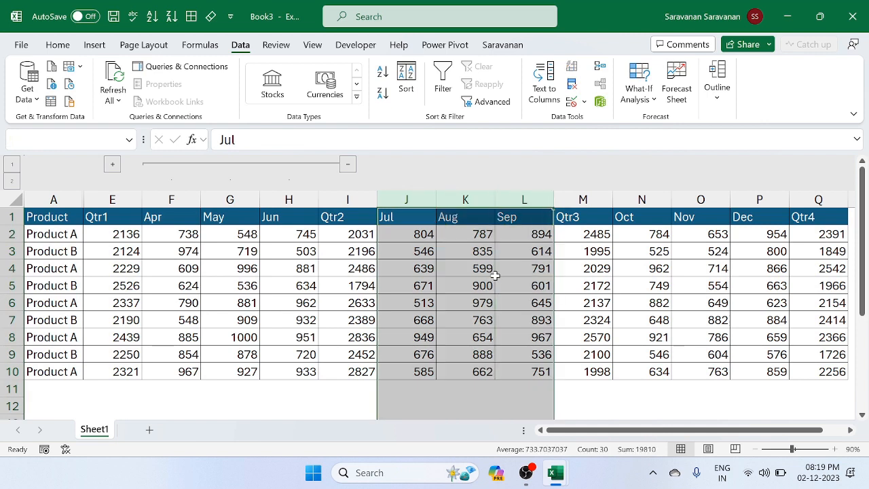
{"action": "key", "text": "shift+alt+Right"}
{"action": "key", "text": "Right"}
{"action": "key", "text": "Right"}
{"action": "key", "text": "Right"}
{"action": "key", "text": "Right"}
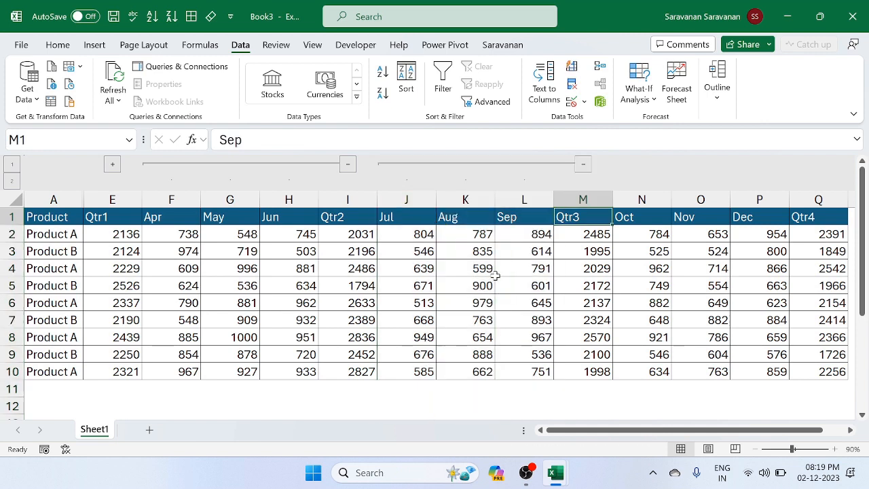
{"action": "key", "text": "shift+space"}
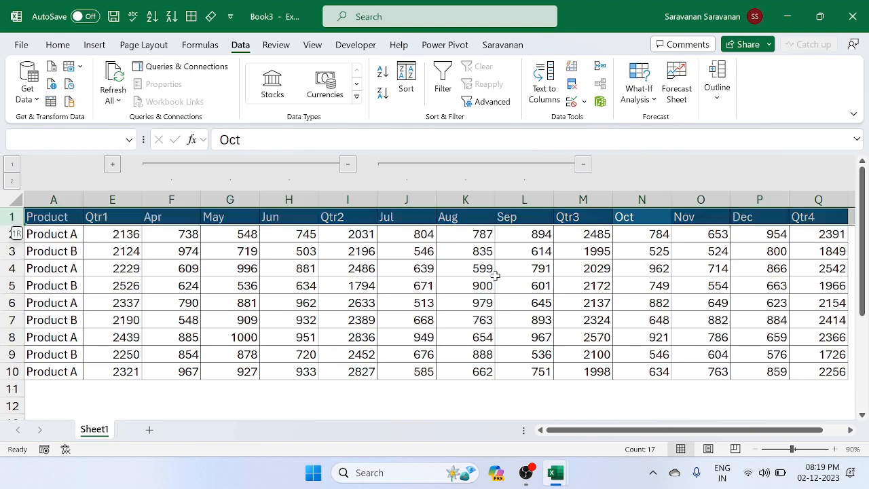
{"action": "key", "text": "Right"}
{"action": "key", "text": "ctrl+space"}
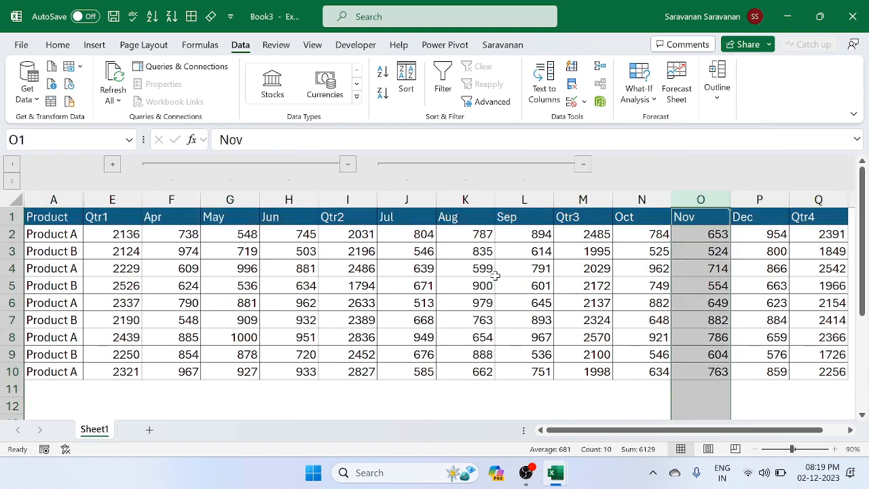
{"action": "key", "text": "Left"}
{"action": "key", "text": "ctrl+space"}
{"action": "key", "text": "shift+Right"}
{"action": "key", "text": "shift+Right"}
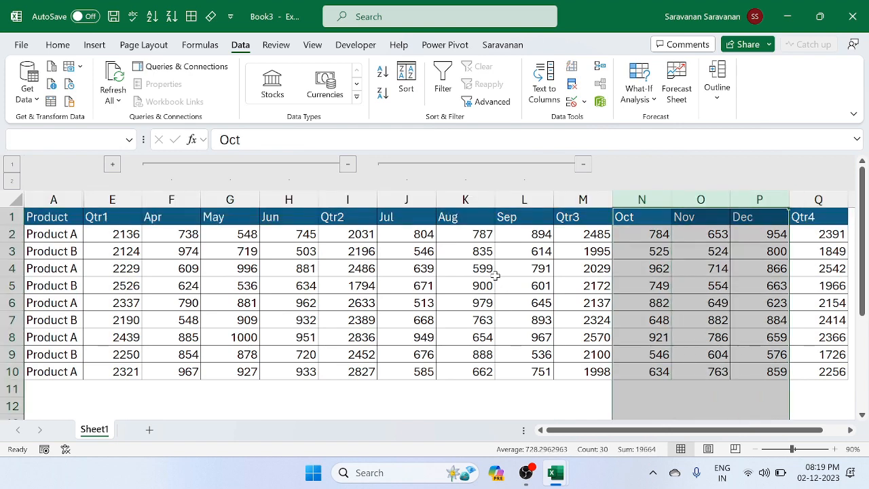
{"action": "key", "text": "shift+Right"}
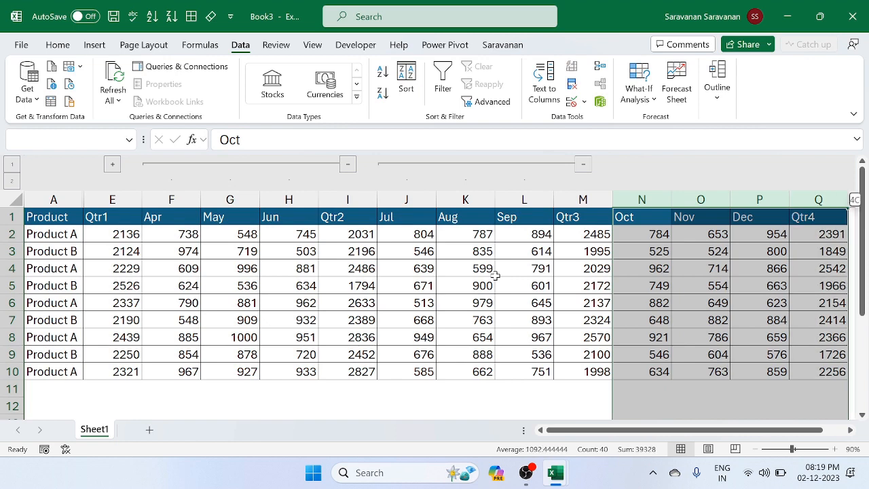
- Collapse the Apr to Jun and Jul to Sep column groups so only Qtr2 and Qtr3 show
{"action": "left_click", "coordinate": [349, 164]}
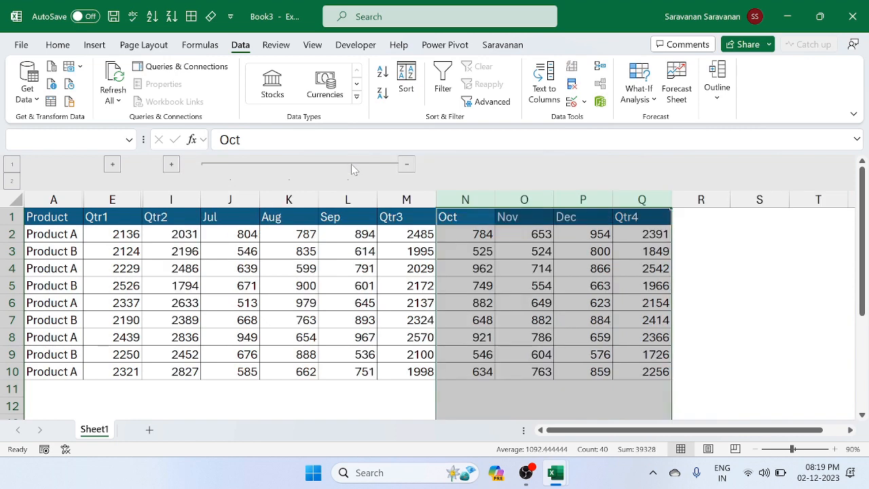
{"action": "left_click", "coordinate": [406, 164]}
{"action": "left_click", "coordinate": [287, 286]}
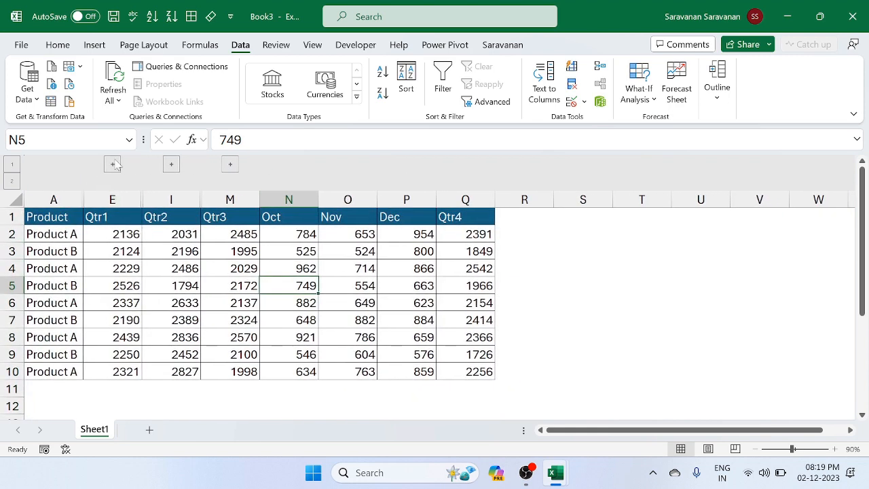
- Expand and re-collapse the Jan to Mar group and the Jul to Sep group to view their month columns
{"action": "left_click", "coordinate": [113, 164]}
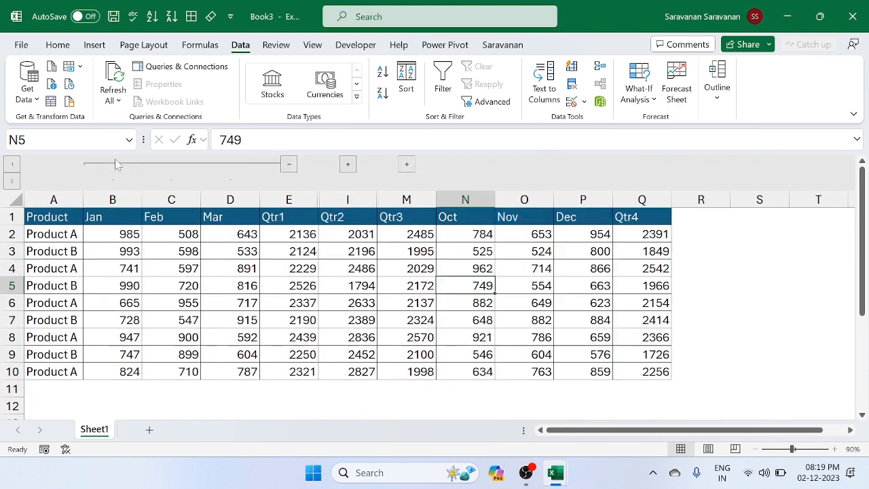
{"action": "left_click", "coordinate": [290, 167]}
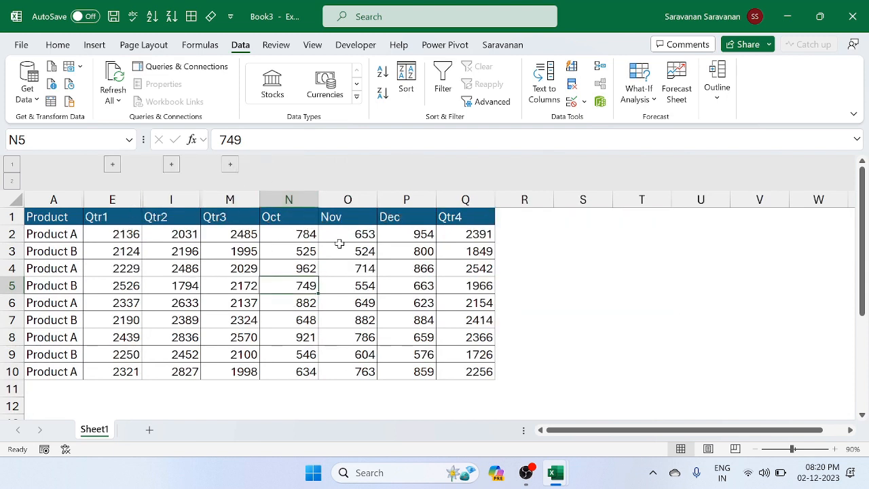
{"action": "left_click", "coordinate": [231, 165]}
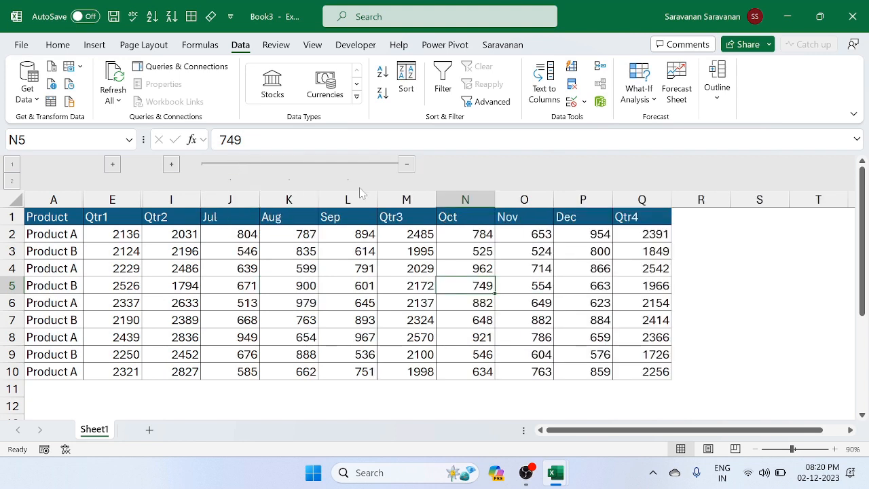
{"action": "left_click", "coordinate": [406, 164]}
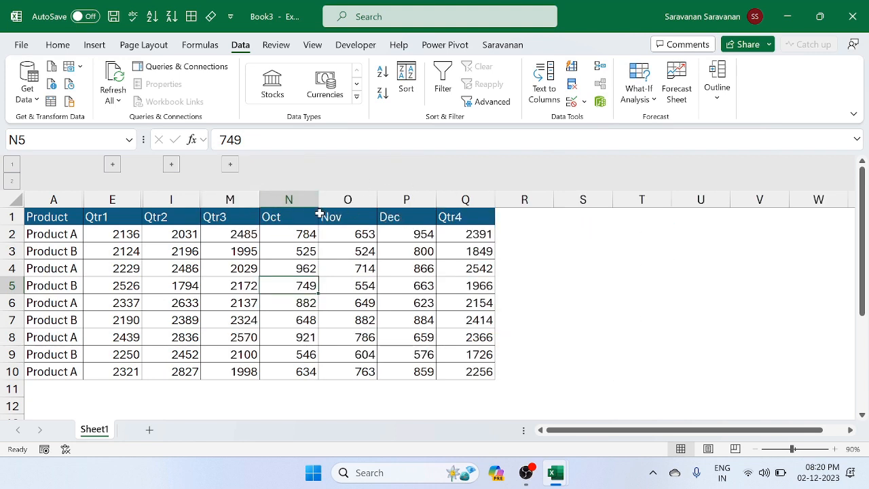
- Group the Oct to Dec columns N:P and collapse the group so only Qtr4 shows
{"action": "left_click_drag", "start_coordinate": [298, 198], "coordinate": [435, 199]}
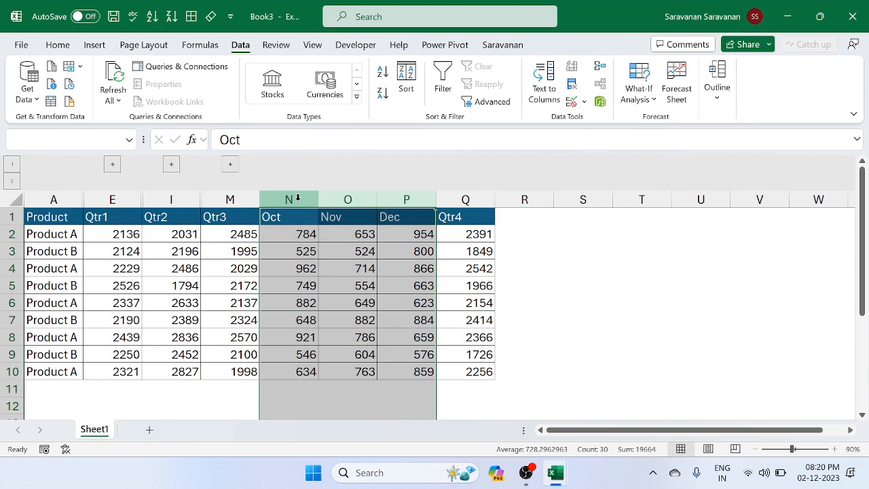
{"action": "key", "text": "shift+Right"}
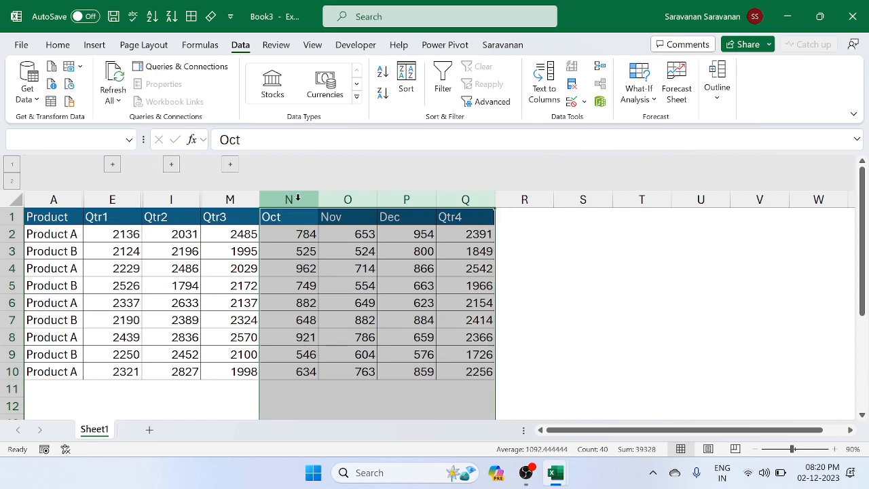
{"action": "key", "text": "shift+Left"}
{"action": "key", "text": "shift+alt+Right"}
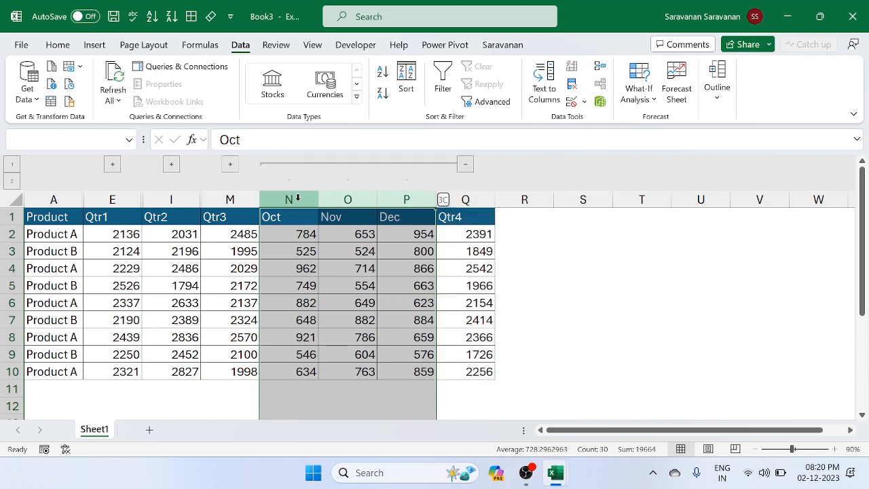
{"action": "left_click", "coordinate": [466, 164]}
{"action": "left_click", "coordinate": [146, 253]}
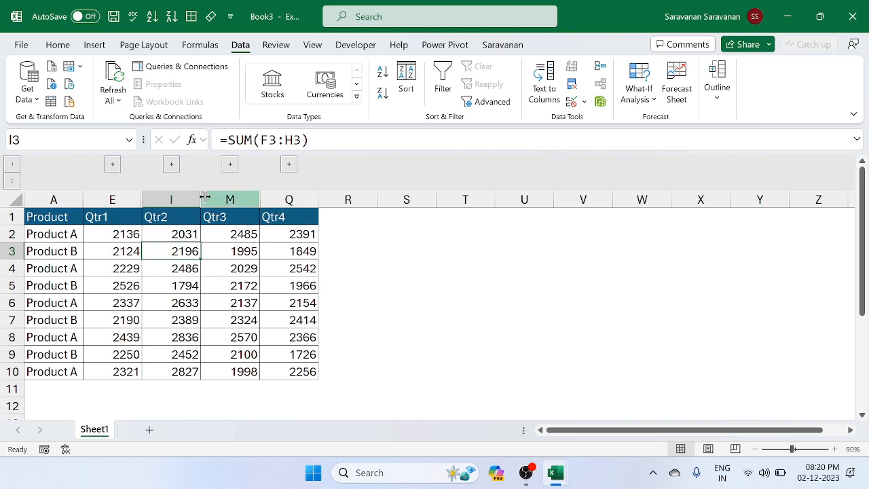
- View all columns at outline level 2, return to level 1, and briefly expand the Jul to Sep group
{"action": "left_click", "coordinate": [15, 182]}
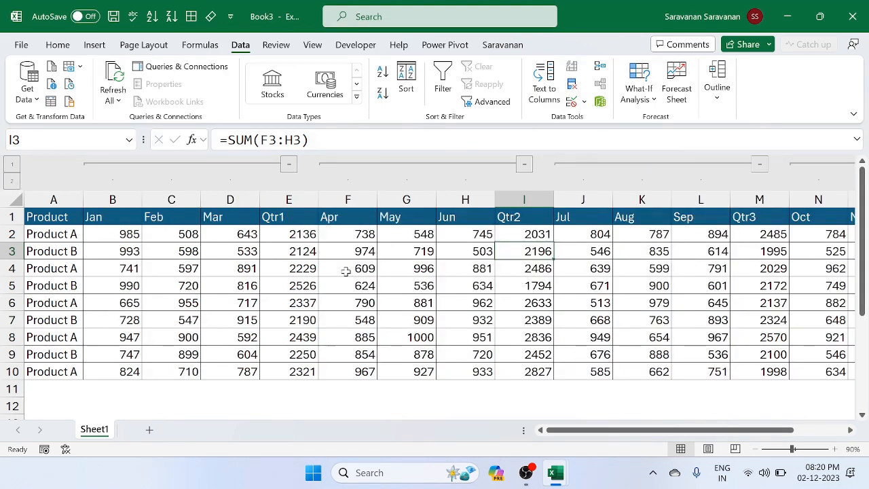
{"action": "left_click", "coordinate": [12, 165]}
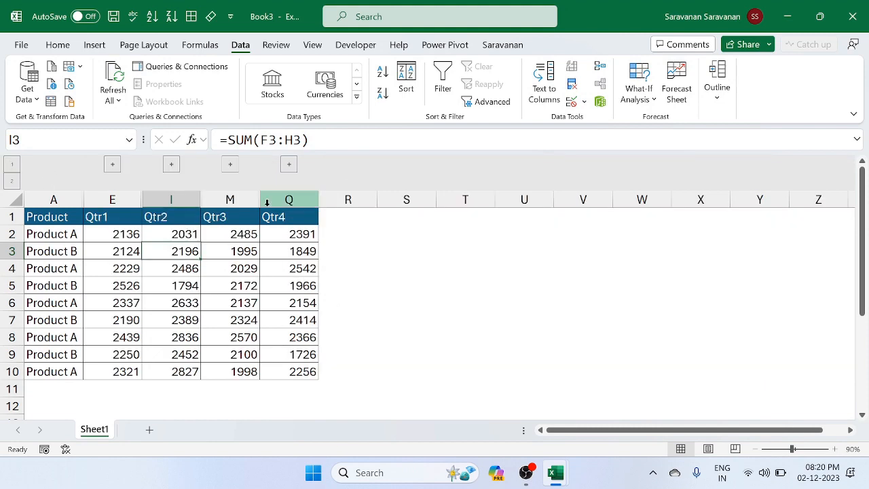
{"action": "left_click", "coordinate": [231, 165]}
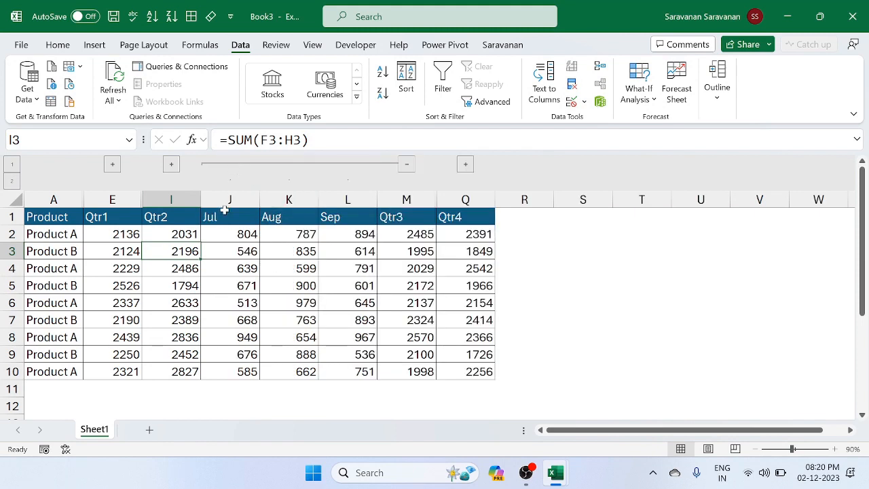
{"action": "left_click", "coordinate": [406, 165]}
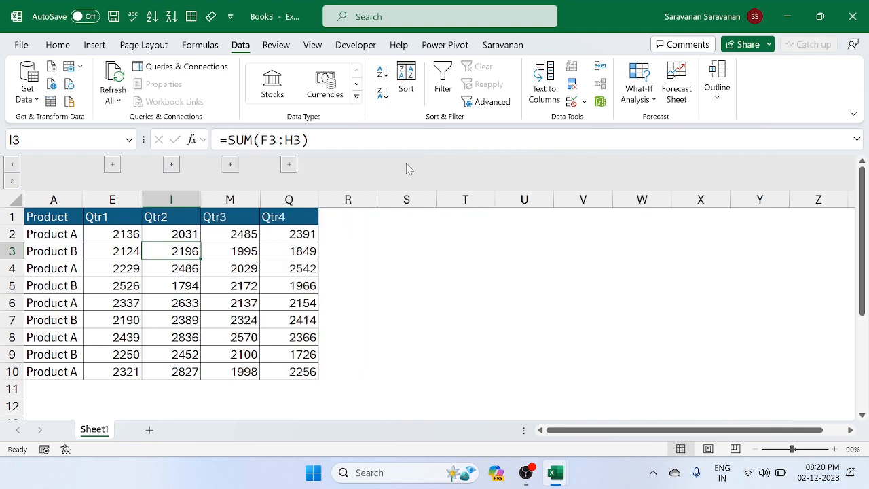
{"action": "left_click", "coordinate": [29, 292]}
{"action": "key", "text": "shift+space"}
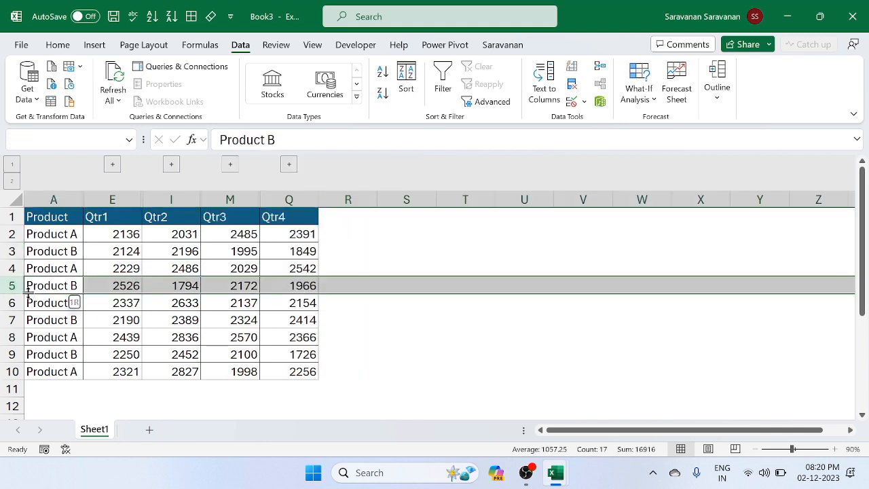
{"action": "key", "text": "shift+Down"}
{"action": "key", "text": "shift+Down"}
{"action": "key", "text": "shift+Down"}
- Group rows 6 to 10 of the product table
{"action": "key", "text": "Down"}
{"action": "key", "text": "shift+space"}
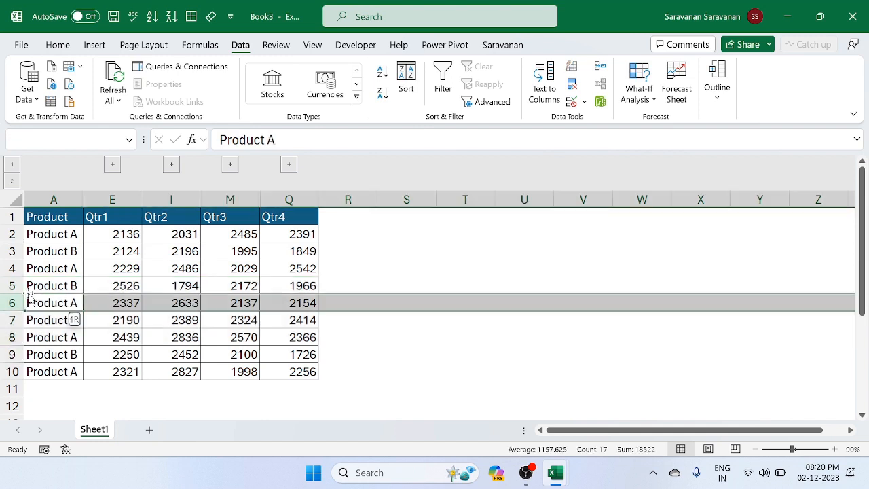
{"action": "key", "text": "shift+Down"}
{"action": "key", "text": "shift+Down"}
{"action": "key", "text": "shift+Down"}
{"action": "key", "text": "shift+Down"}
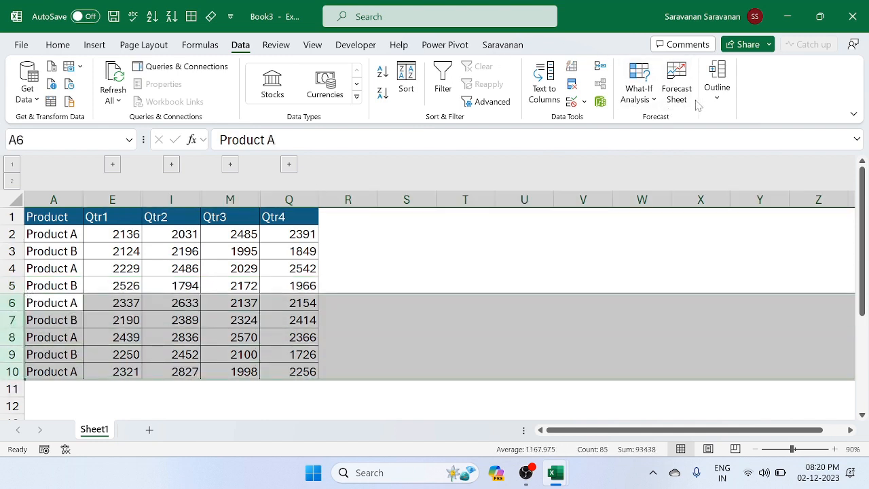
{"action": "left_click", "coordinate": [731, 109]}
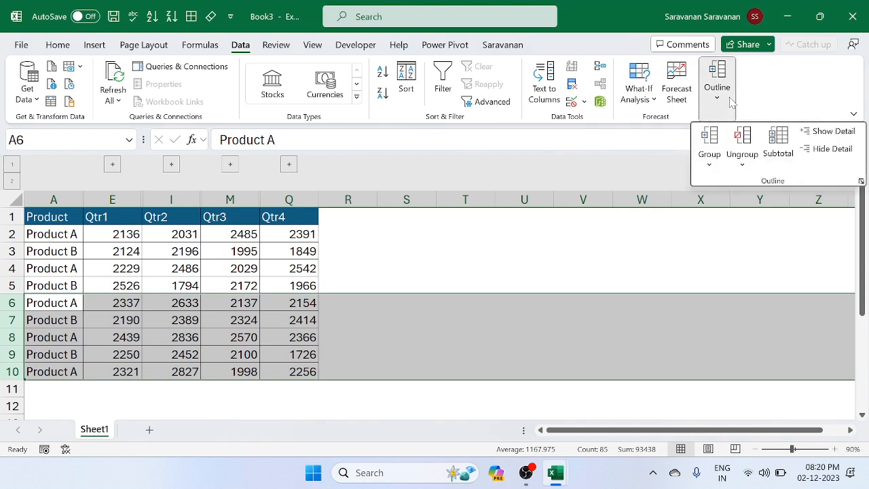
{"action": "left_click", "coordinate": [710, 160]}
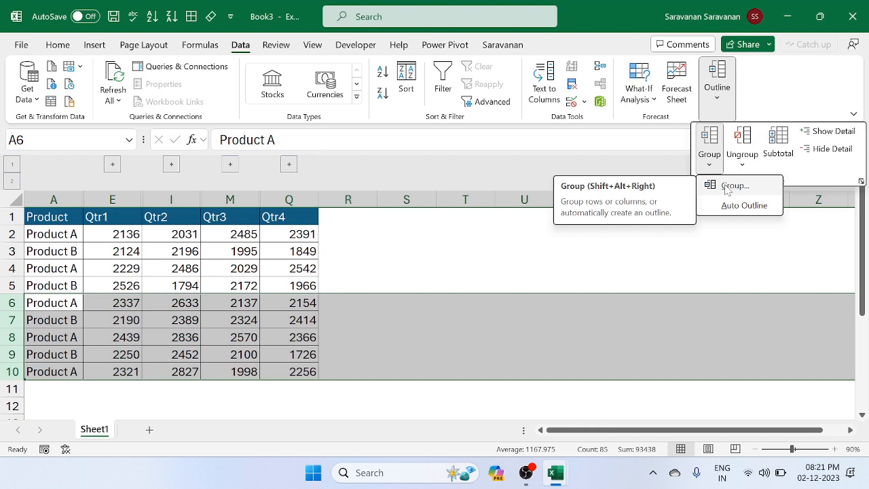
{"action": "key", "text": "Escape"}
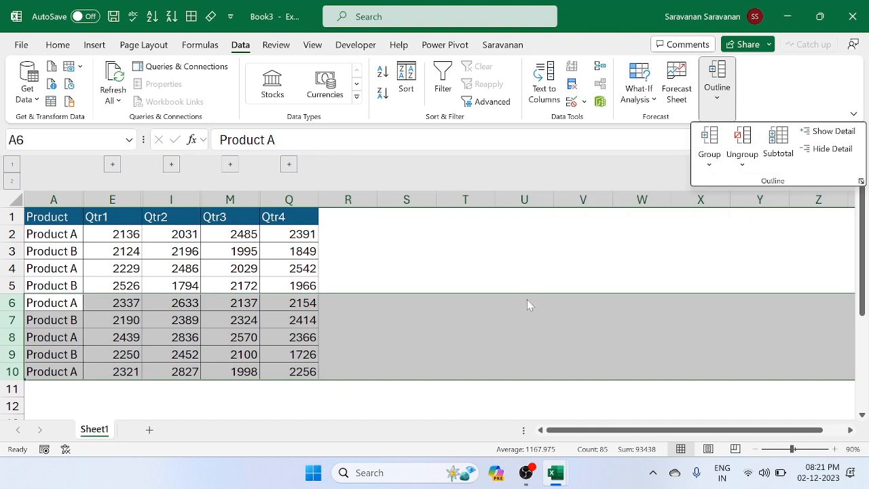
{"action": "key", "text": "Escape"}
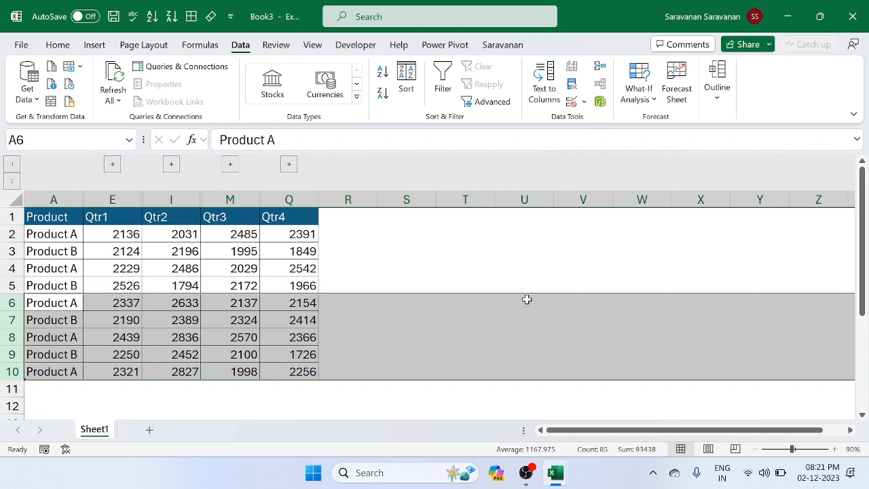
{"action": "key", "text": "shift+alt+Right"}
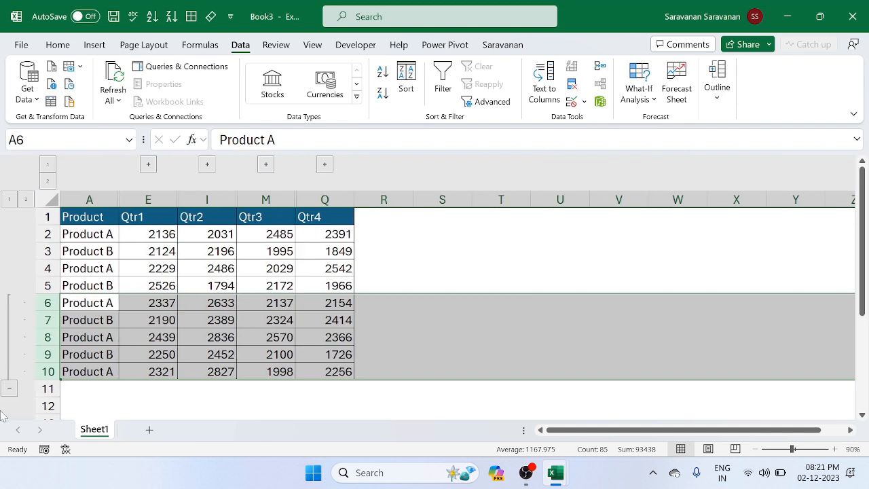
- Collapse the group of rows 6 to 10, select I5, and expand the rows again with row outline level 2
{"action": "left_click", "coordinate": [10, 388]}
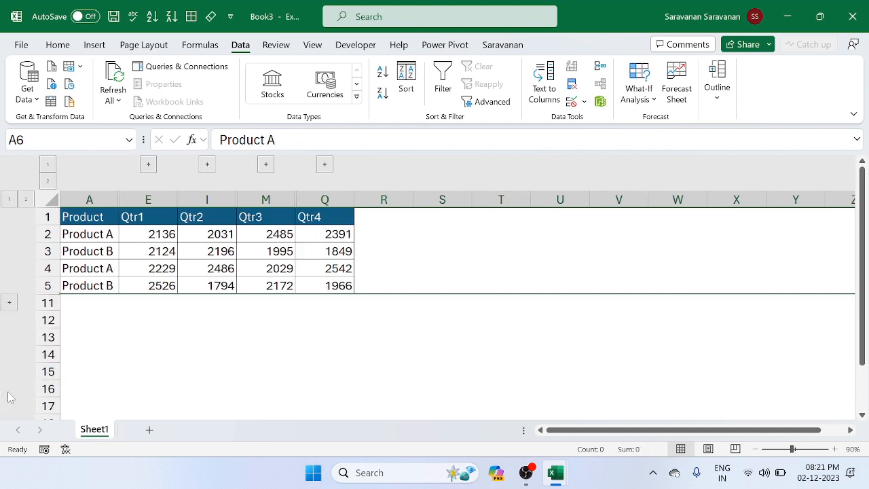
{"action": "left_click", "coordinate": [182, 283]}
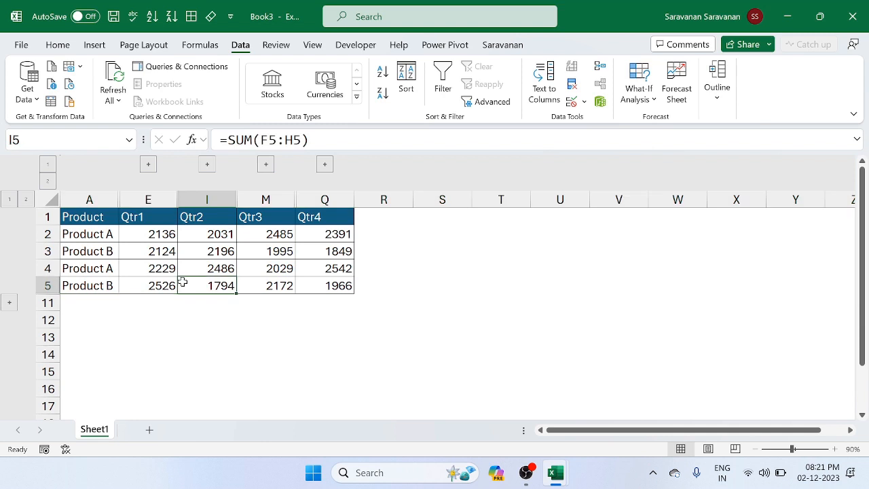
{"action": "left_click", "coordinate": [26, 199]}
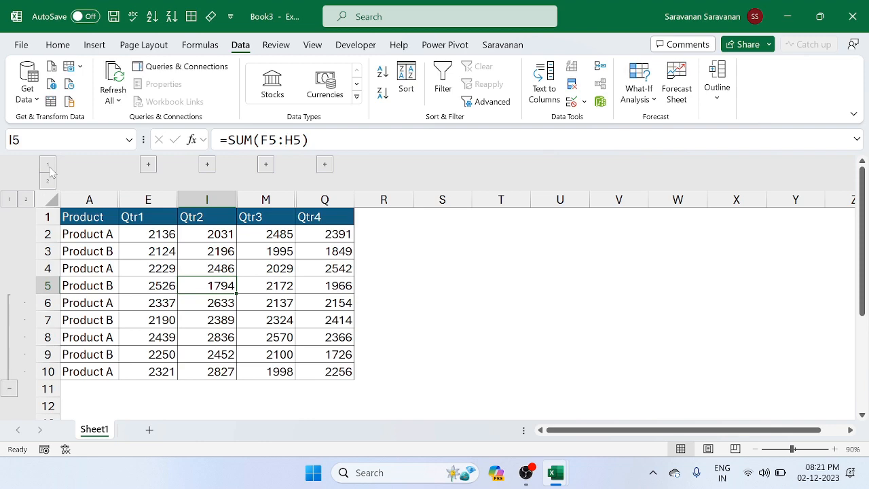
- Switch the column outline between level 2 and level 1, ending at level 2 with all month columns expanded
{"action": "left_click", "coordinate": [48, 181]}
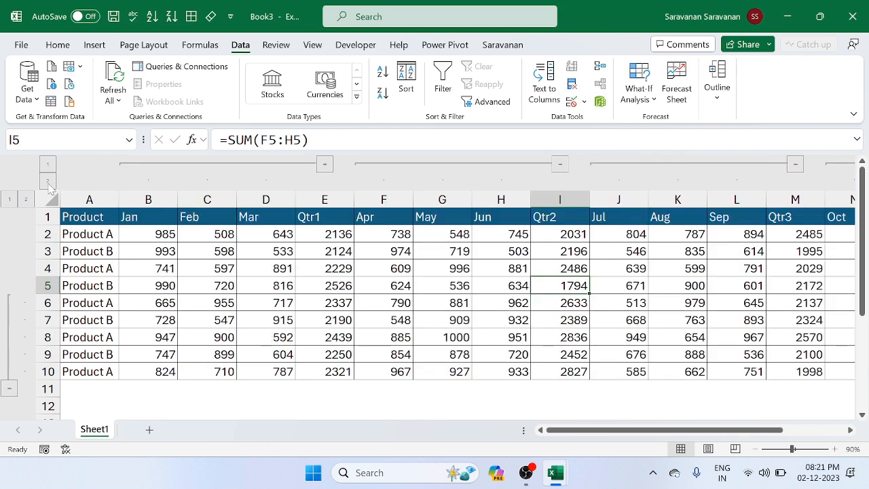
{"action": "left_click", "coordinate": [48, 164]}
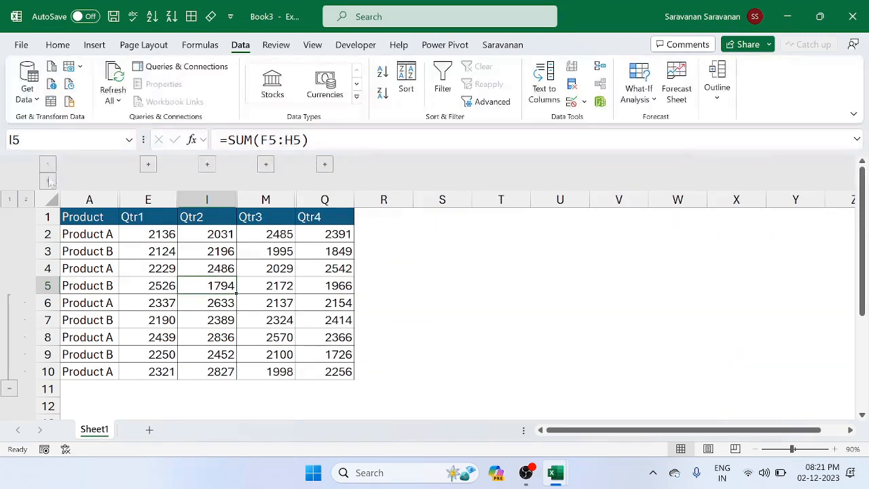
{"action": "left_click", "coordinate": [48, 182]}
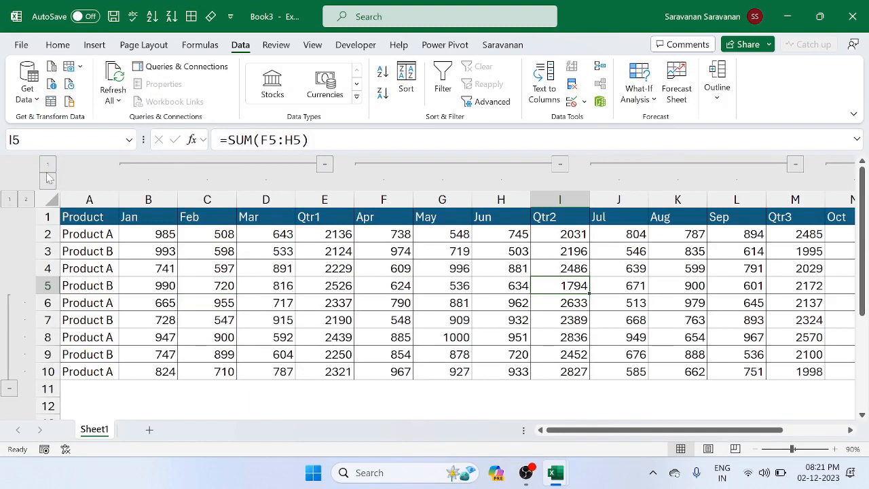
- Collapse the month columns to outline level 1 so only the quarter totals show, and select cell R2
{"action": "left_click", "coordinate": [48, 165]}
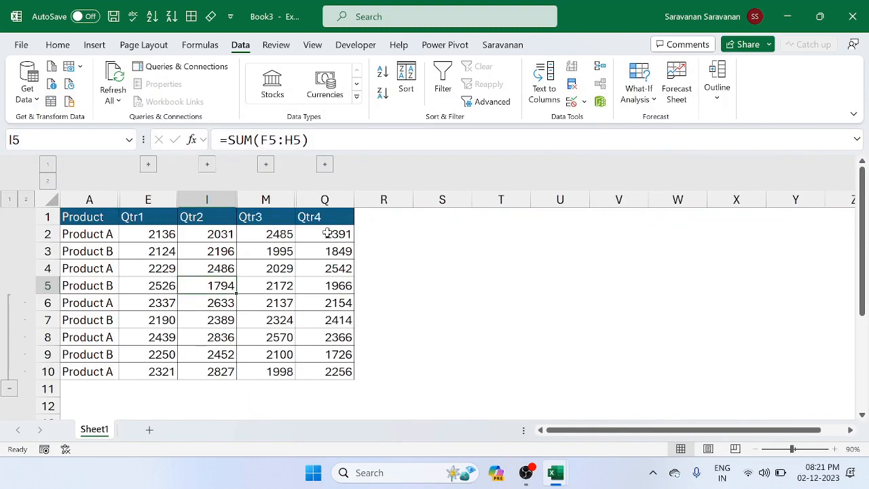
{"action": "left_click", "coordinate": [369, 239]}
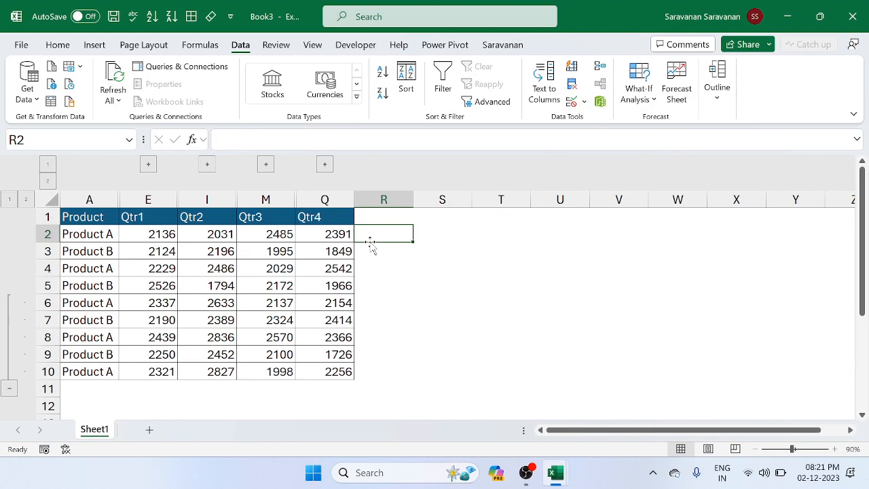
- Switch to the Book1 workbook's Subtotal sheet and select the Coat cell B2 in the product table
{"action": "key", "text": "alt+Tab"}
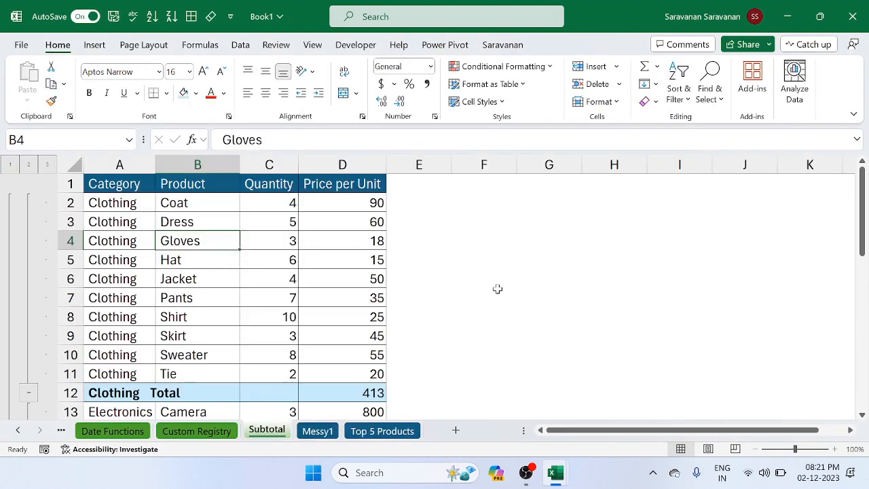
{"action": "scroll", "coordinate": [202, 259], "scroll_direction": "up", "scroll_amount": 2}
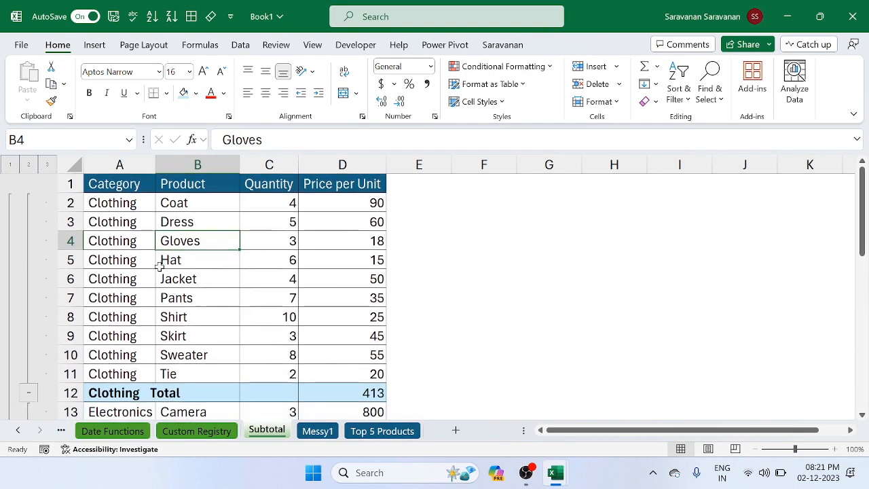
{"action": "left_click", "coordinate": [164, 196]}
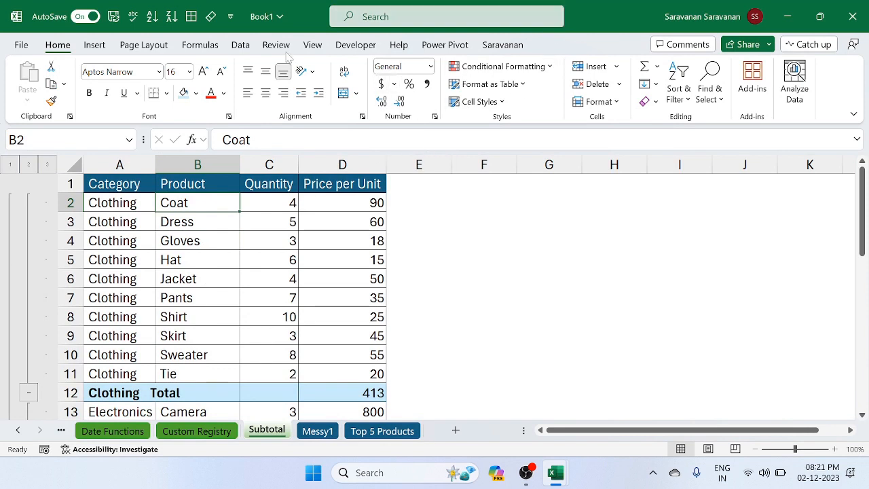
- Add Sum subtotals of Price per Unit at each change in Product, keeping the current category subtotals instead of replacing them
{"action": "left_click", "coordinate": [242, 44]}
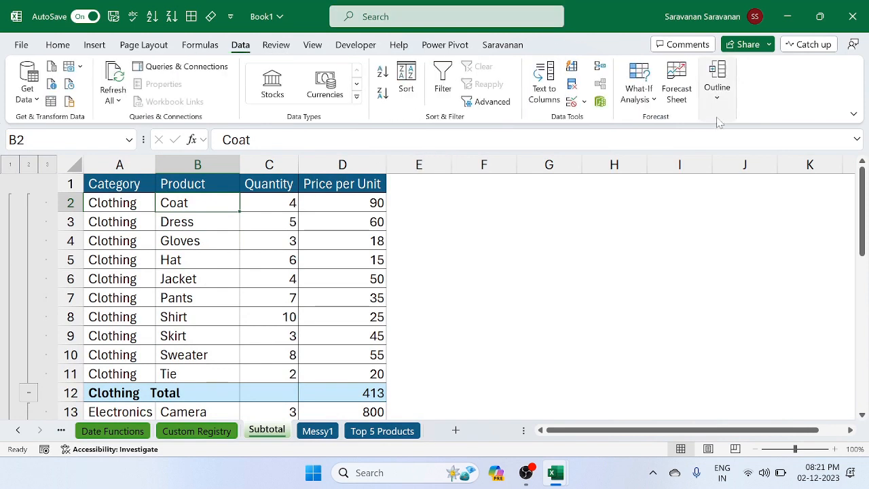
{"action": "left_click", "coordinate": [717, 85]}
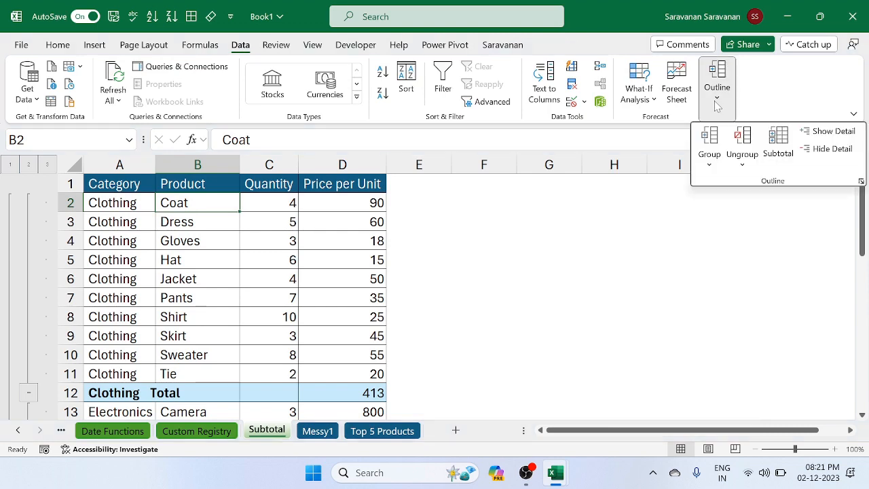
{"action": "left_click", "coordinate": [778, 144]}
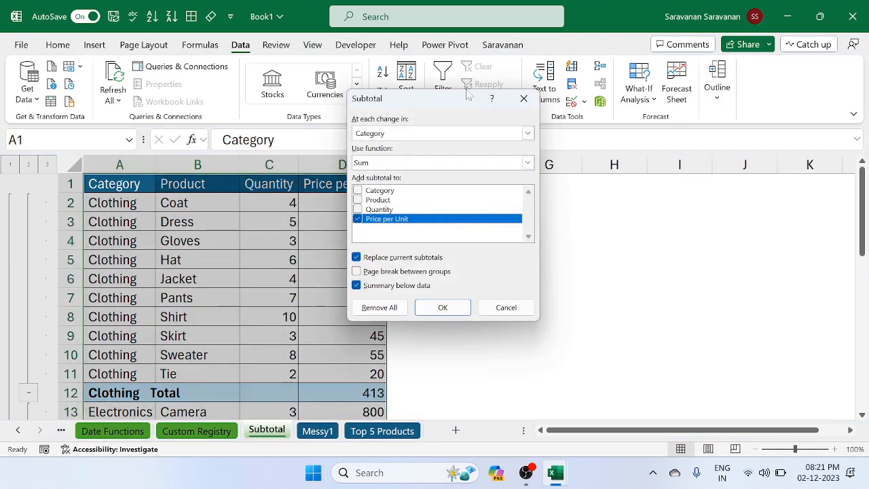
{"action": "left_click_drag", "start_coordinate": [446, 102], "coordinate": [611, 139]}
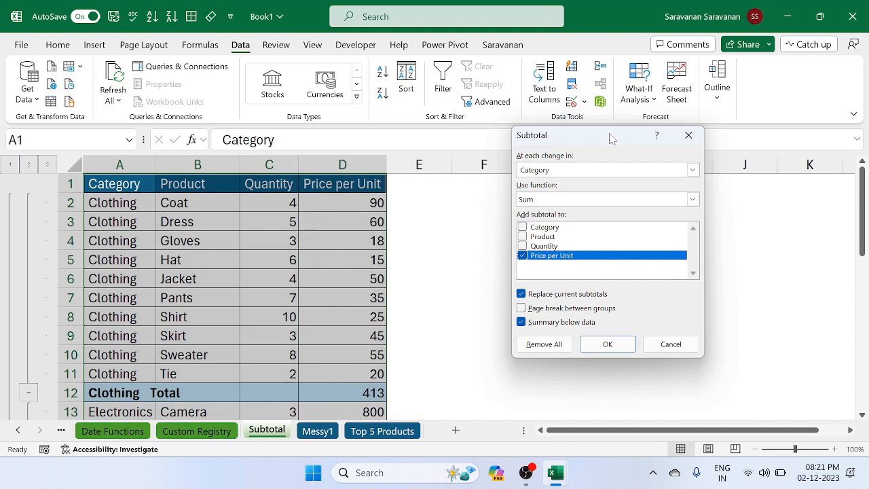
{"action": "left_click", "coordinate": [626, 177]}
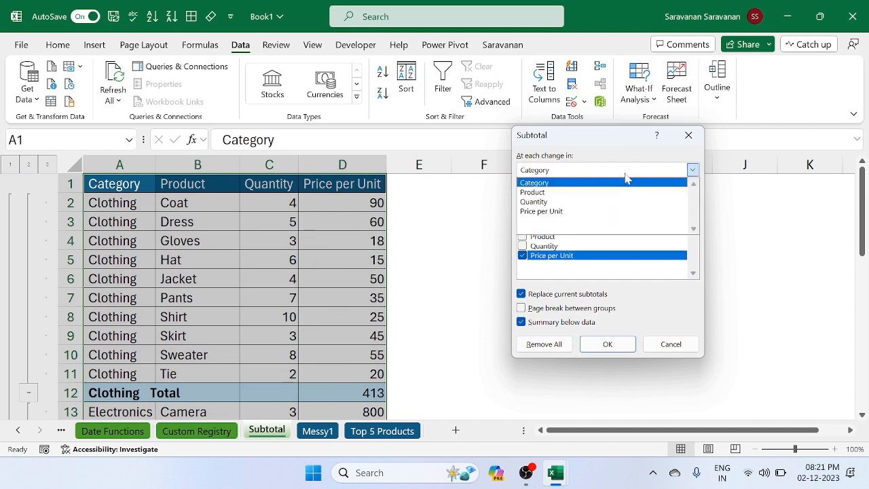
{"action": "left_click", "coordinate": [581, 193]}
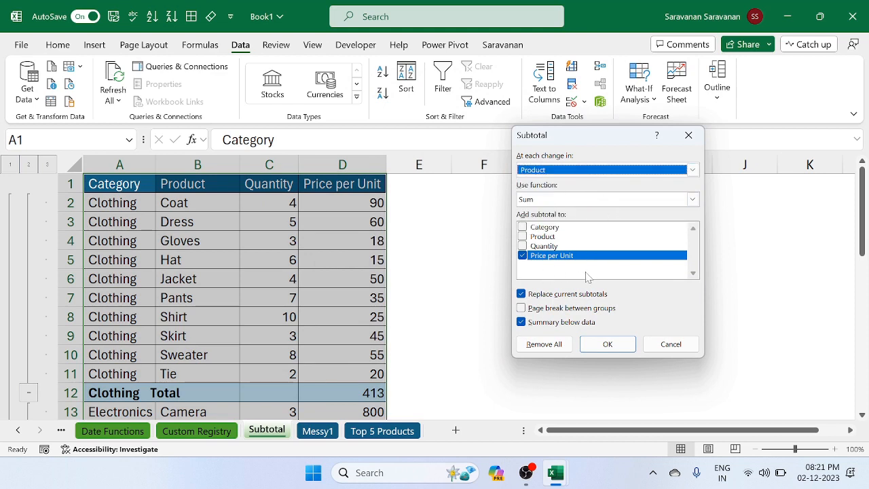
{"action": "left_click", "coordinate": [581, 200]}
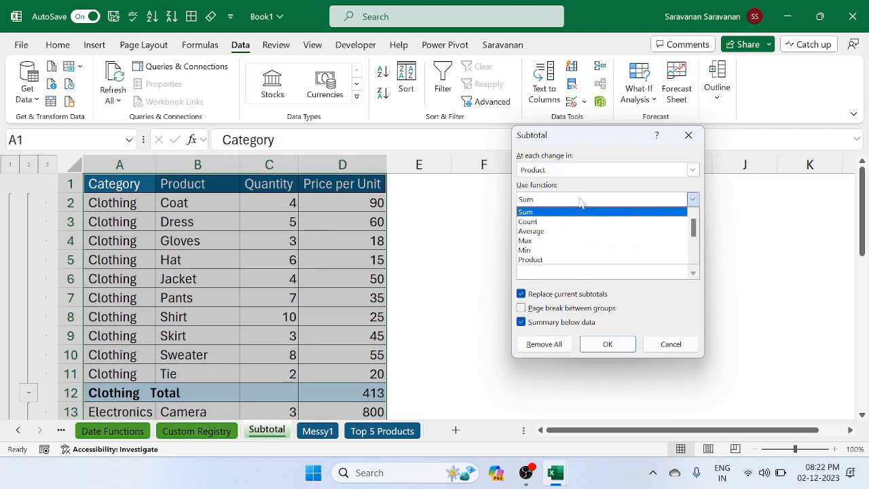
{"action": "left_click", "coordinate": [580, 201]}
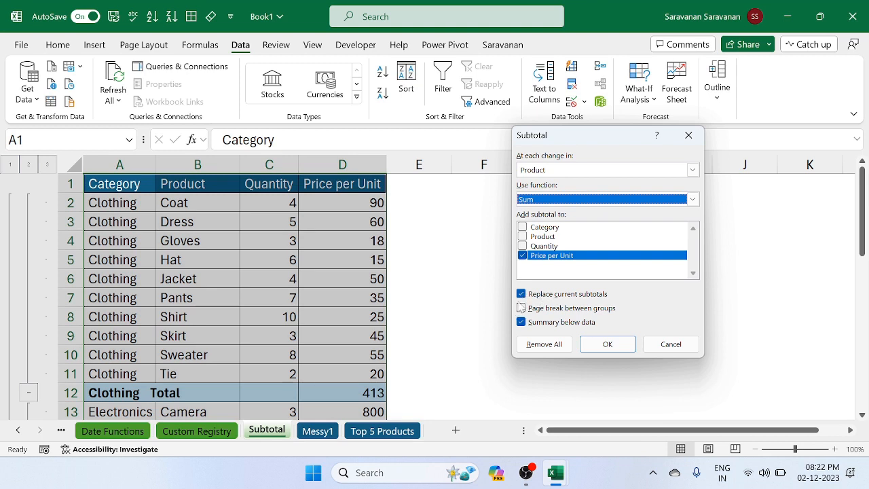
{"action": "left_click", "coordinate": [523, 295]}
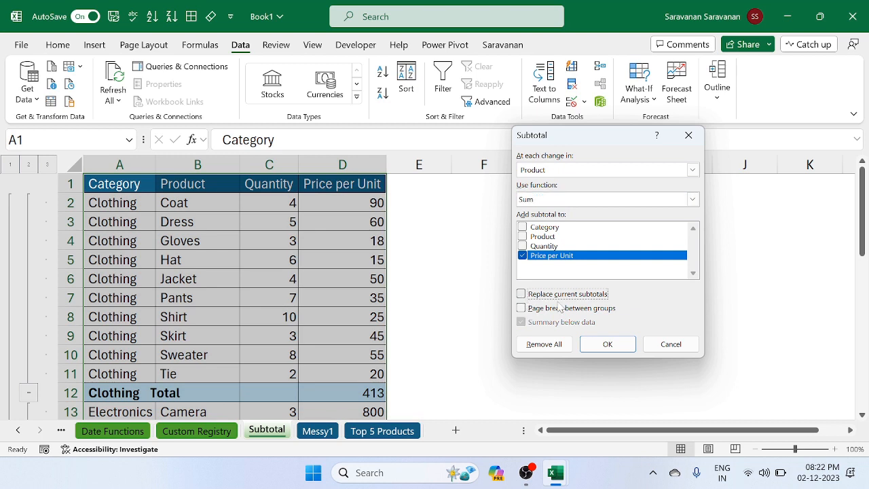
{"action": "left_click", "coordinate": [608, 344]}
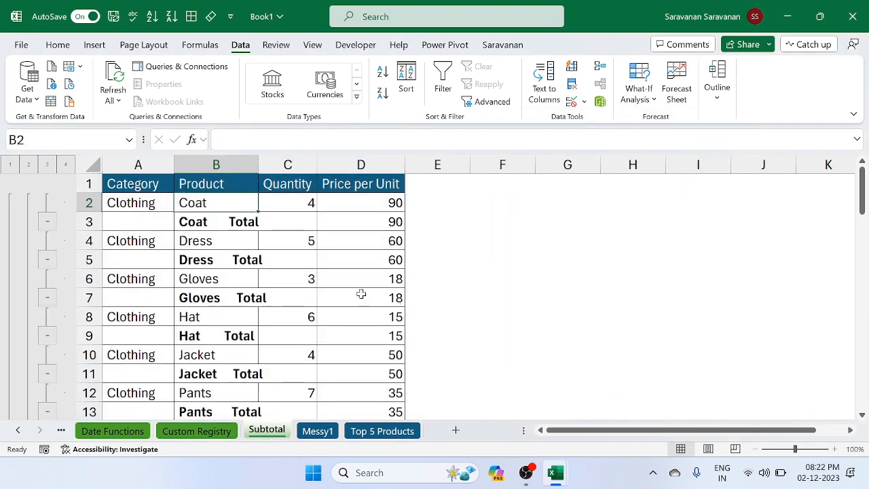
{"action": "left_click", "coordinate": [290, 269]}
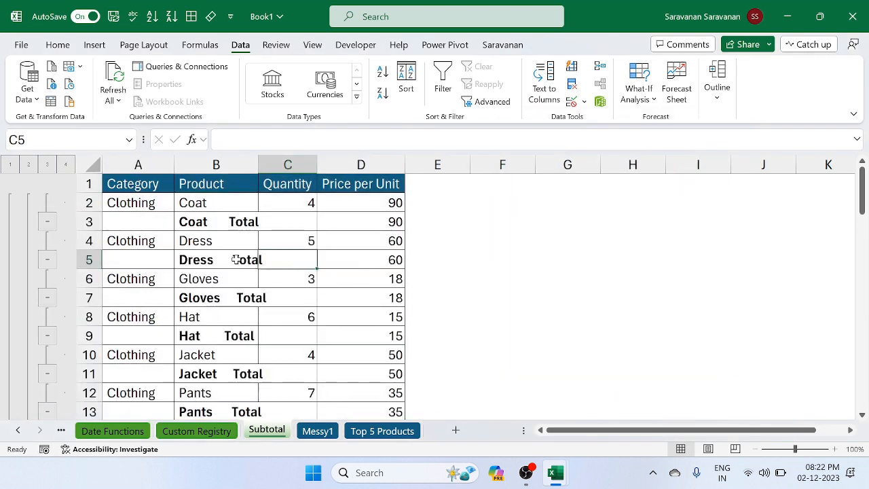
- View the nested subtotals at outline levels 1, 2, 3 and 4, and look through the fully expanded Clothing rows
{"action": "left_click", "coordinate": [10, 164]}
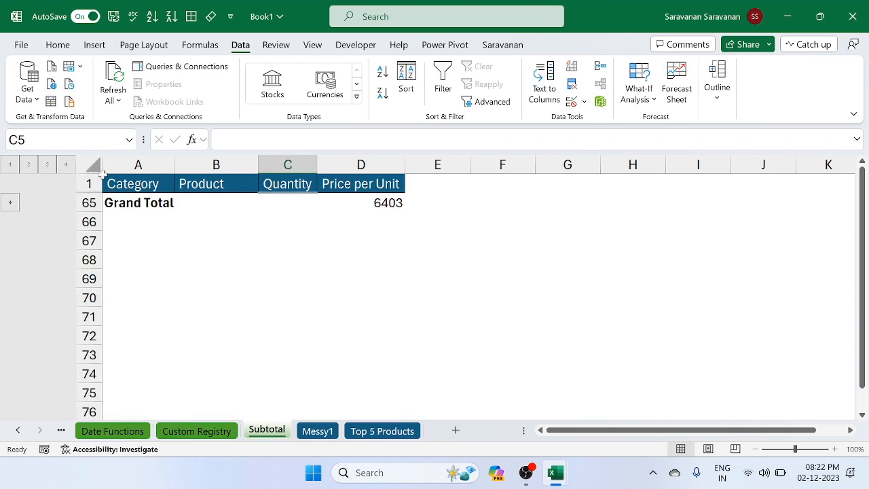
{"action": "left_click", "coordinate": [29, 165]}
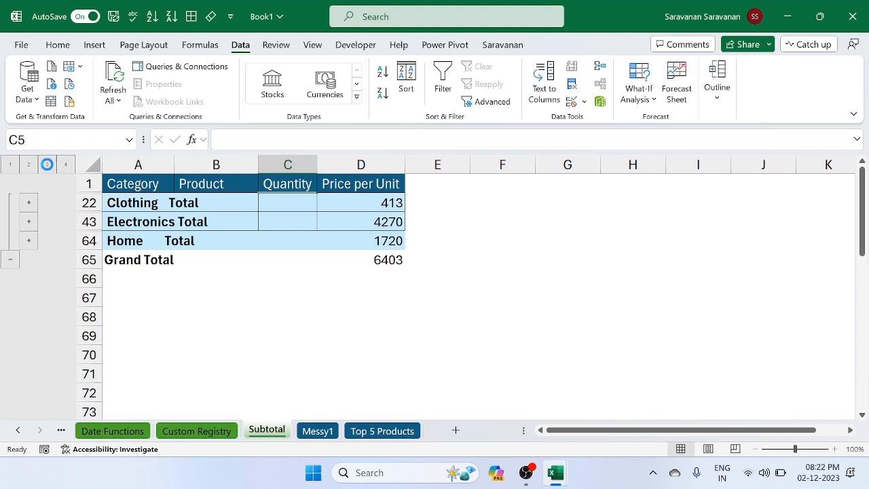
{"action": "left_click", "coordinate": [47, 164]}
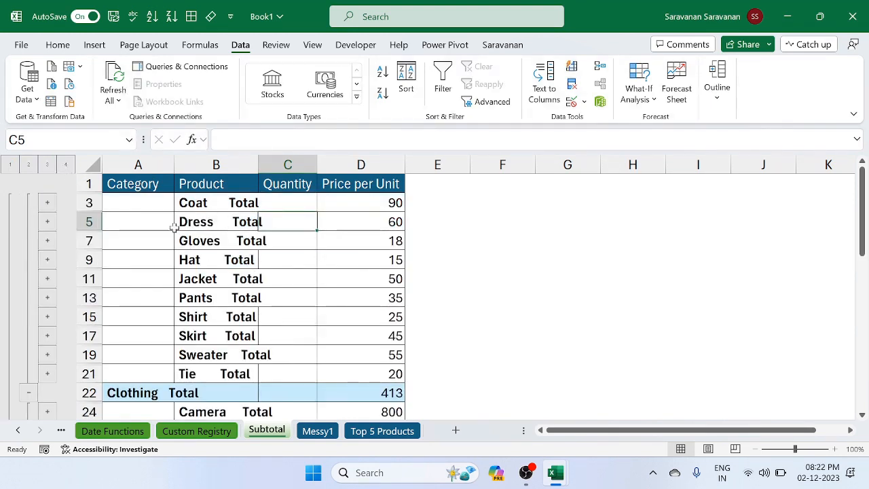
{"action": "left_click", "coordinate": [66, 164]}
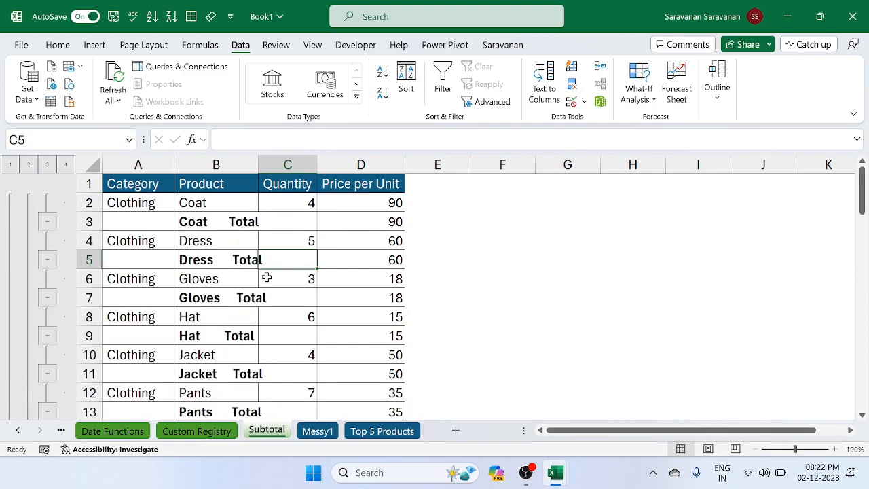
{"action": "scroll", "coordinate": [267, 277], "scroll_direction": "down", "scroll_amount": 4}
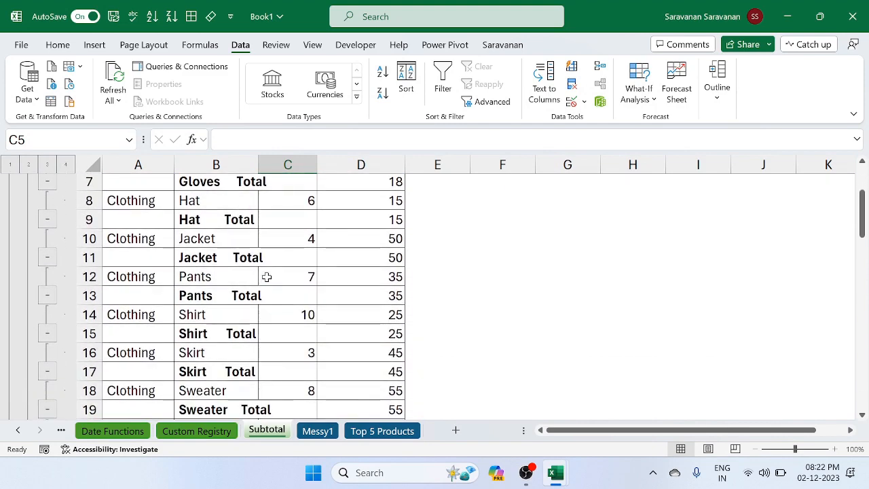
{"action": "scroll", "coordinate": [266, 278], "scroll_direction": "up", "scroll_amount": 2}
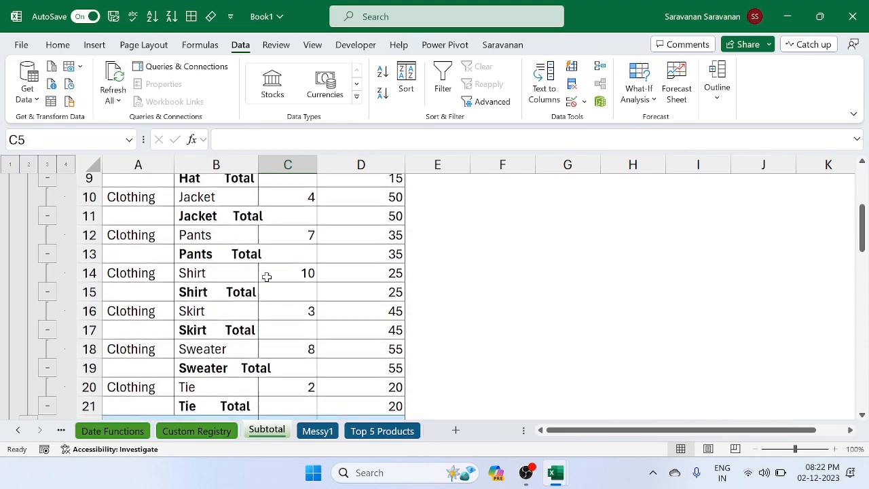
{"action": "scroll", "coordinate": [267, 277], "scroll_direction": "up", "scroll_amount": 3}
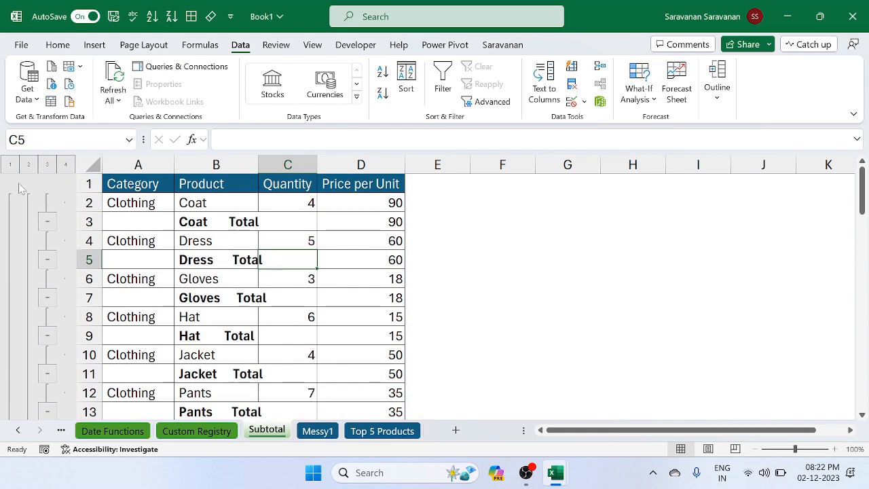
- Select the whole Subtotal sheet and remove all subtotals from the product table
{"action": "left_click", "coordinate": [97, 166]}
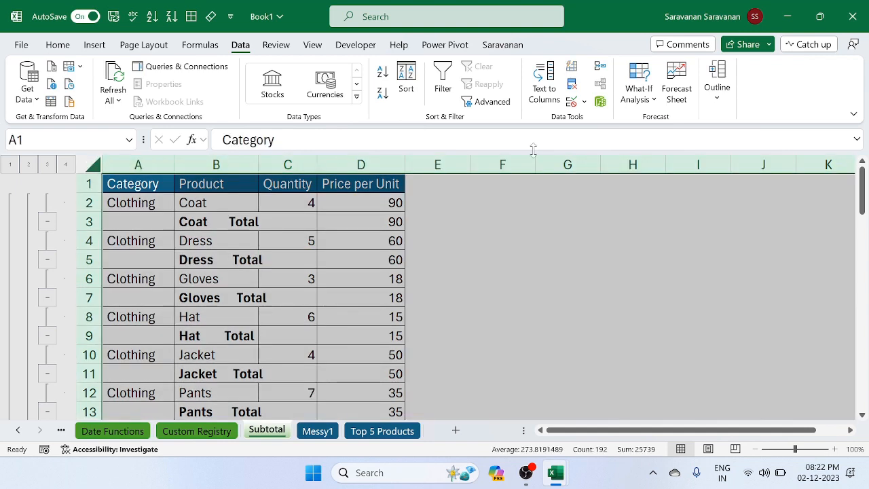
{"action": "left_click", "coordinate": [717, 96]}
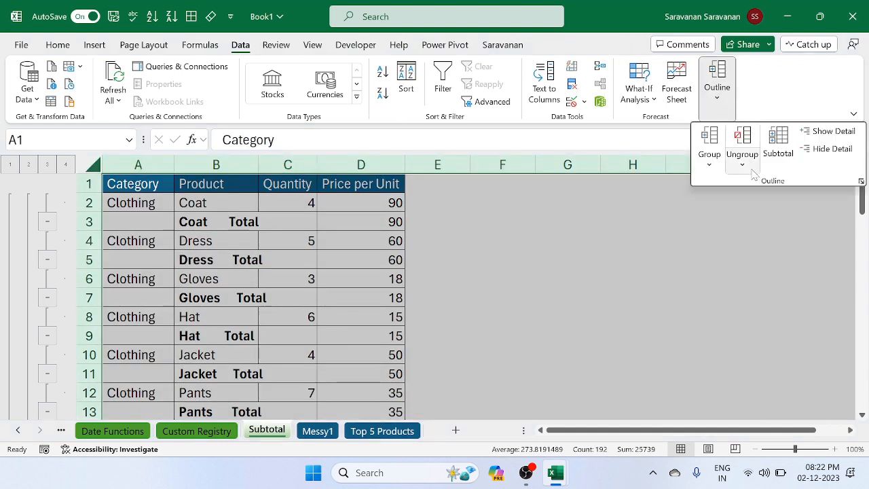
{"action": "left_click", "coordinate": [779, 146]}
{"action": "left_click", "coordinate": [548, 345]}
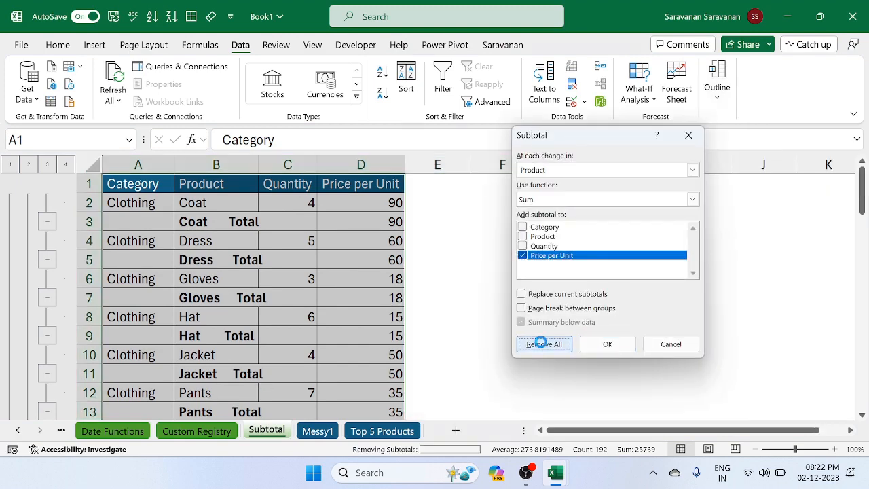
{"action": "left_click", "coordinate": [372, 307]}
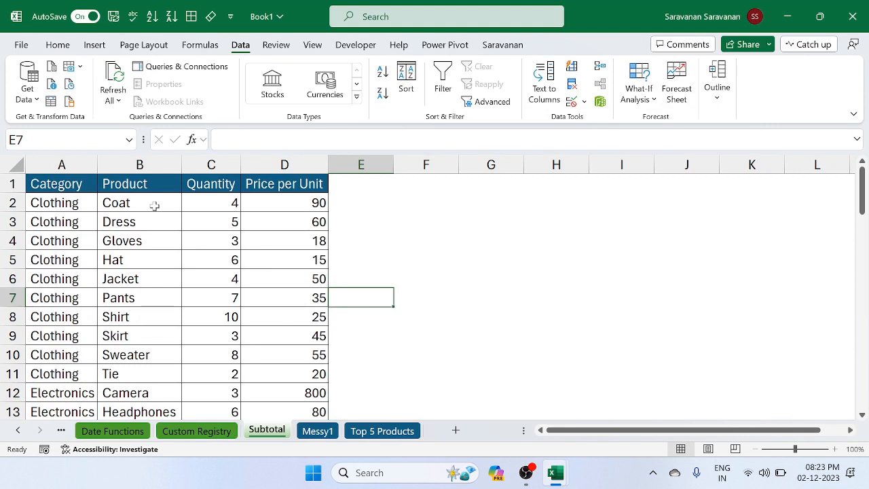
{"action": "left_click", "coordinate": [410, 197]}
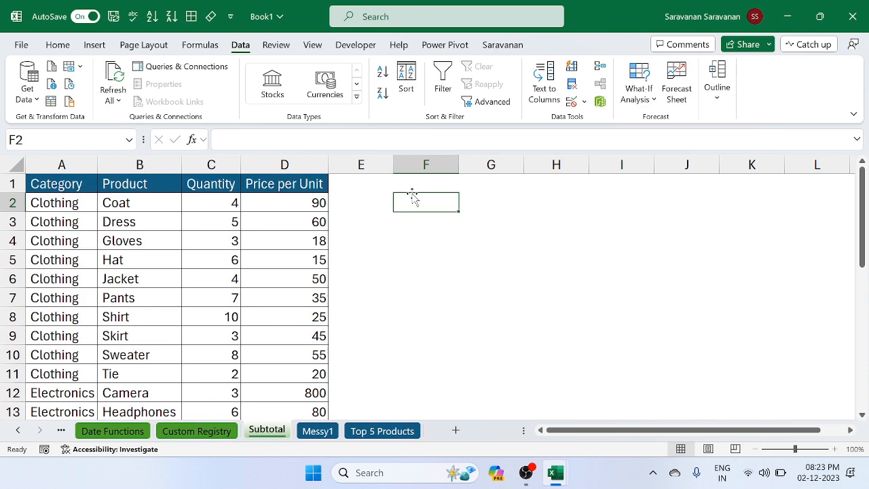
- Switch back to the Book3 workbook, select the entire sheet and ungroup its rows
{"action": "key", "text": "alt+Tab"}
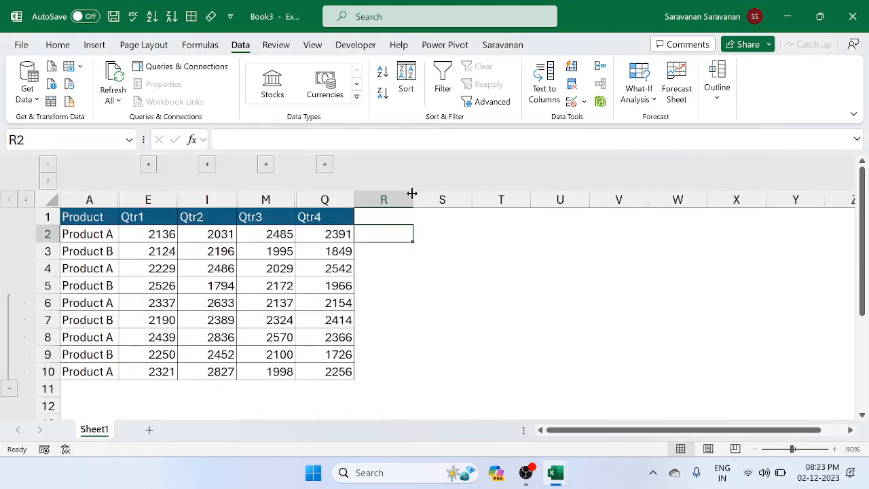
{"action": "left_click", "coordinate": [55, 200]}
{"action": "left_click", "coordinate": [717, 85]}
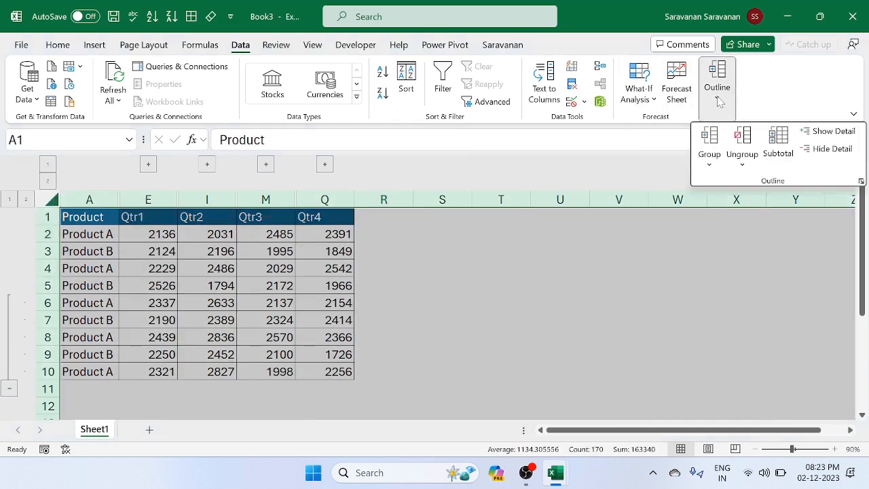
{"action": "left_click", "coordinate": [742, 163]}
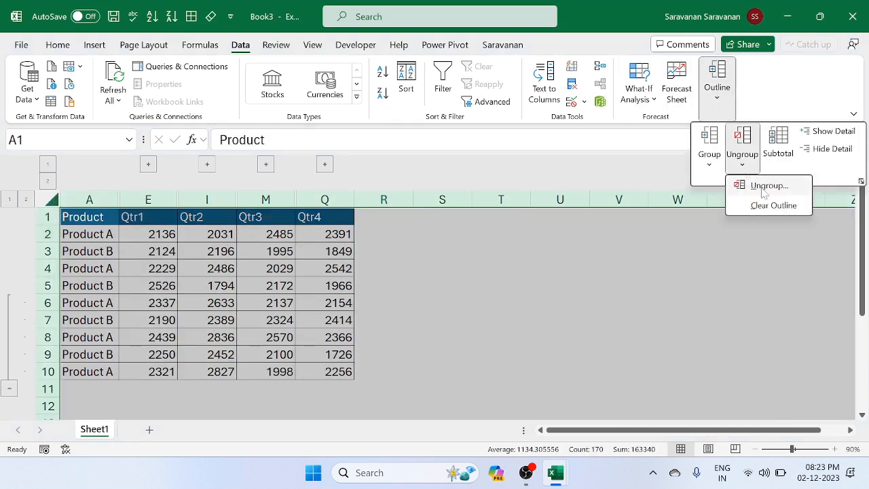
{"action": "left_click", "coordinate": [766, 187]}
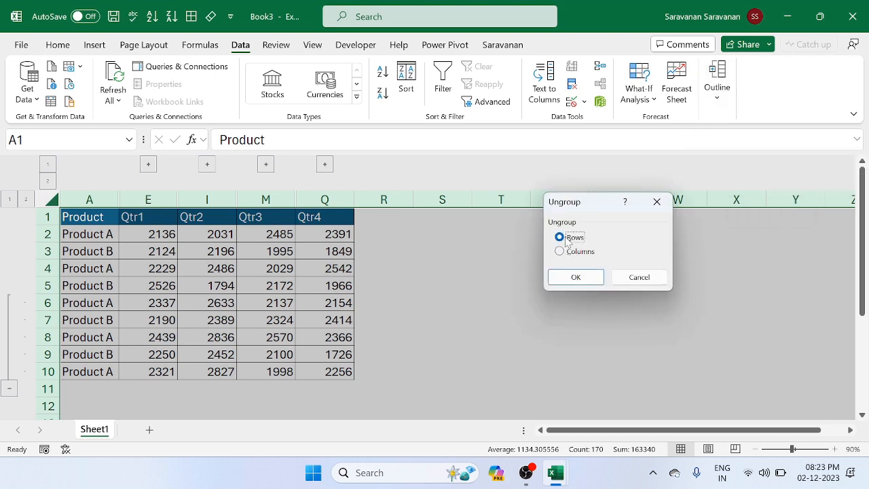
{"action": "left_click", "coordinate": [575, 277]}
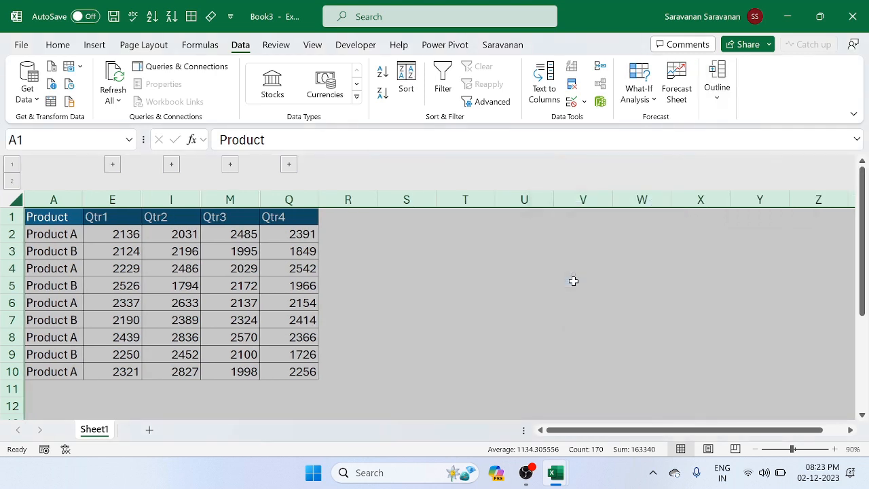
- Clear the remaining column outline from the whole Product-by-month sheet
{"action": "left_click", "coordinate": [717, 85]}
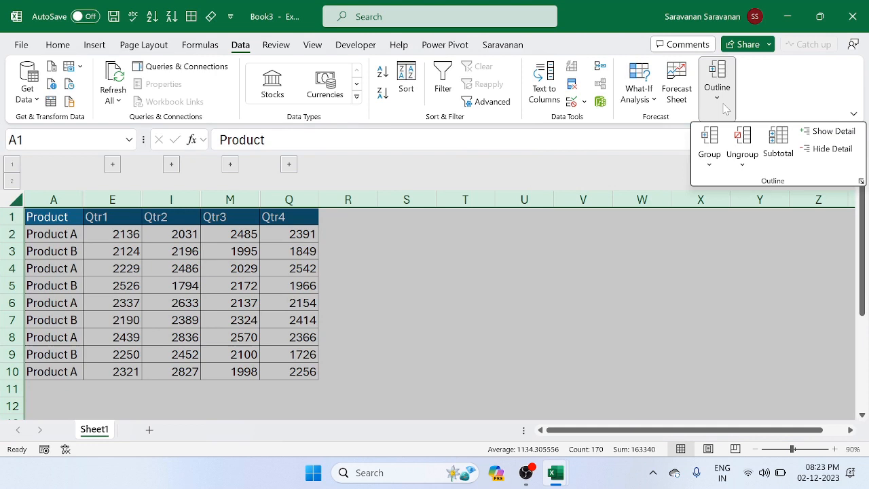
{"action": "left_click", "coordinate": [748, 166]}
{"action": "left_click", "coordinate": [764, 206]}
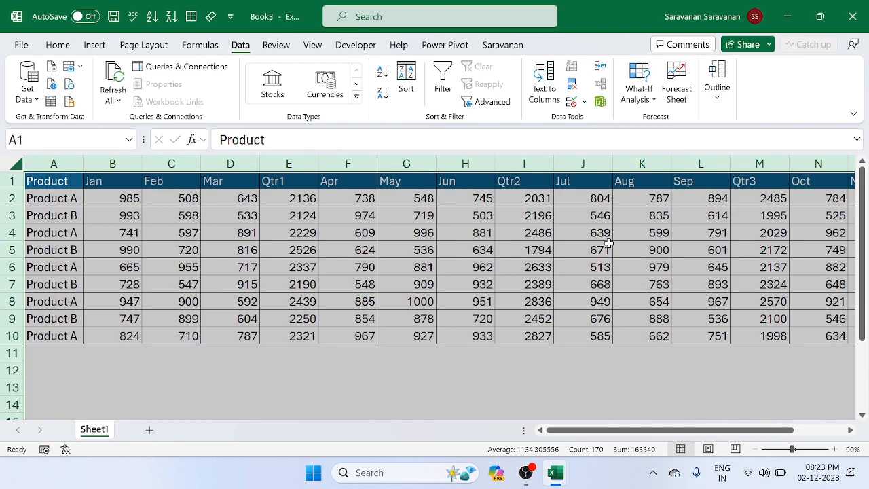
- Try to ungroup with the Jun header H1 selected, dismiss the message, and select cell D6
{"action": "left_click", "coordinate": [461, 183]}
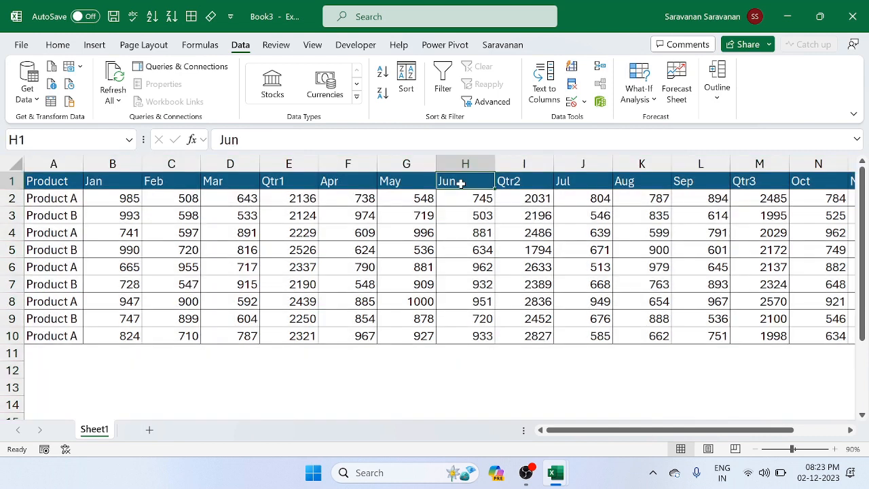
{"action": "left_click", "coordinate": [717, 85]}
{"action": "left_click", "coordinate": [744, 171]}
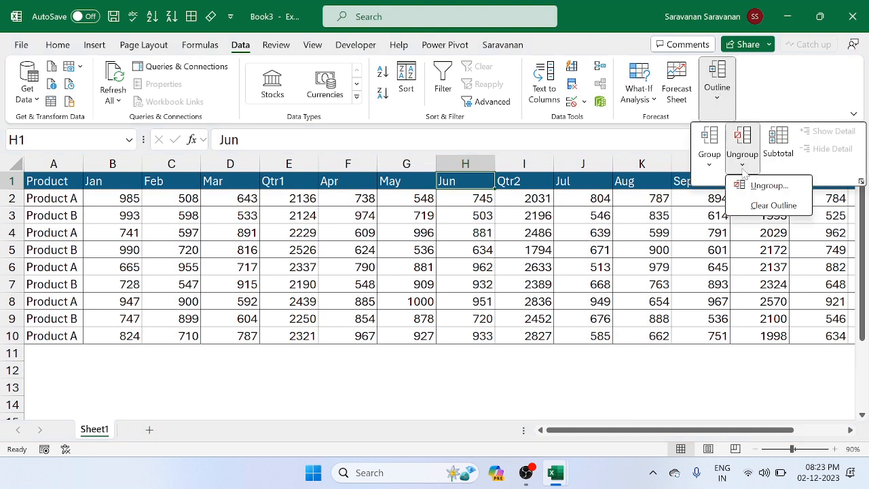
{"action": "left_click", "coordinate": [769, 190]}
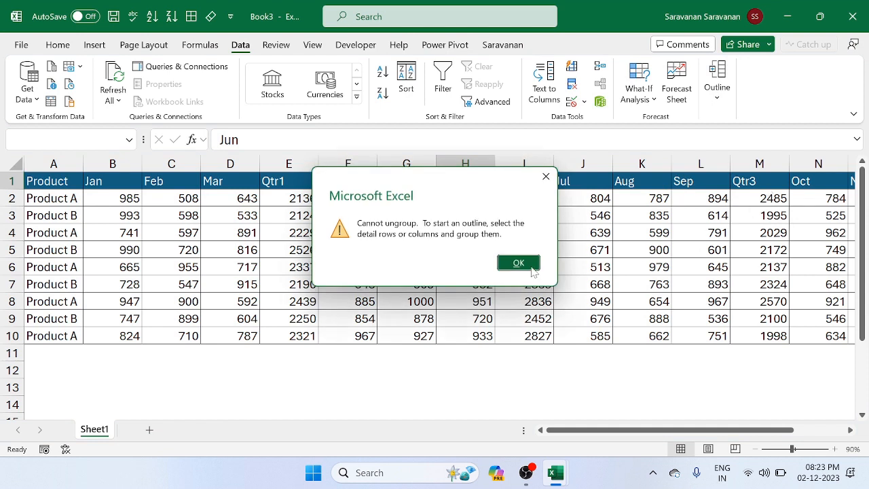
{"action": "left_click", "coordinate": [516, 270]}
{"action": "left_click", "coordinate": [253, 263]}
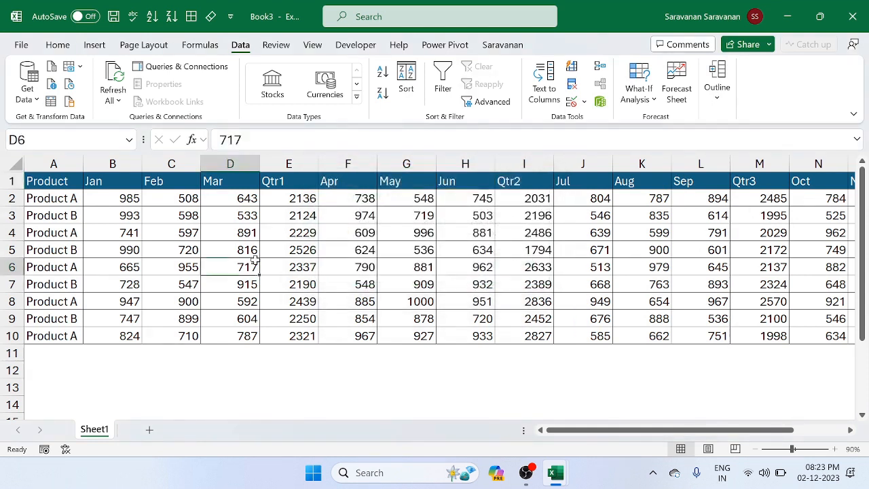